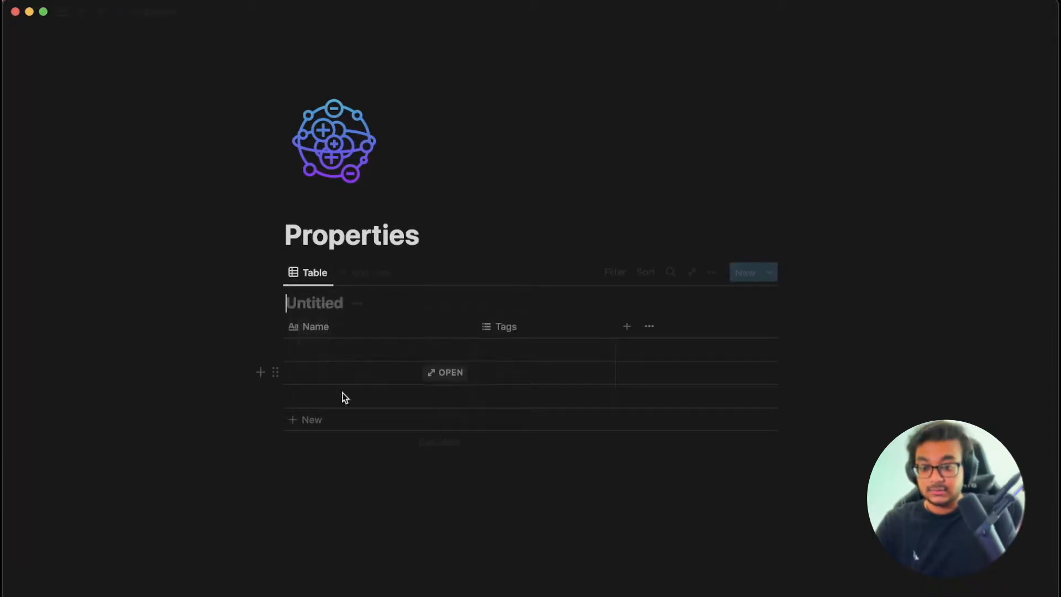
# Title the table 'Prop Examples'.
pyautogui.write('P')
pyautogui.press('BackSpace')
pyautogui.write('Prop Examples')
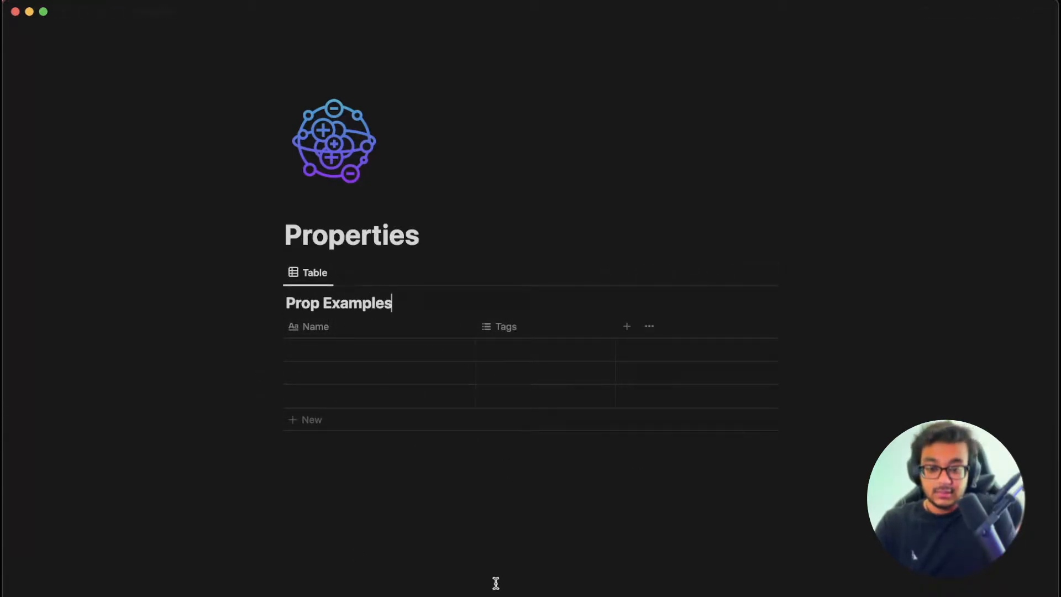
# Add three new text columns: Property, Property 1 and Property 2.
pyautogui.click(630, 326)
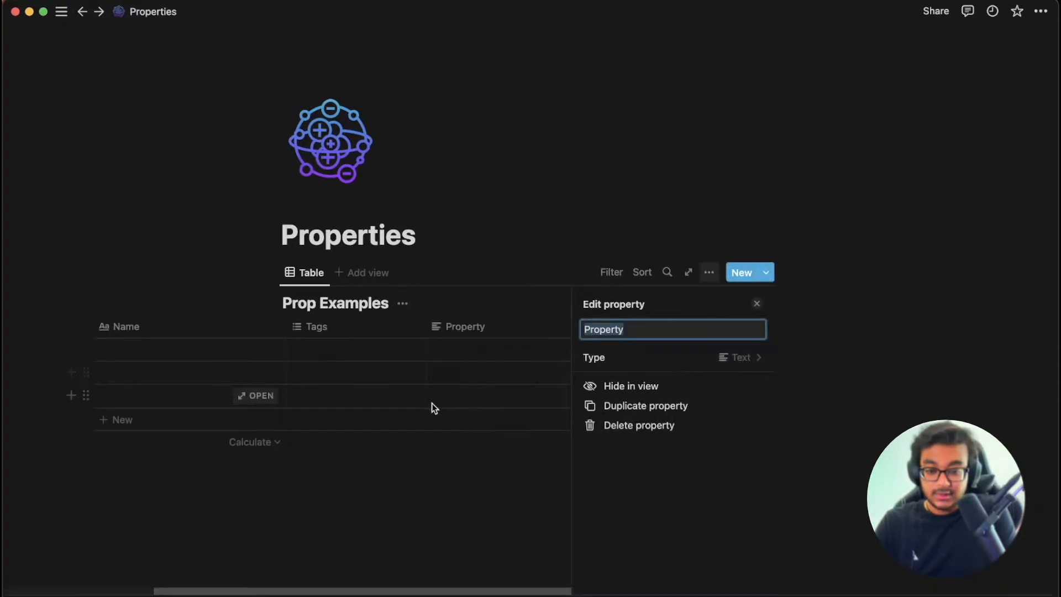
pyautogui.click(513, 532)
pyautogui.click(740, 326)
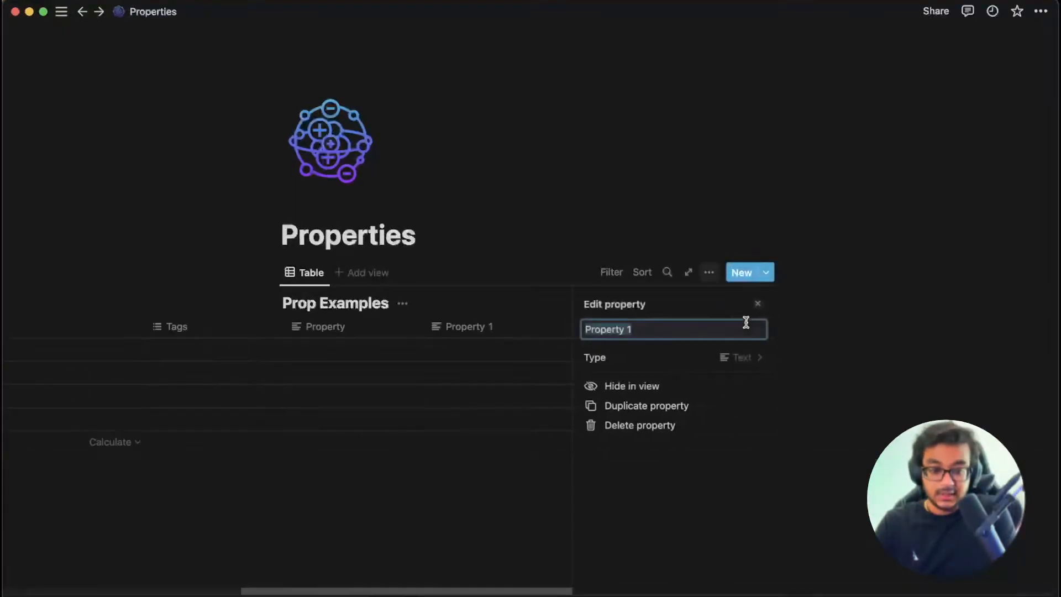
pyautogui.click(422, 512)
pyautogui.click(743, 329)
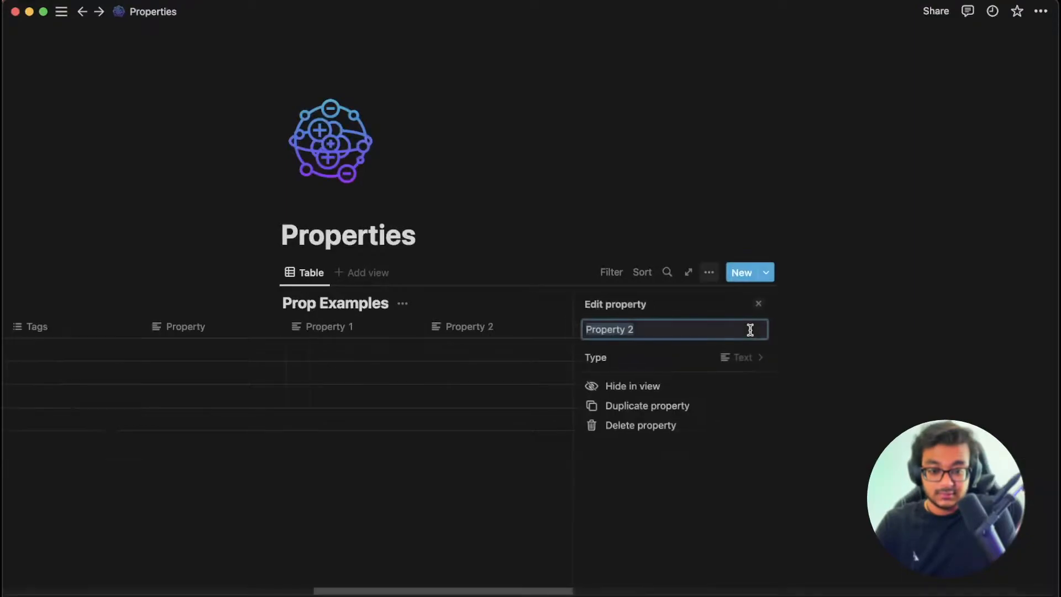
pyautogui.click(464, 503)
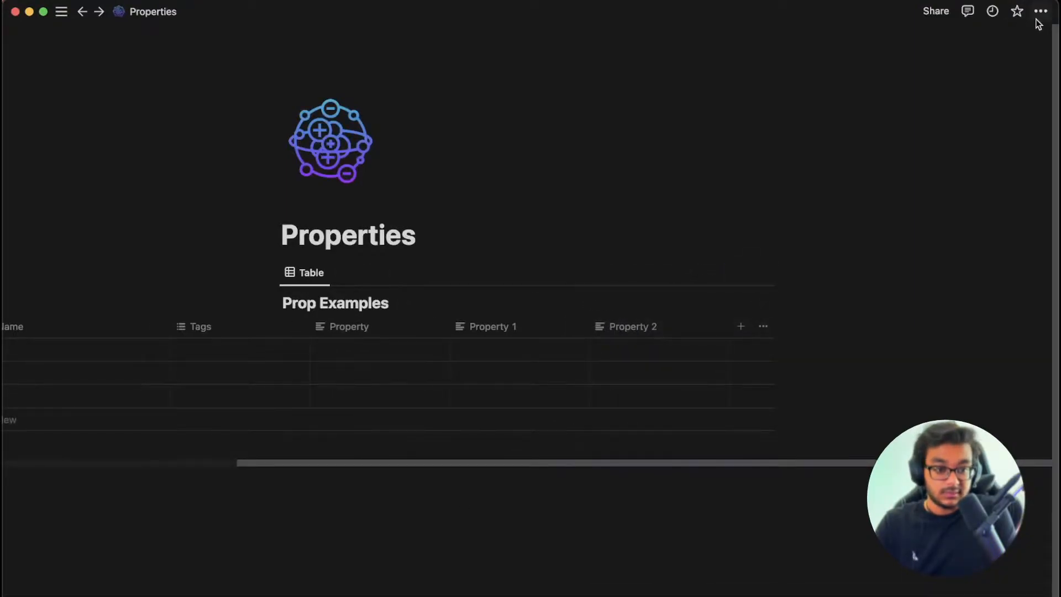
# Turn on Full width for the page.
pyautogui.click(1041, 11)
pyautogui.click(1028, 131)
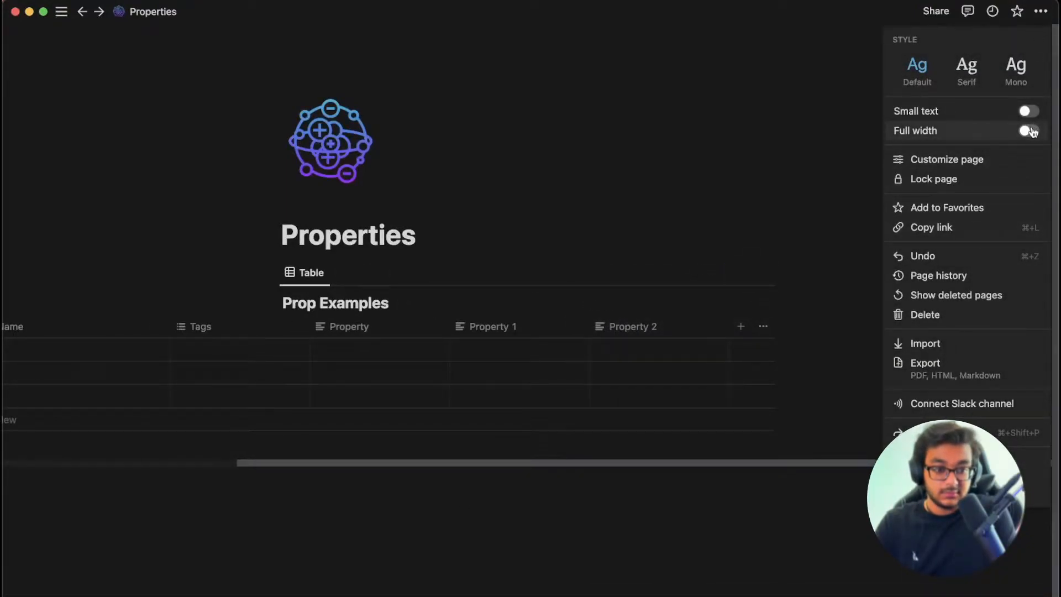
pyautogui.click(545, 529)
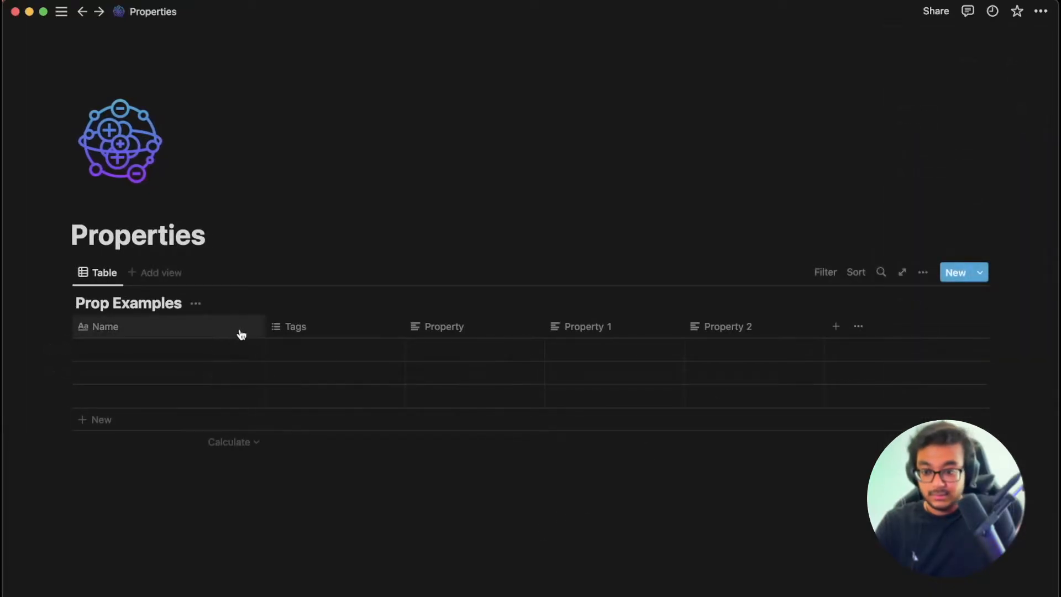
# Narrow the Name, Tags and Property 2 columns.
pyautogui.moveTo(263, 330); pyautogui.dragTo(180, 326)
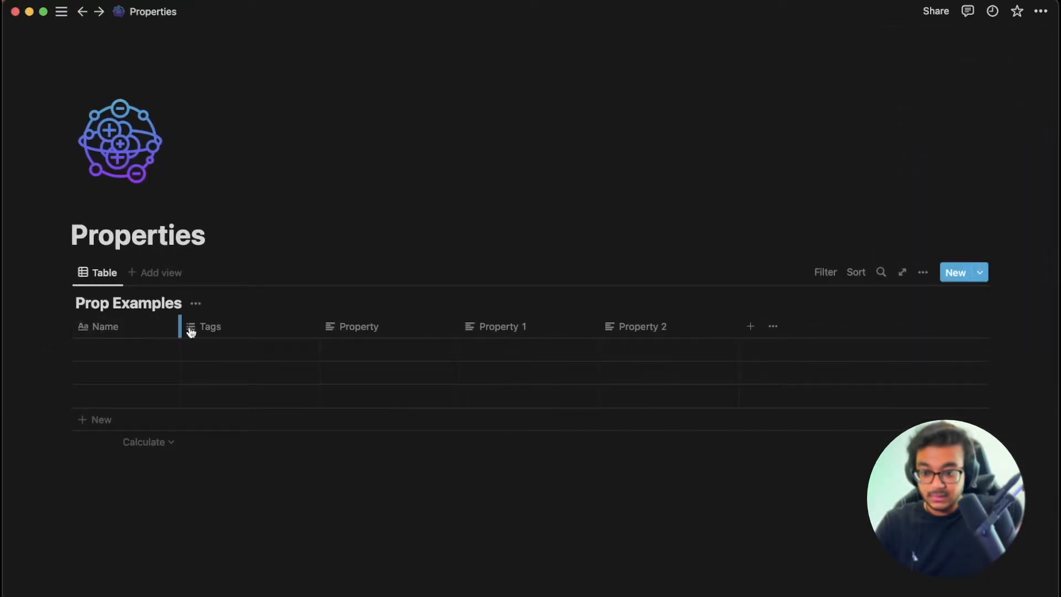
pyautogui.moveTo(319, 326); pyautogui.dragTo(257, 325)
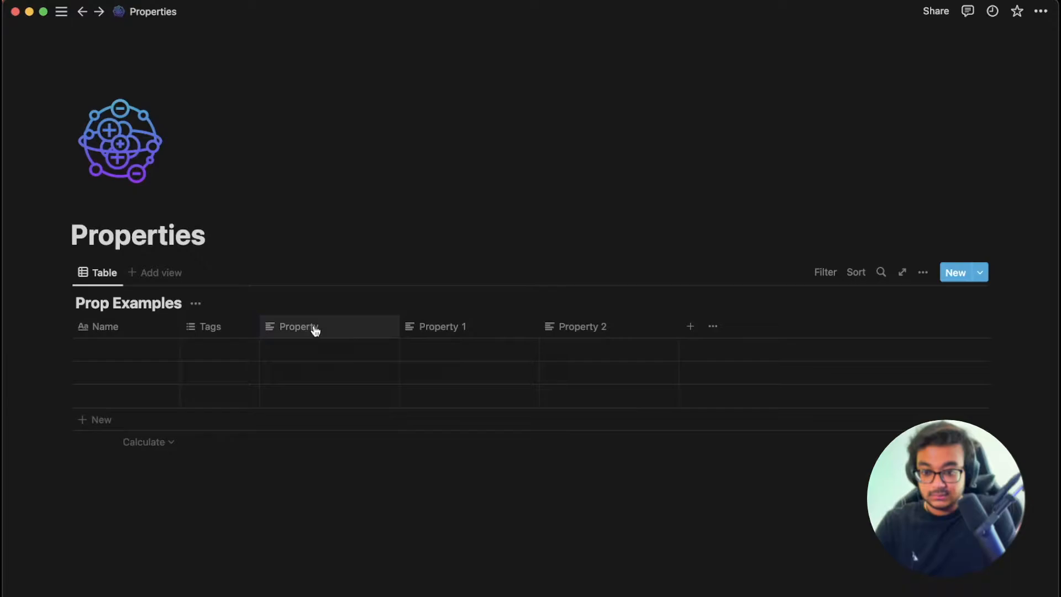
pyautogui.moveTo(677, 326); pyautogui.dragTo(648, 327)
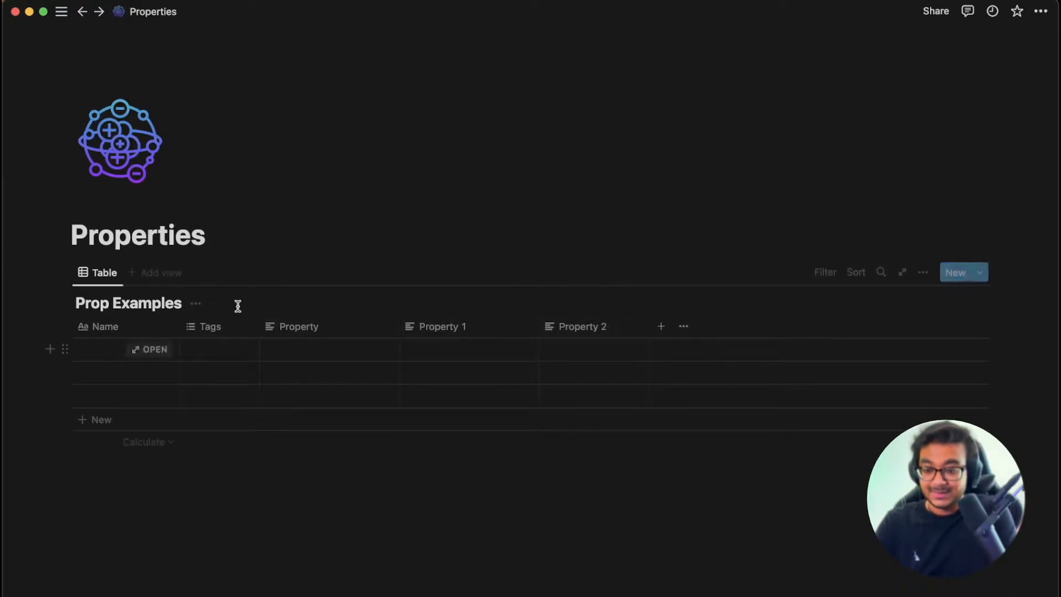
# Change the Property column's type to Number.
pyautogui.click(105, 335)
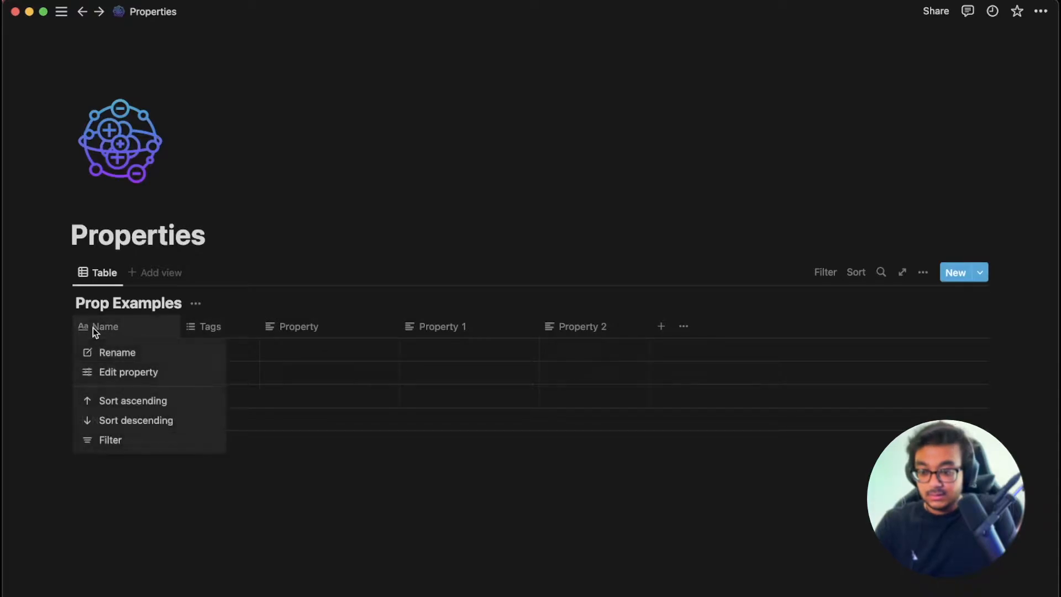
pyautogui.click(318, 337)
pyautogui.click(318, 337)
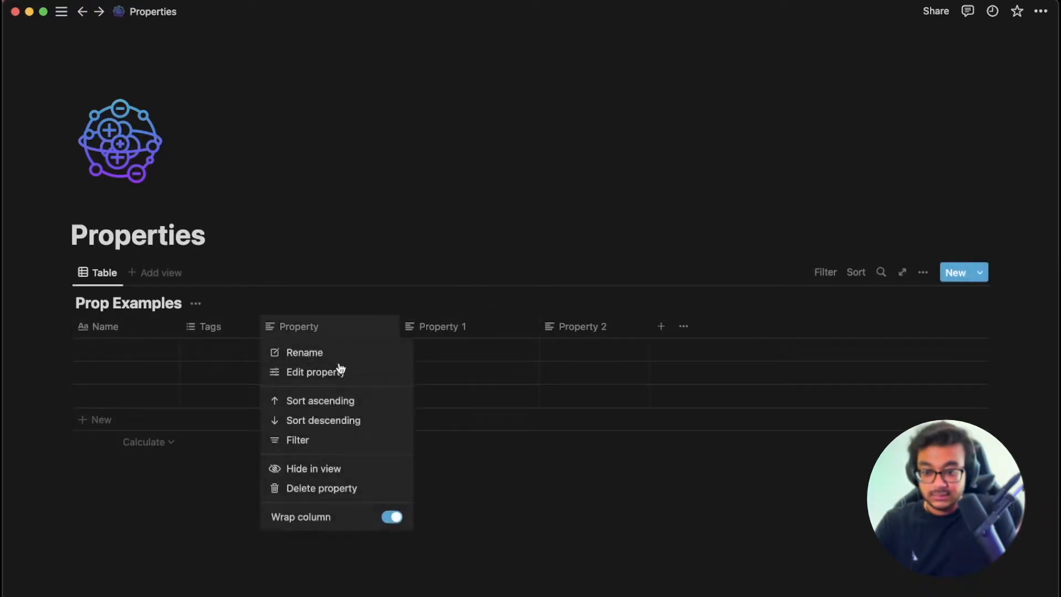
pyautogui.click(312, 379)
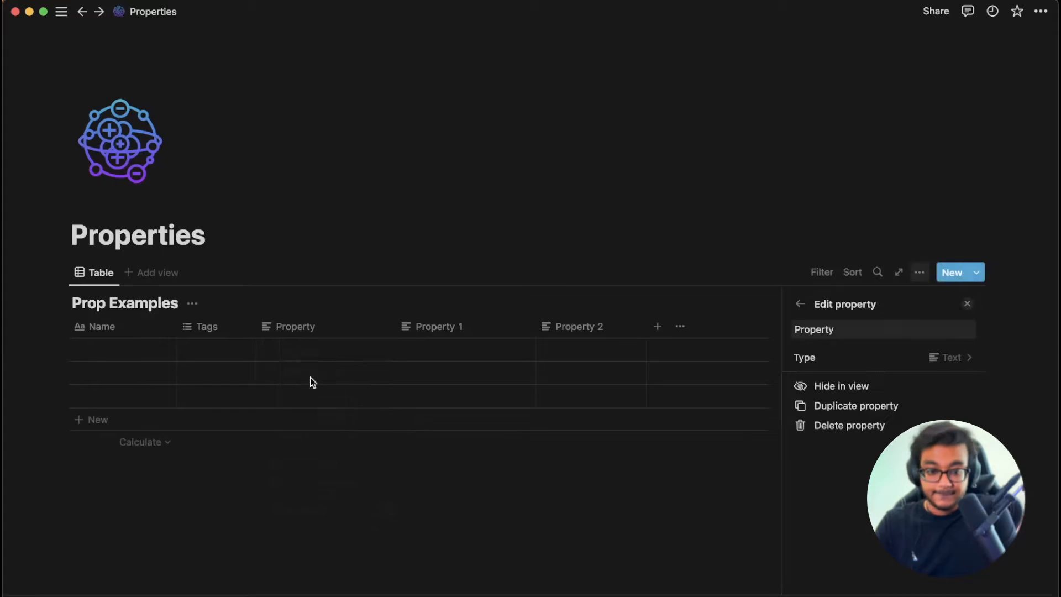
pyautogui.click(954, 357)
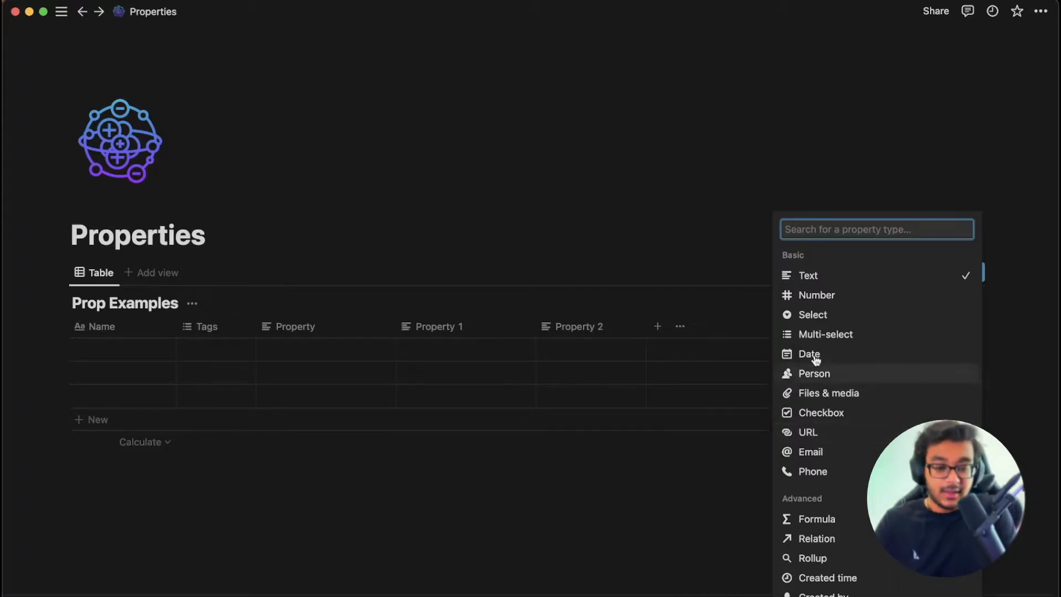
pyautogui.click(851, 297)
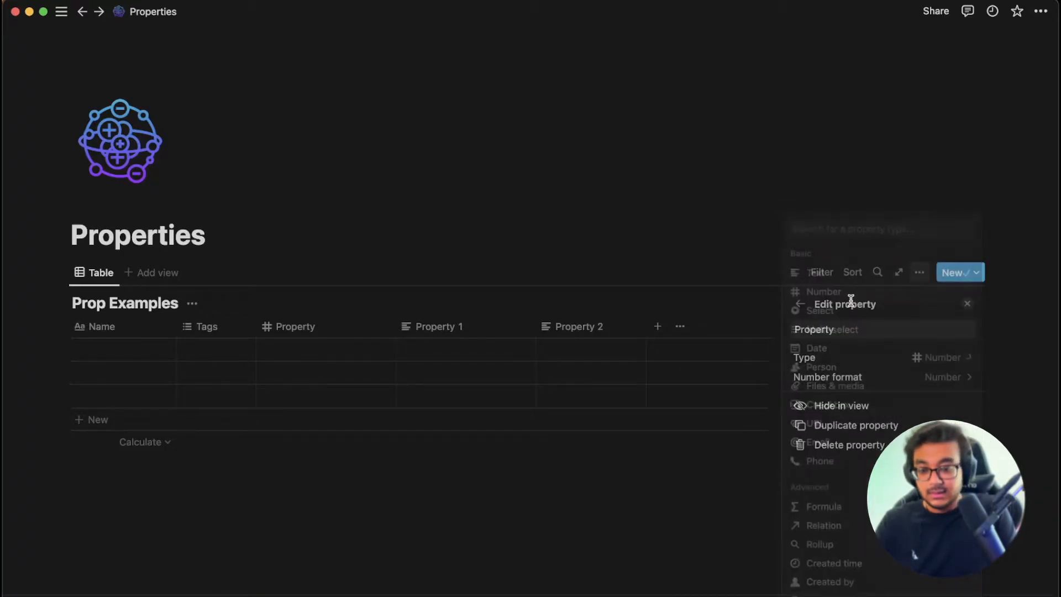
pyautogui.click(485, 336)
# Rename the Property column to 'Number'.
pyautogui.click(343, 330)
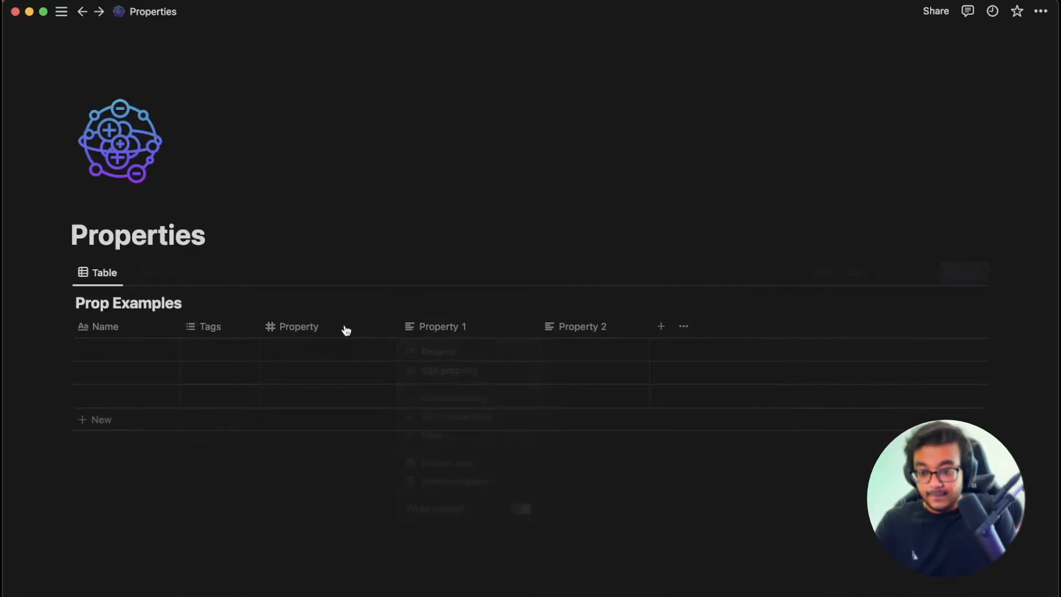
pyautogui.click(327, 327)
pyautogui.click(332, 371)
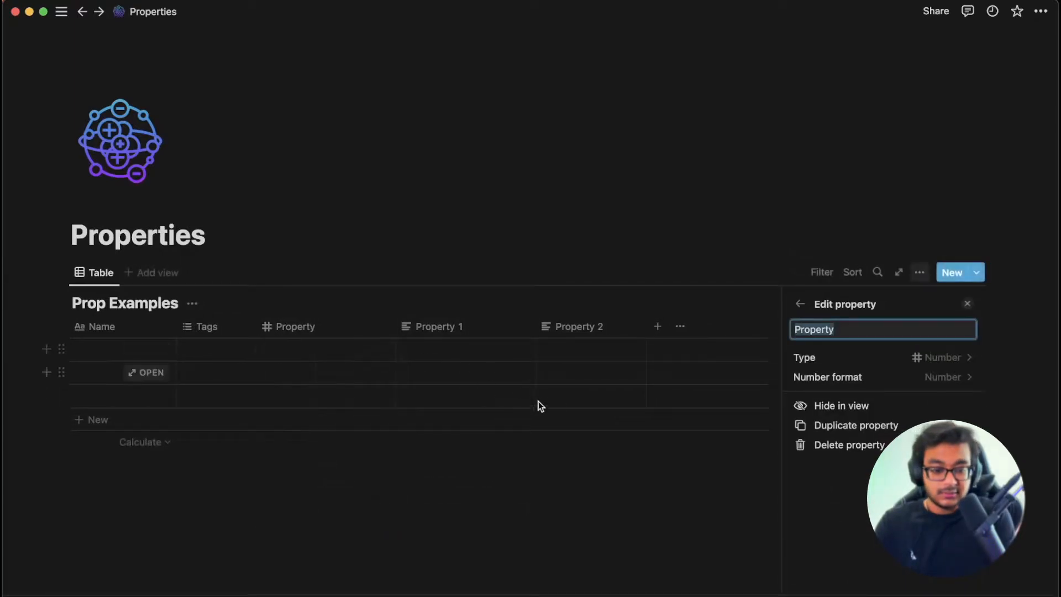
pyautogui.press('BackSpace')
pyautogui.write('Number')
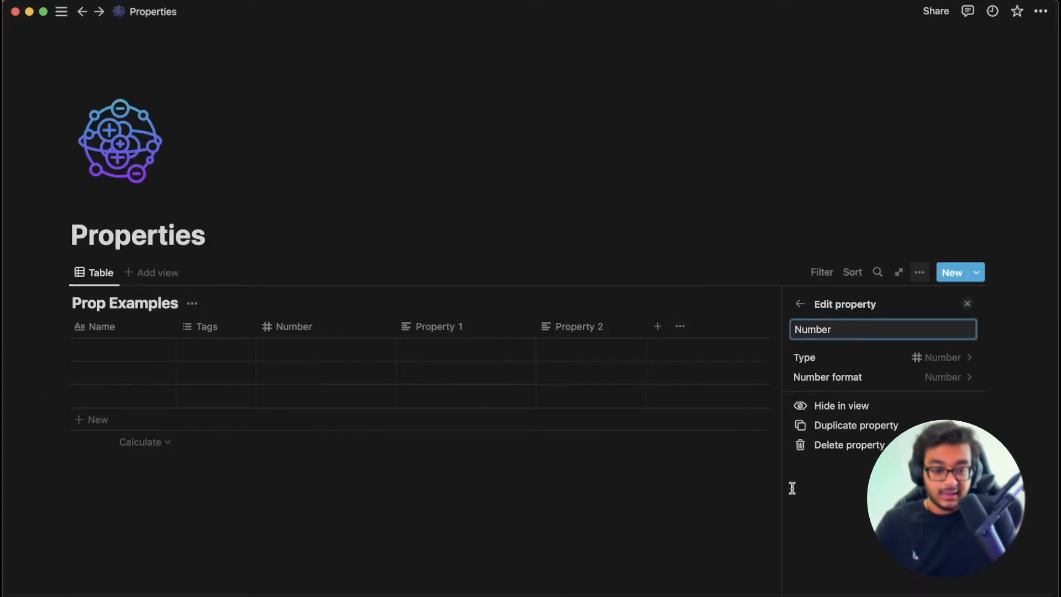
pyautogui.click(666, 507)
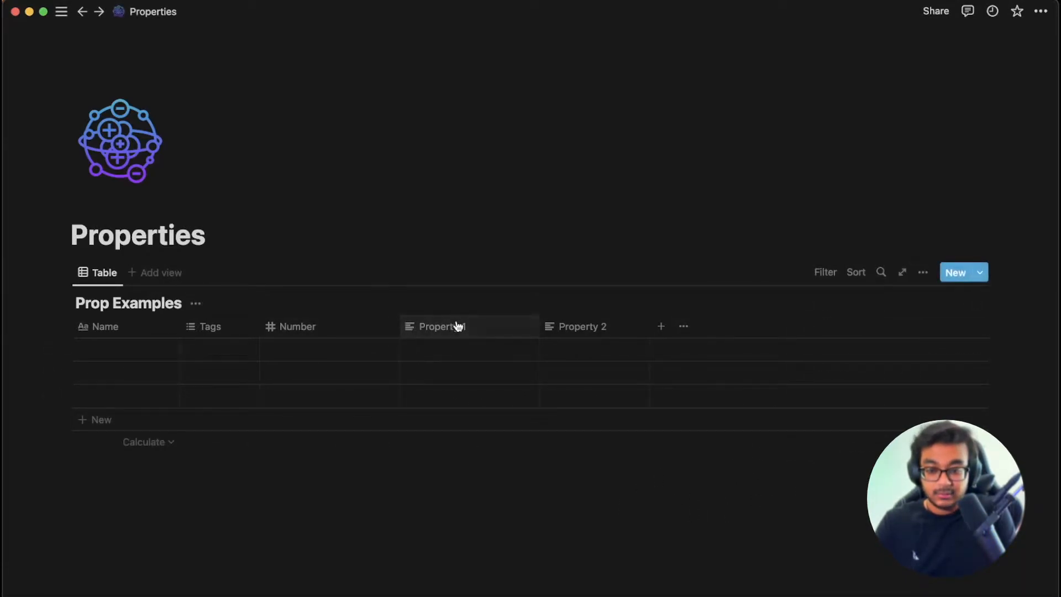
# Make Property 1 a Select property named 'Select', placed before Number.
pyautogui.click(480, 328)
pyautogui.click(465, 374)
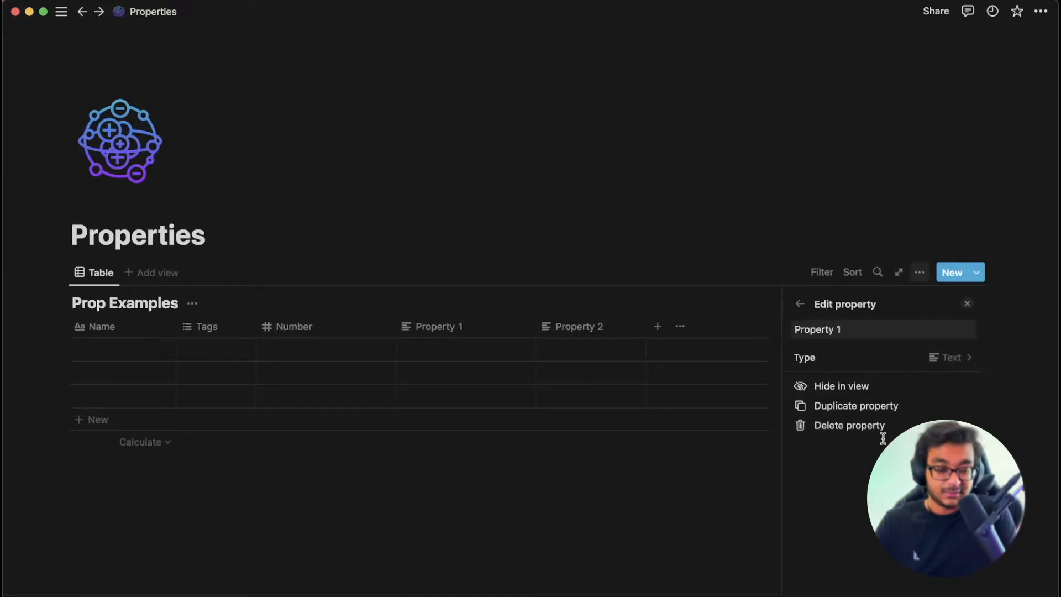
pyautogui.click(944, 358)
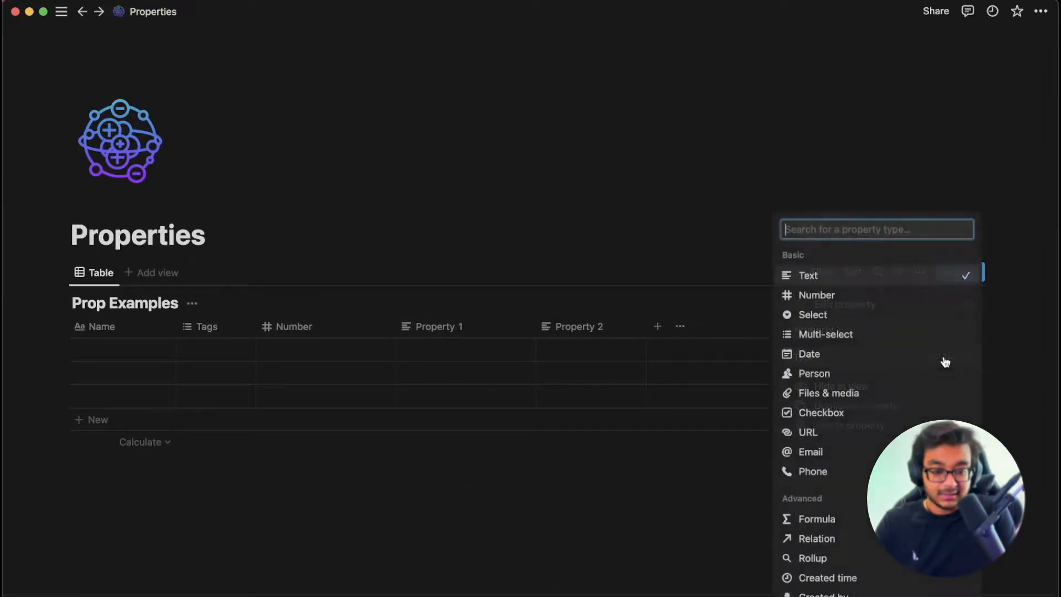
pyautogui.click(851, 319)
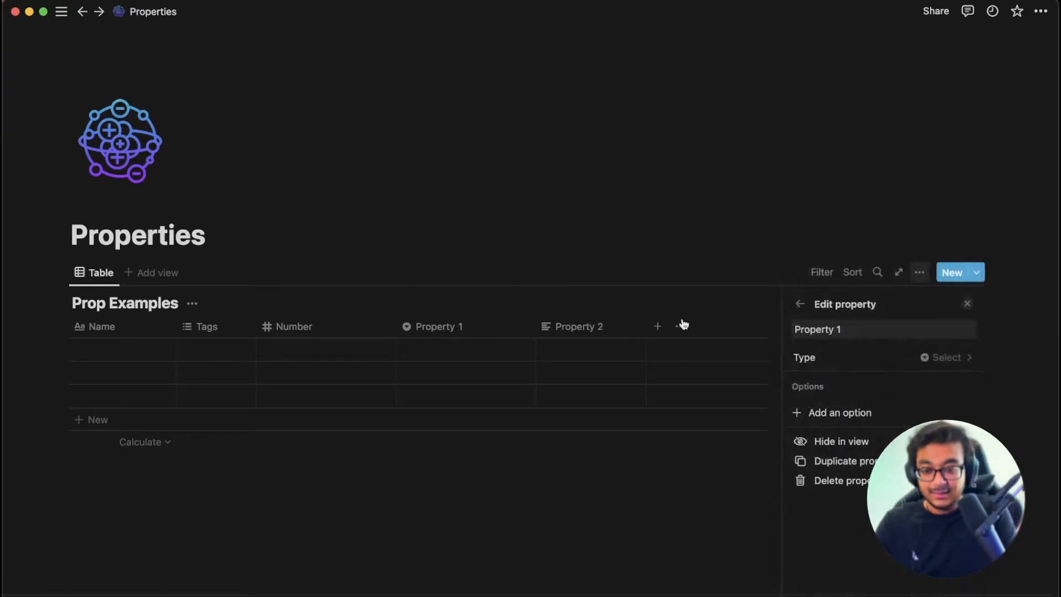
pyautogui.moveTo(481, 330); pyautogui.dragTo(351, 328)
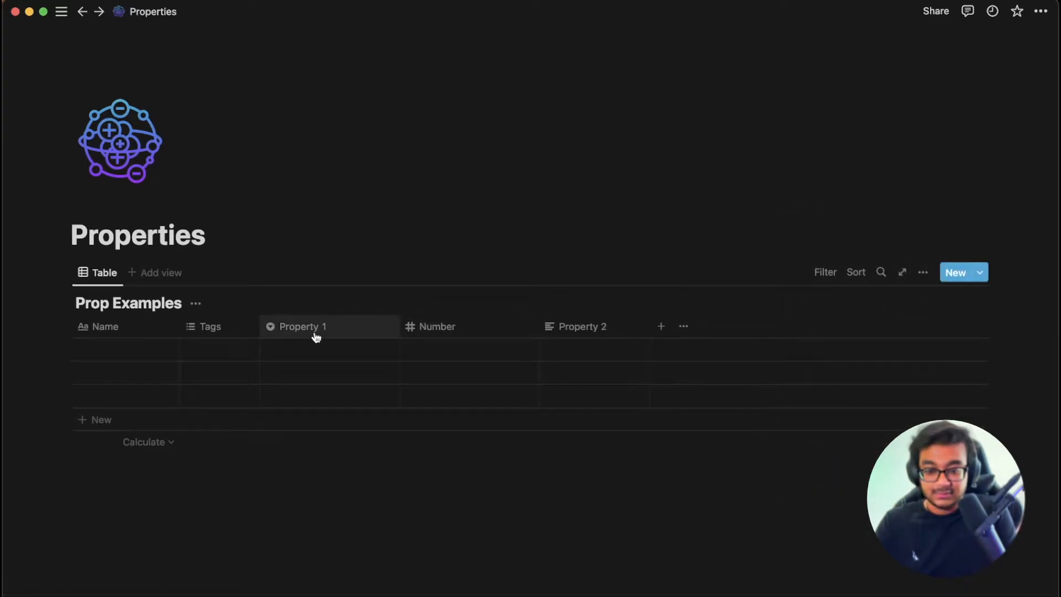
pyautogui.click(356, 326)
pyautogui.click(348, 353)
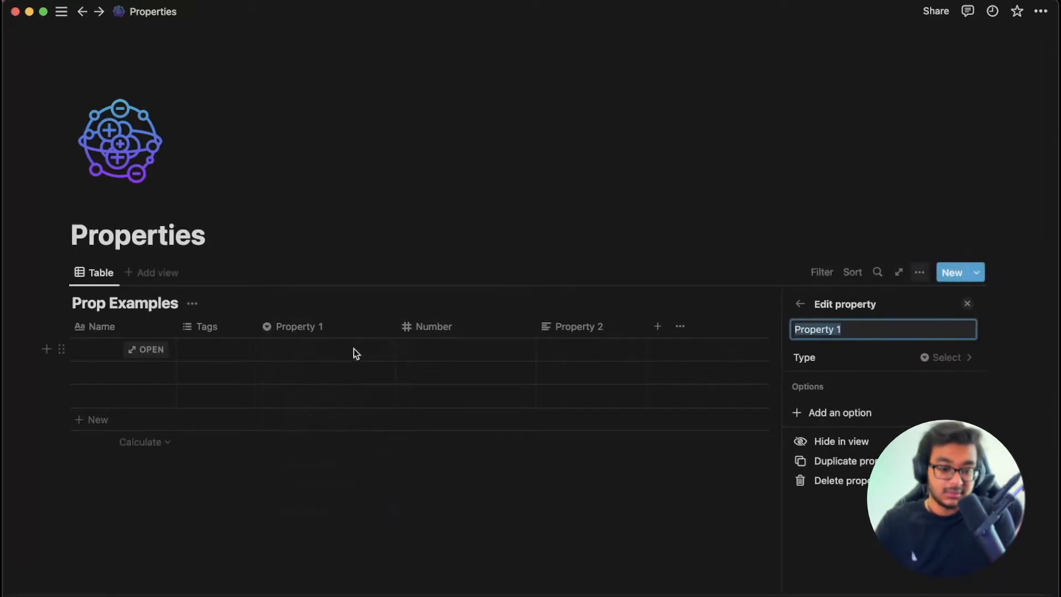
pyautogui.write('Select')
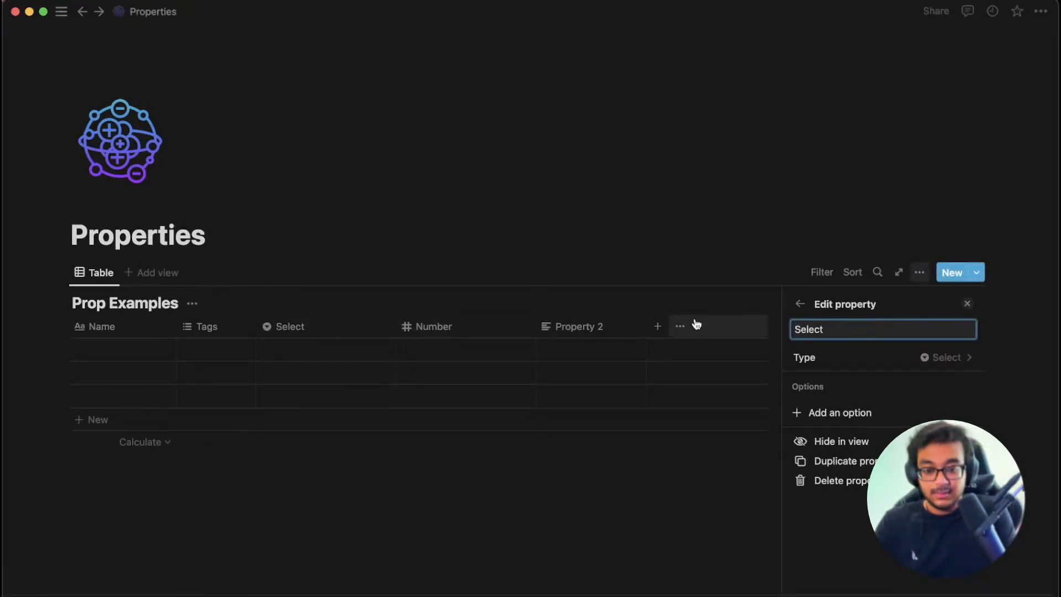
# Make Property 2 a Date property named 'Date'.
pyautogui.click(598, 331)
pyautogui.click(599, 369)
pyautogui.click(934, 360)
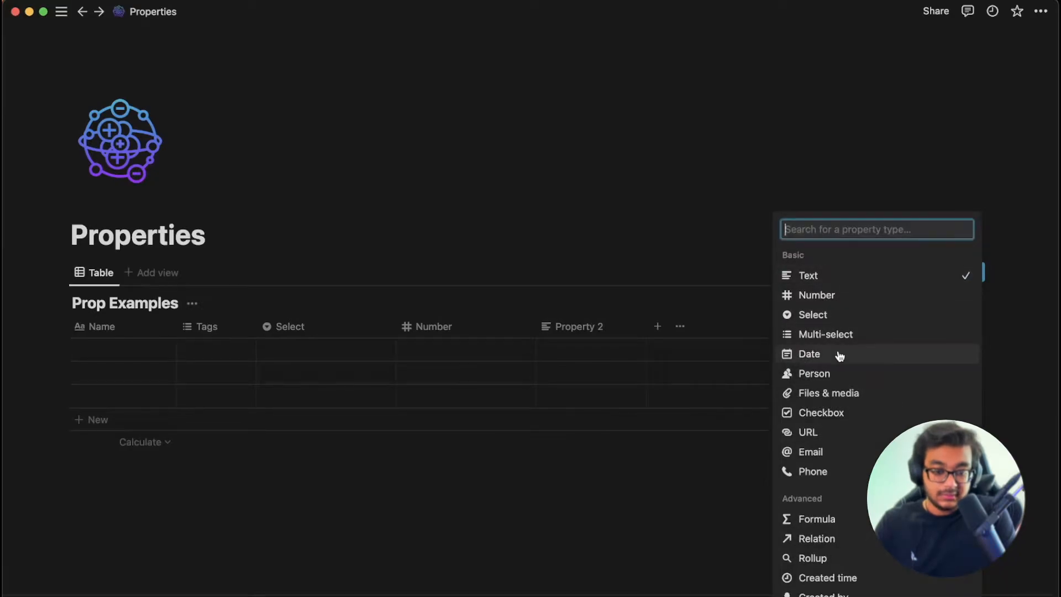
pyautogui.click(838, 355)
pyautogui.click(800, 304)
pyautogui.press('Escape')
pyautogui.click(558, 327)
pyautogui.click(588, 350)
pyautogui.write('Date')
# Add a Person property column named 'Person'.
pyautogui.click(658, 326)
pyautogui.click(950, 357)
pyautogui.click(847, 375)
pyautogui.write('Person')
pyautogui.press('Return')
# Add a Files & media property column named 'Files & Media'.
pyautogui.click(795, 327)
pyautogui.click(884, 358)
pyautogui.click(883, 393)
pyautogui.doubleClick(886, 330)
pyautogui.write('Files and Media')
pyautogui.click(836, 330)
pyautogui.press('BackSpace')
pyautogui.press('BackSpace')
pyautogui.press('BackSpace')
pyautogui.press('BackSpace')
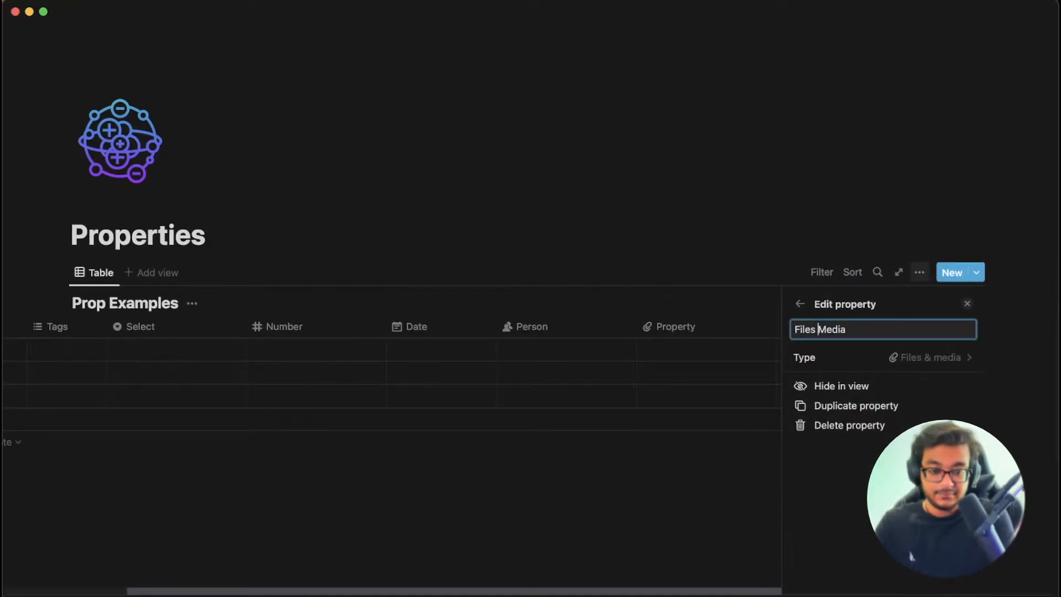
pyautogui.write('&')
pyautogui.press('Return')
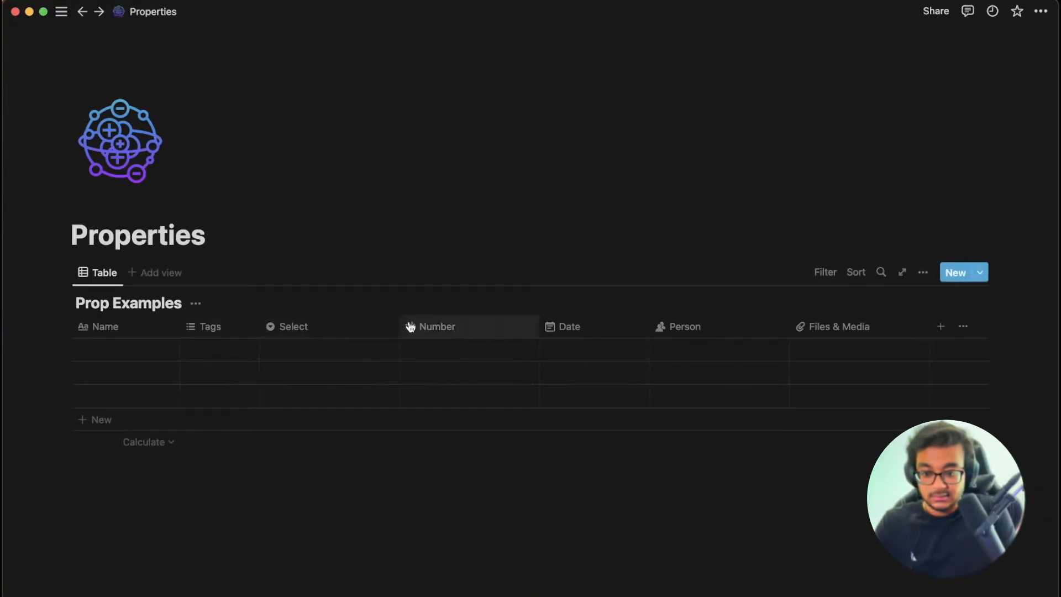
# Inspect the Tags property's type list, confirming it is Multi-select.
pyautogui.moveTo(258, 325)
pyautogui.mouseDown()
pyautogui.moveTo(276, 327)
pyautogui.moveTo(268, 319)
pyautogui.mouseUp()
pyautogui.click(110, 355)
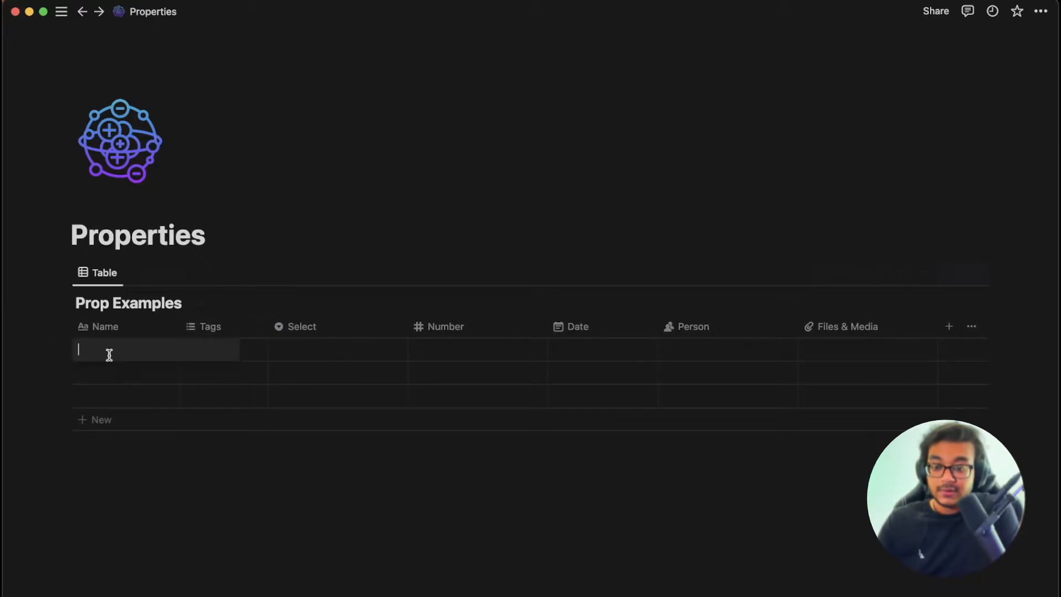
pyautogui.click(108, 328)
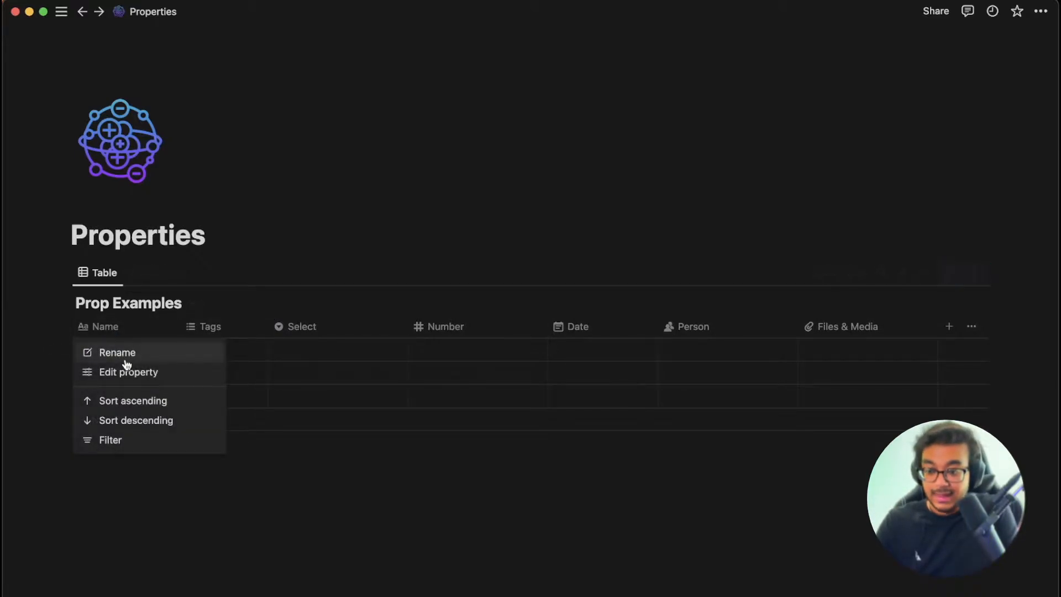
pyautogui.click(201, 322)
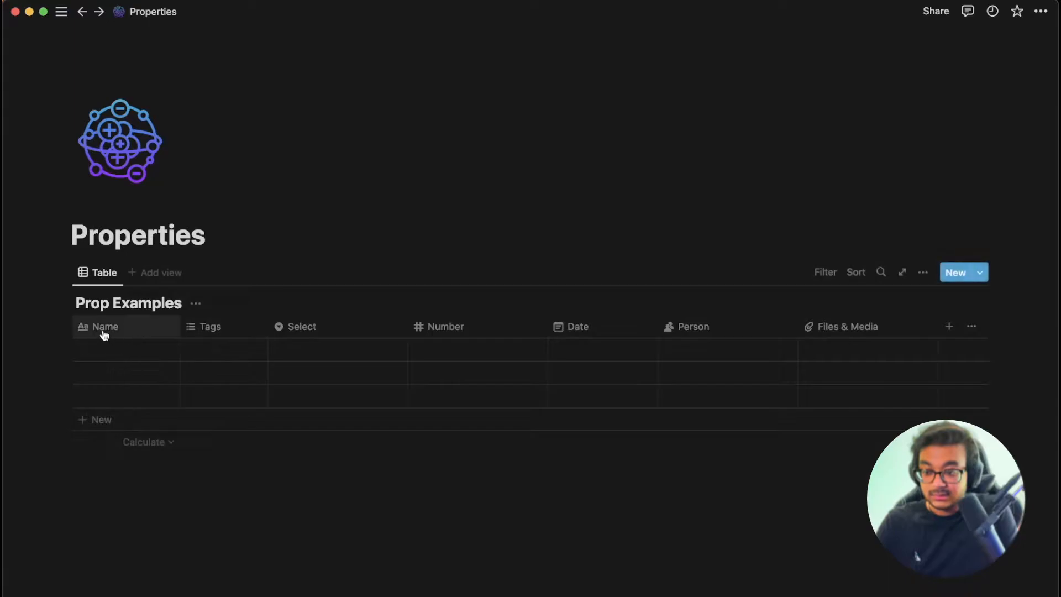
pyautogui.click(242, 331)
pyautogui.click(286, 374)
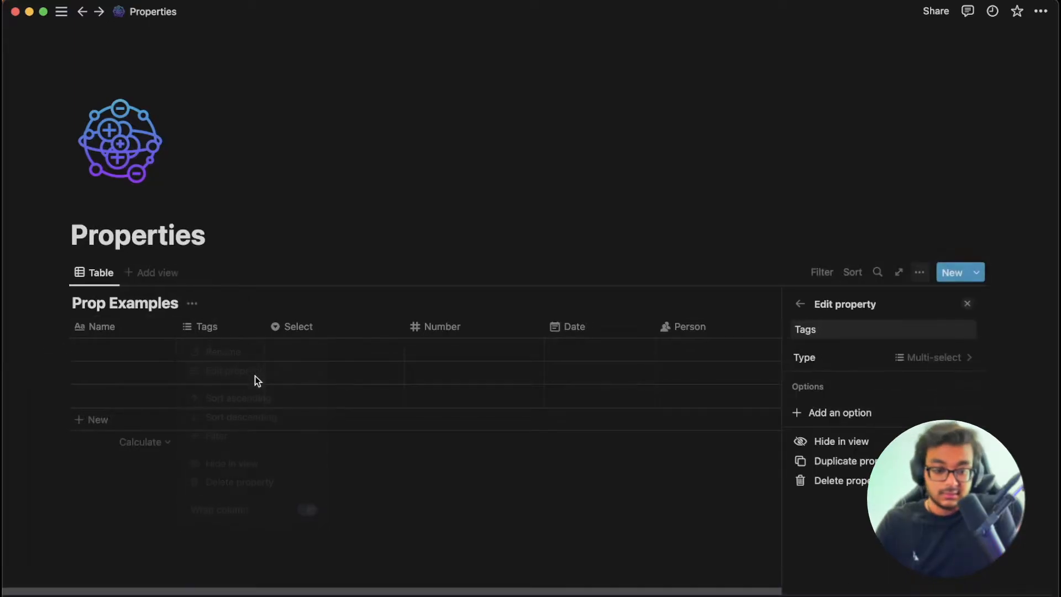
pyautogui.click(921, 362)
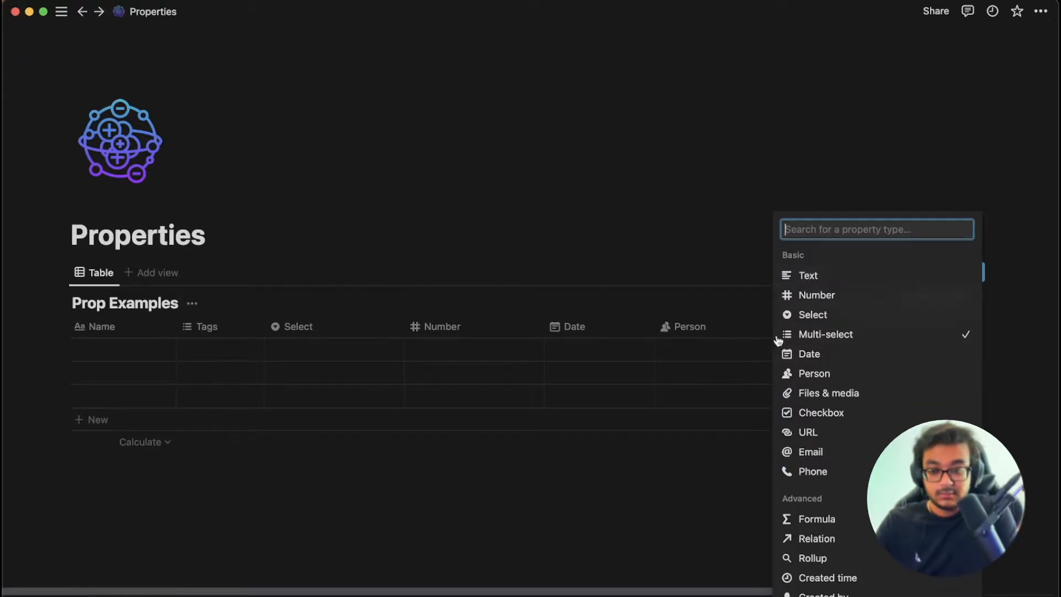
pyautogui.click(203, 352)
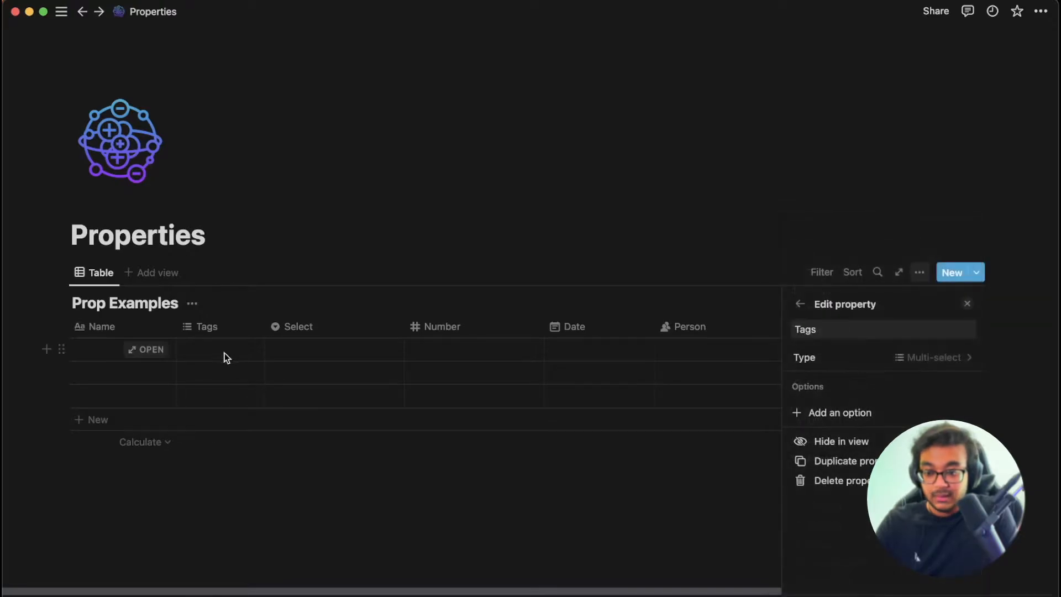
# Give both rows placeholder names.
pyautogui.click(105, 351)
pyautogui.write('a;lksdjalds;kjf')
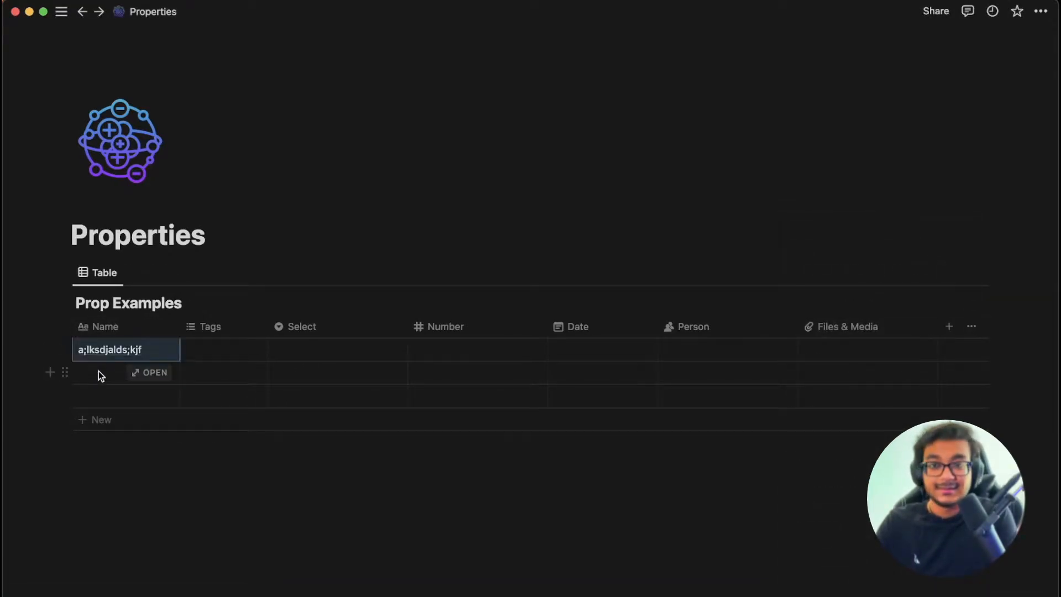
pyautogui.click(98, 372)
pyautogui.write('asdflkjasdlf;jsa')
pyautogui.press('Escape')
# Tag the first row with Bio, Physics and Math.
pyautogui.click(212, 349)
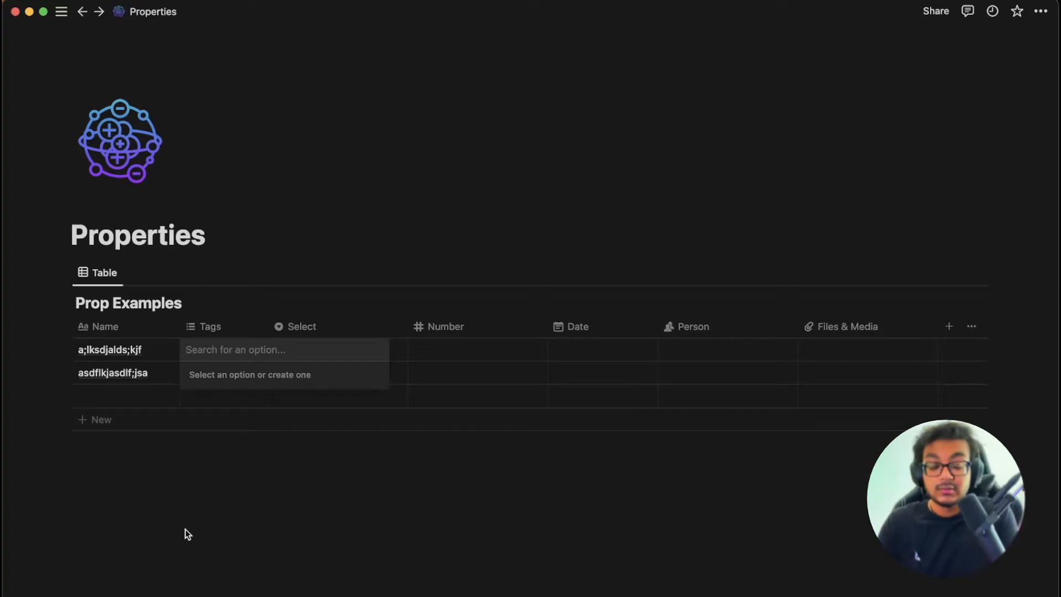
pyautogui.write('Bio')
pyautogui.press('Return')
pyautogui.write('Physics')
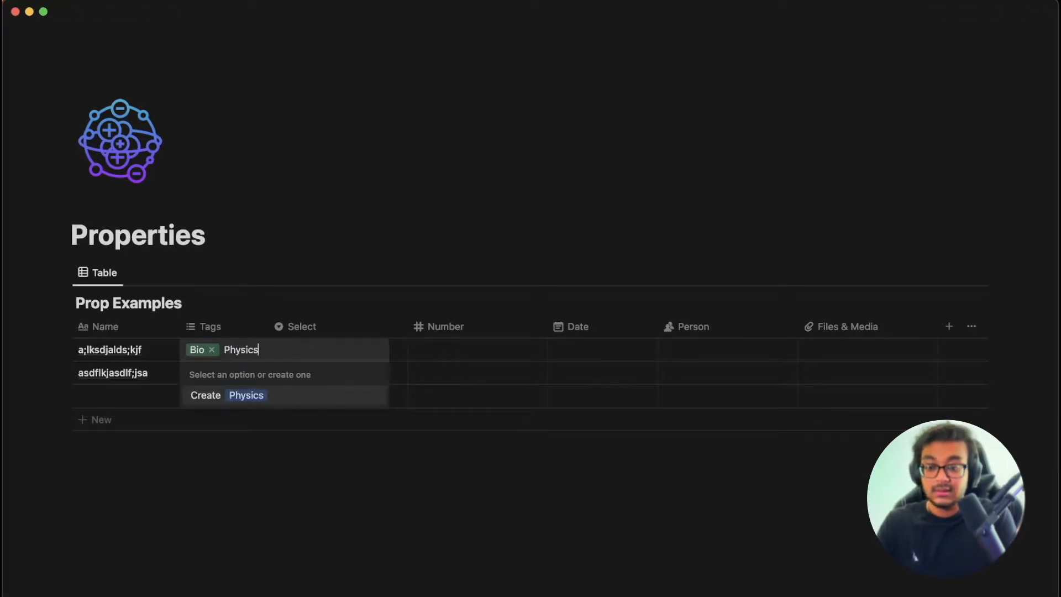
pyautogui.press('Return')
pyautogui.write('Math')
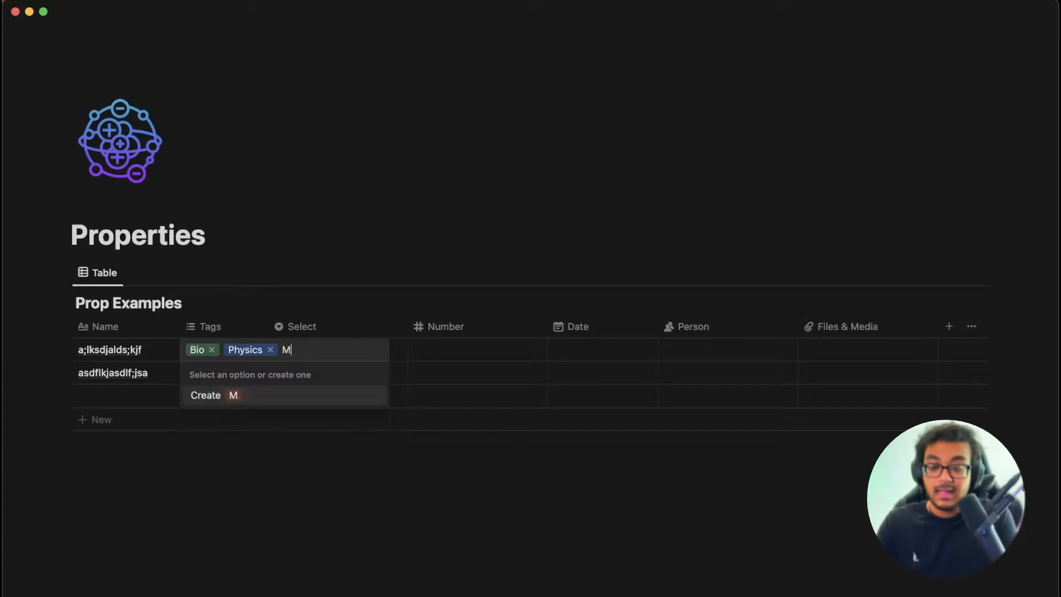
pyautogui.press('Return')
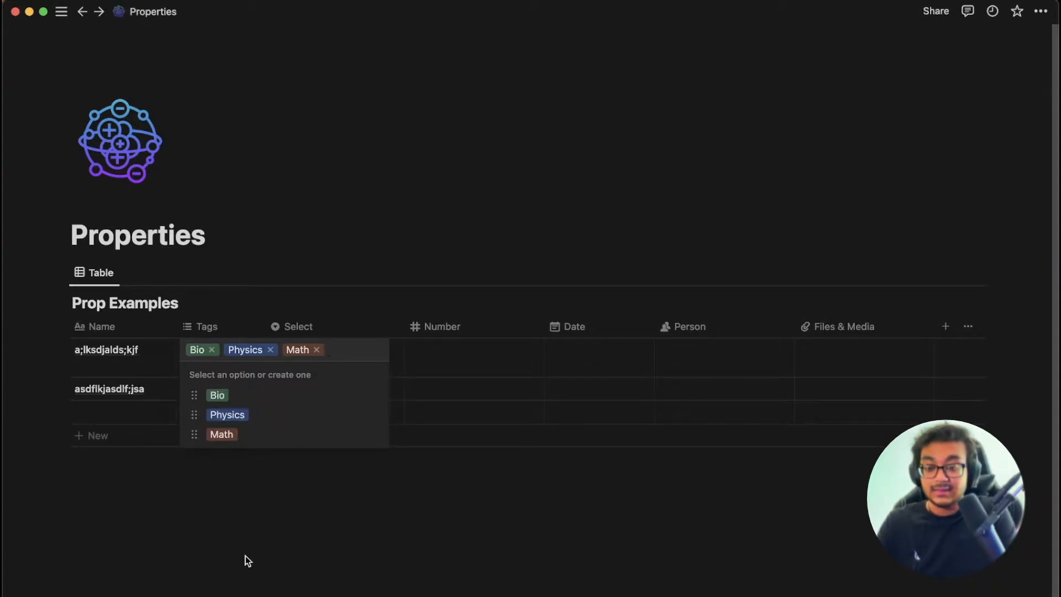
pyautogui.press('Escape')
# Widen the Tags column slightly and check the first row's Select choices.
pyautogui.moveTo(265, 326); pyautogui.dragTo(268, 326)
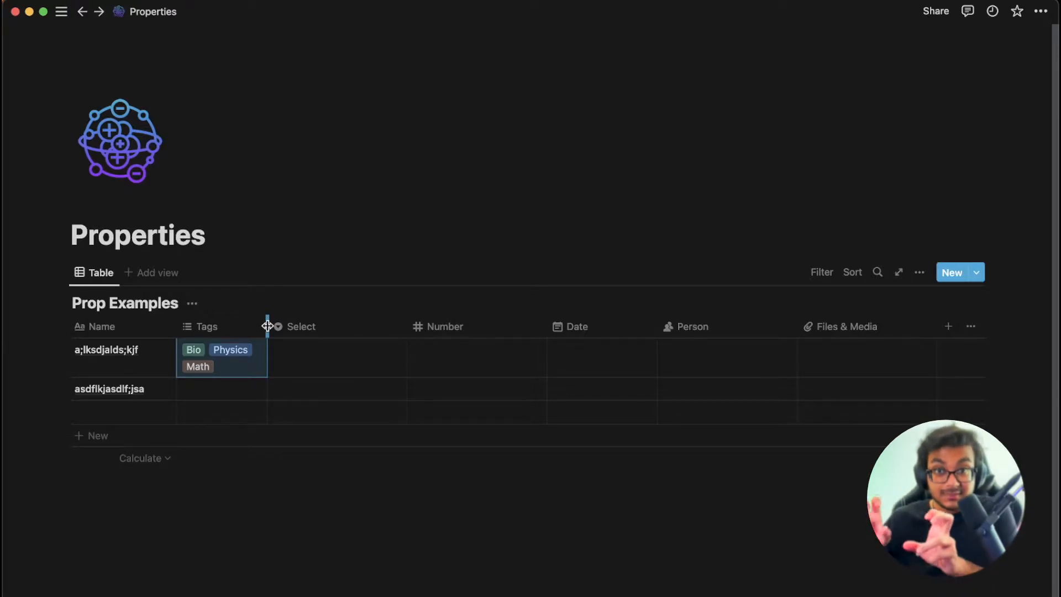
pyautogui.click(304, 360)
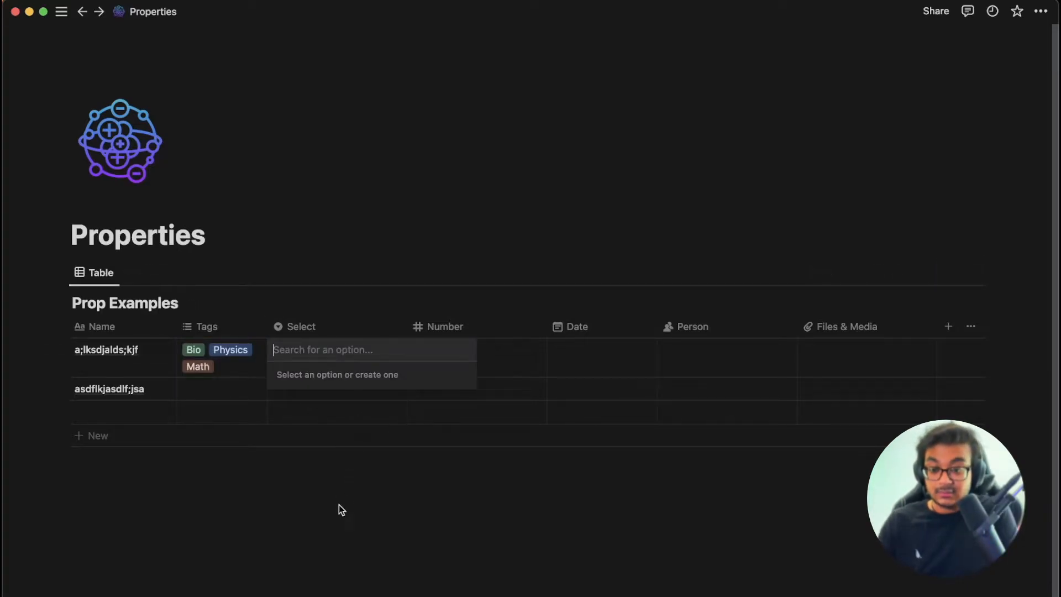
pyautogui.press('Escape')
# Create a Bio Select option, then clear it from the first row's Select cell.
pyautogui.click(310, 352)
pyautogui.write('Bio')
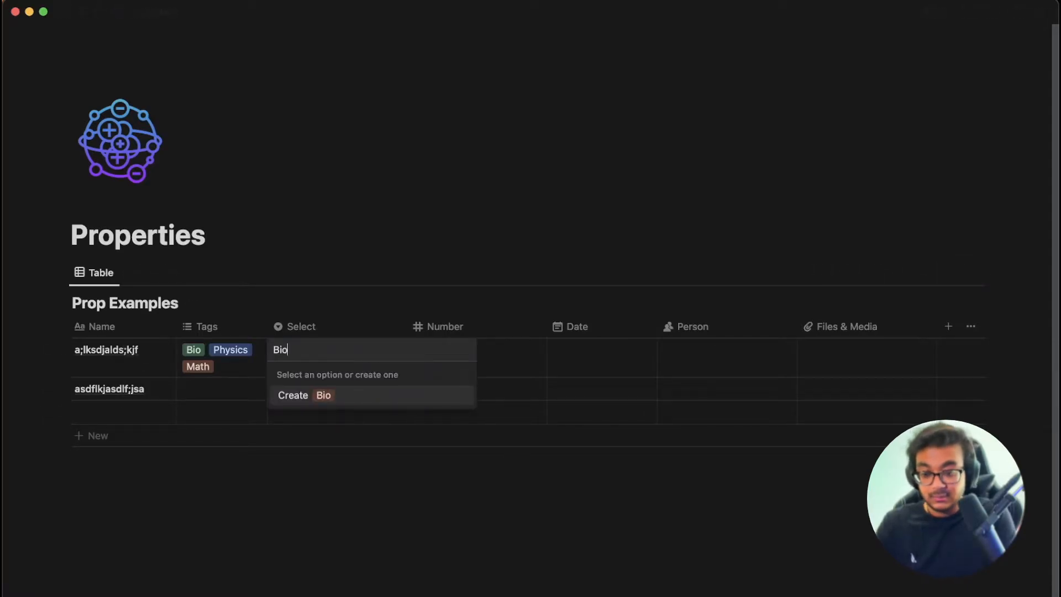
pyautogui.press('Return')
pyautogui.click(329, 357)
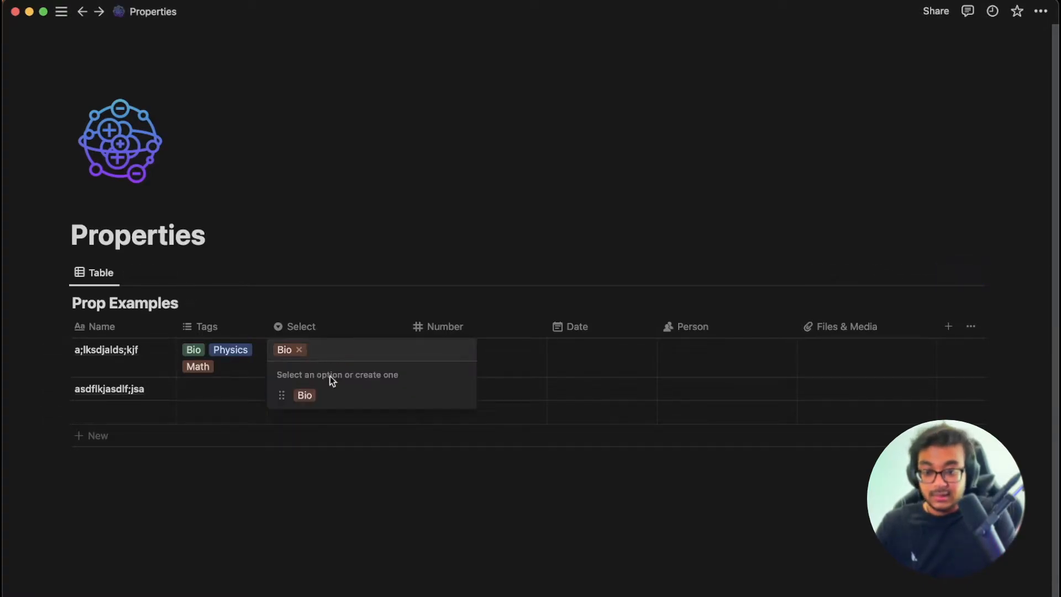
pyautogui.click(299, 352)
pyautogui.click(218, 332)
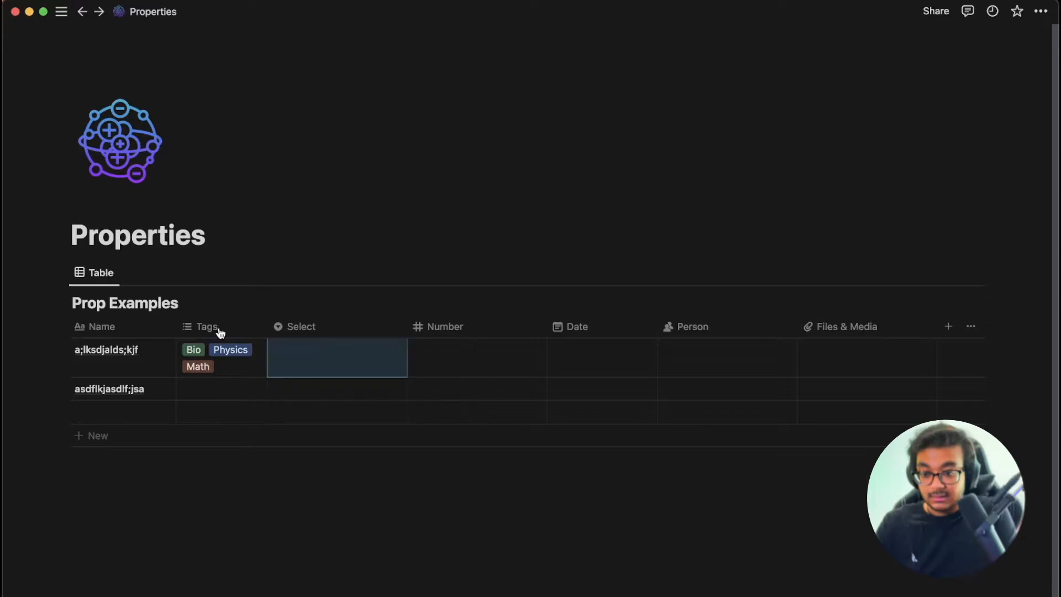
# Change the Tags property type to single-choice Select and inspect the first row.
pyautogui.click(206, 330)
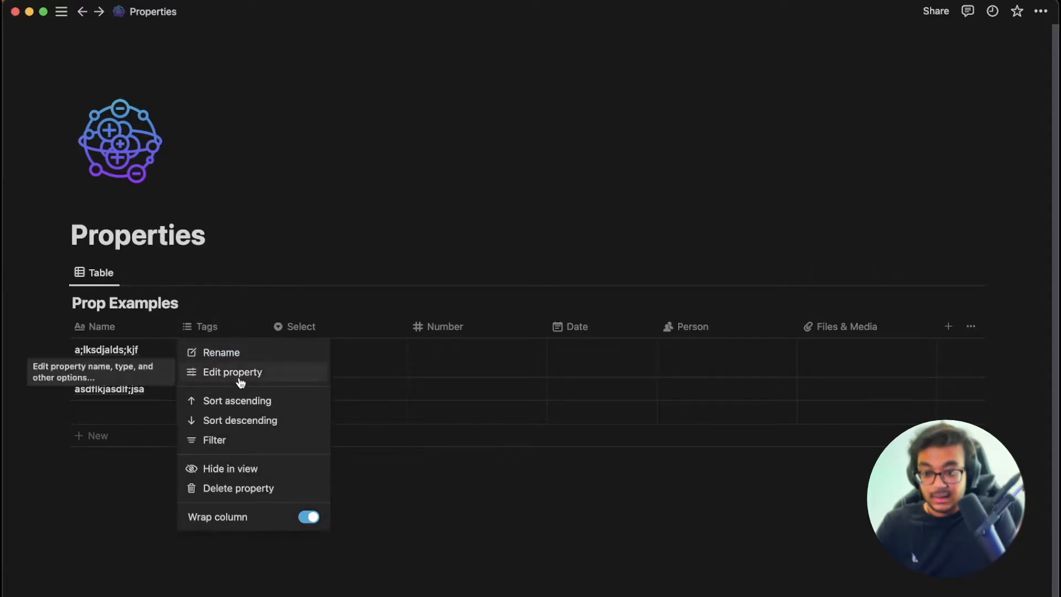
pyautogui.click(270, 373)
pyautogui.click(945, 348)
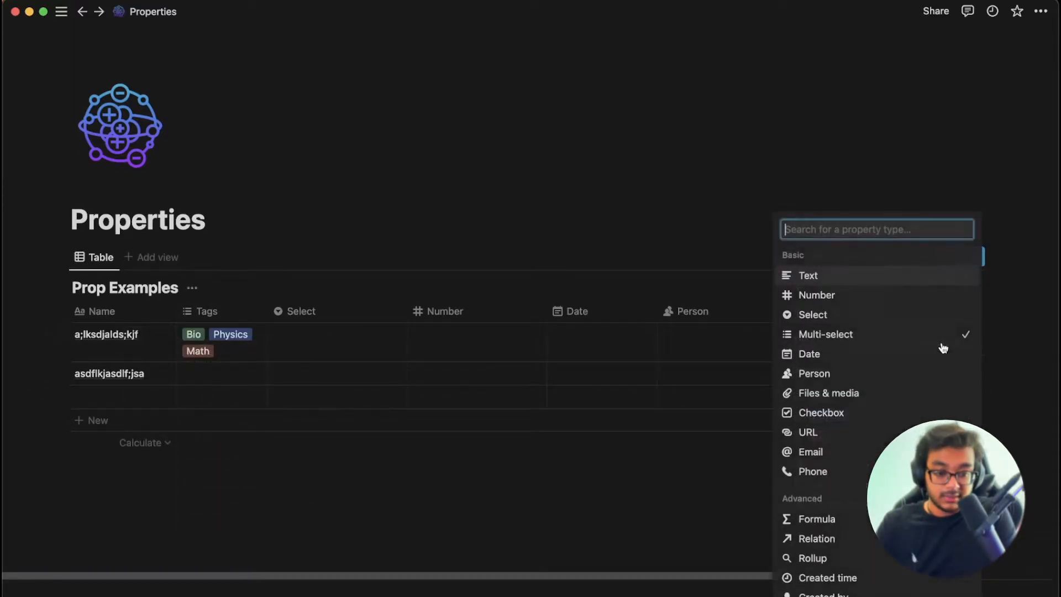
pyautogui.click(837, 315)
pyautogui.click(237, 332)
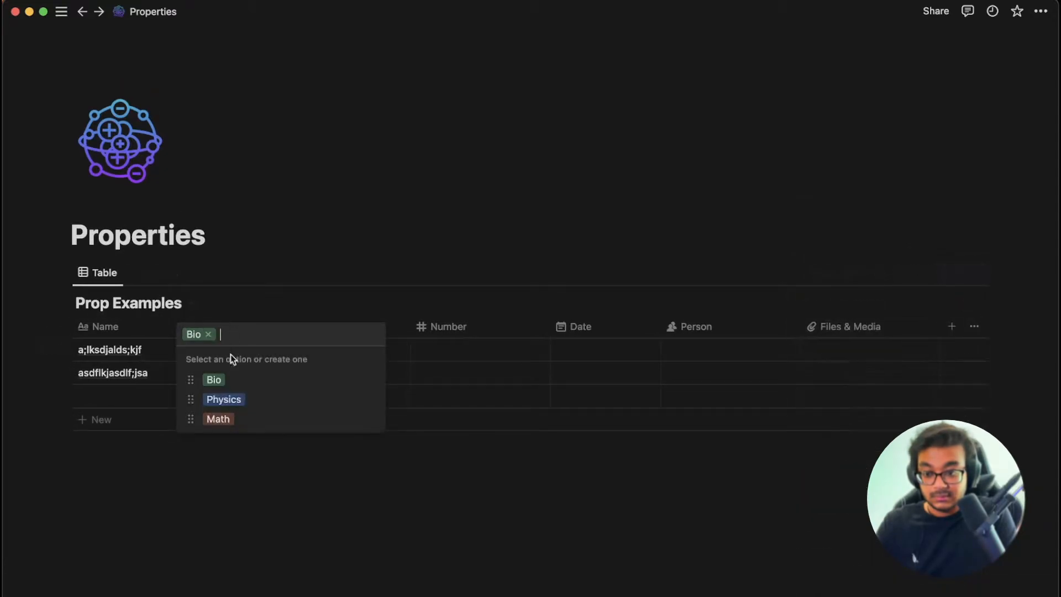
pyautogui.press('Escape')
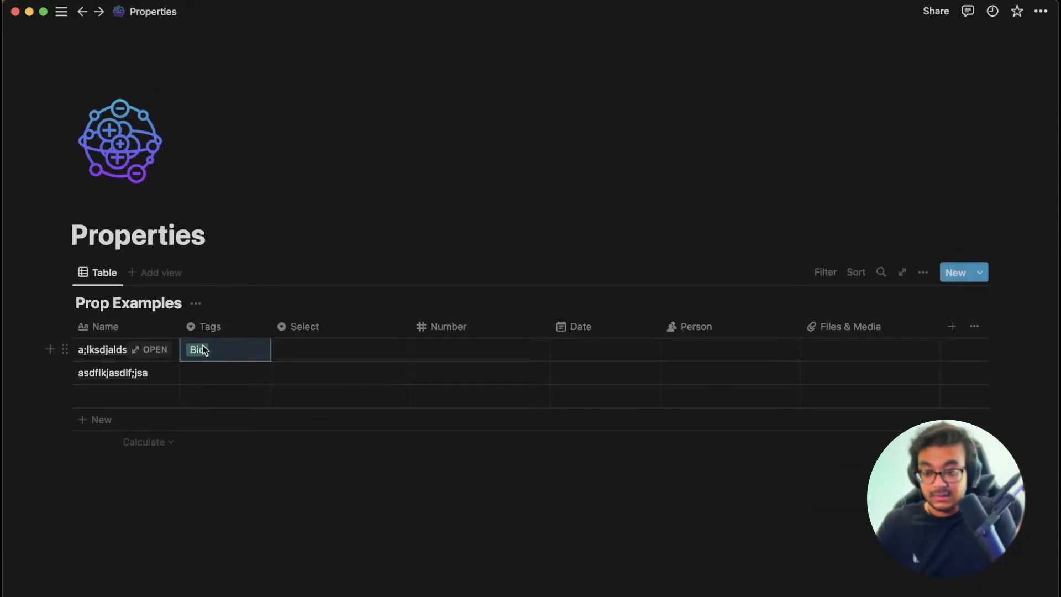
# Switch the Tags property back to Multi-select.
pyautogui.click(210, 326)
pyautogui.click(258, 371)
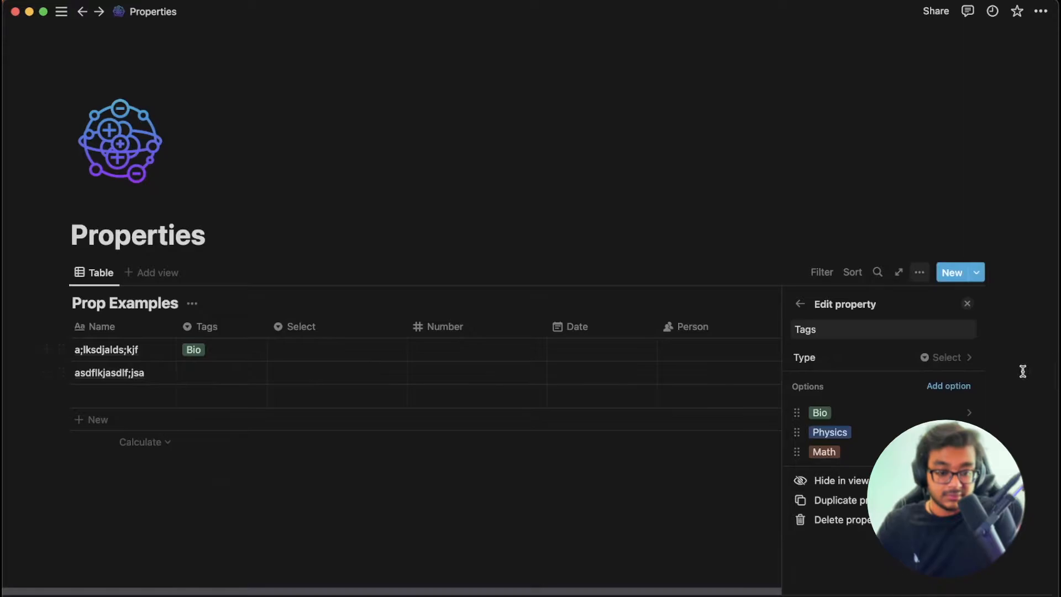
pyautogui.click(939, 360)
pyautogui.click(838, 334)
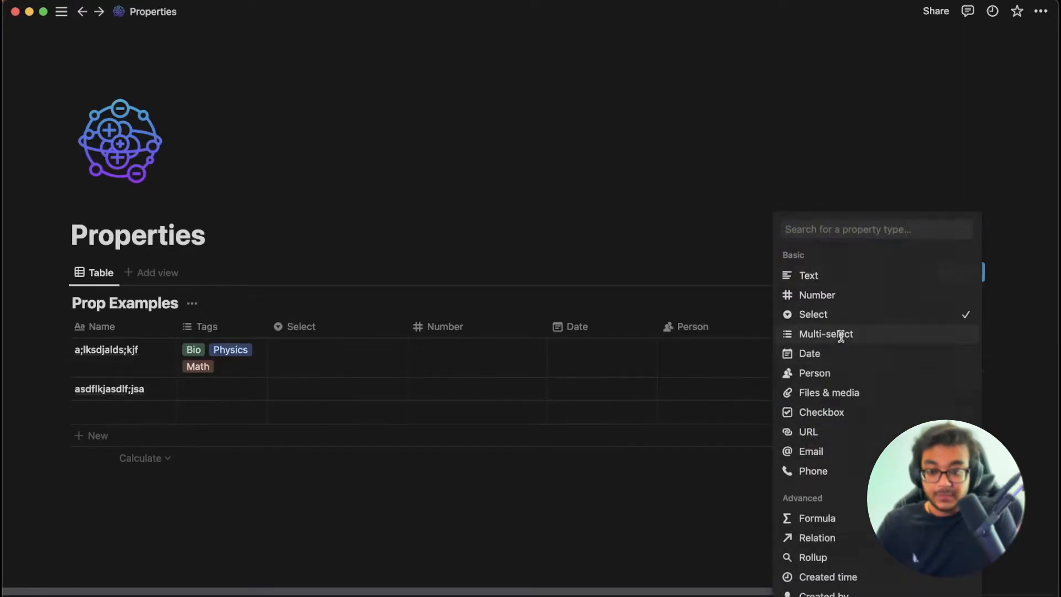
pyautogui.click(304, 360)
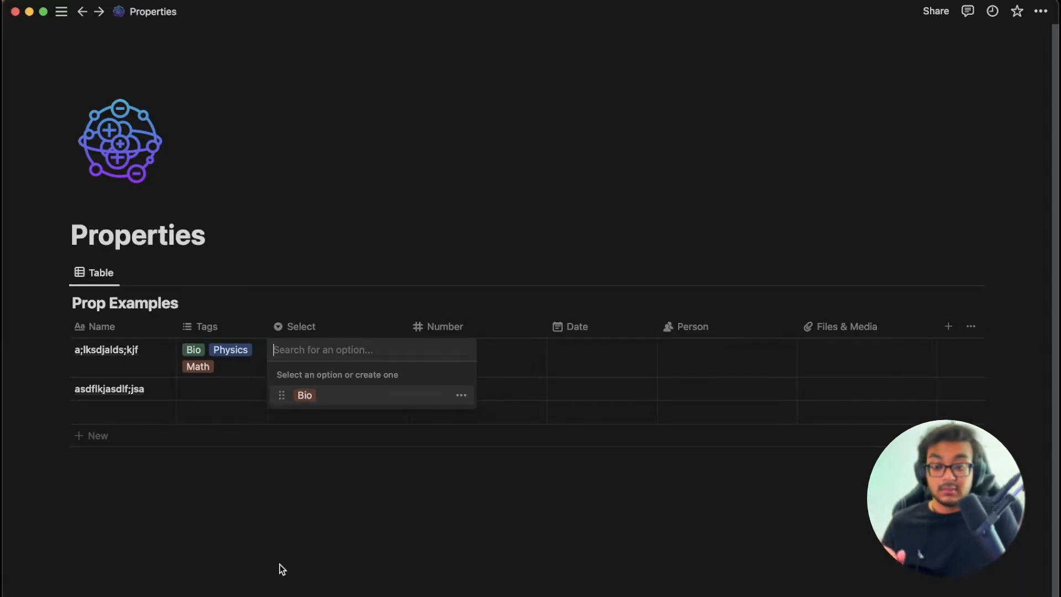
# Create Physcs and Math as Select options in the first row.
pyautogui.write('Physcs')
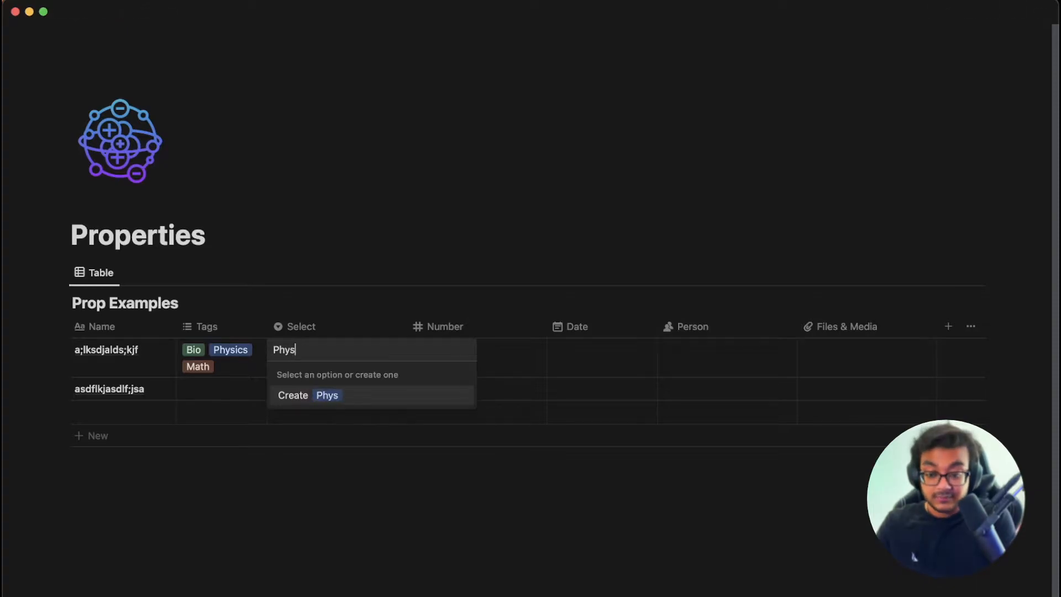
pyautogui.press('Return')
pyautogui.click(347, 360)
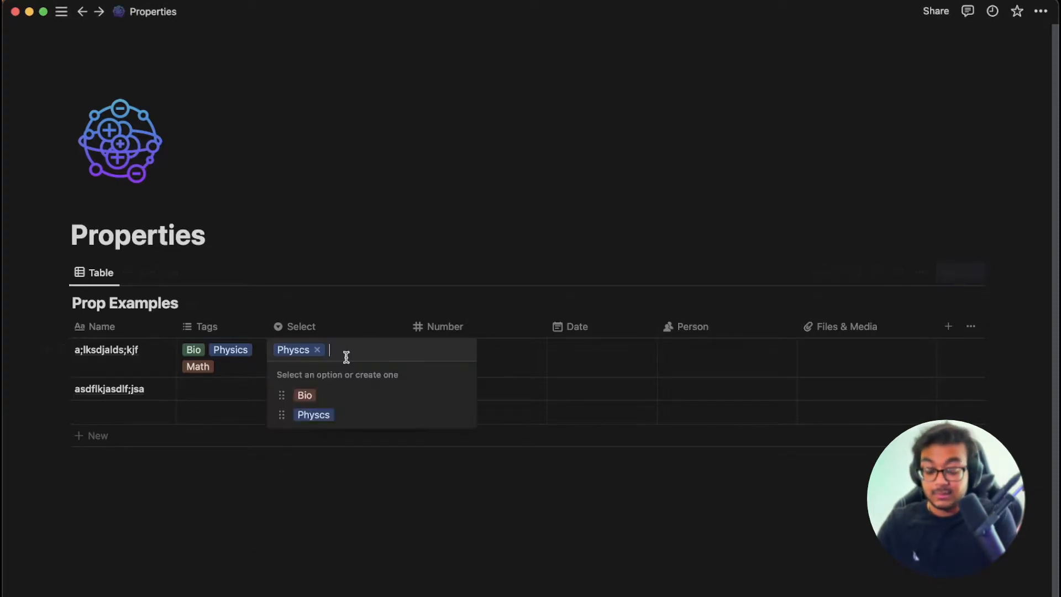
pyautogui.write('Math')
pyautogui.press('Return')
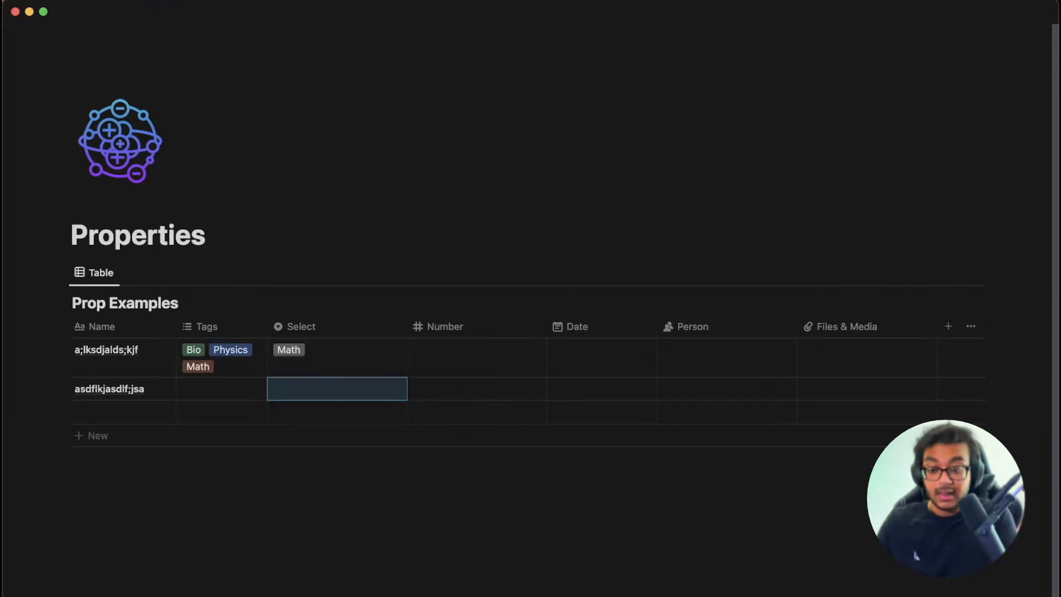
# Try each Select option, leaving the first row's Select set to Bio.
pyautogui.click(334, 352)
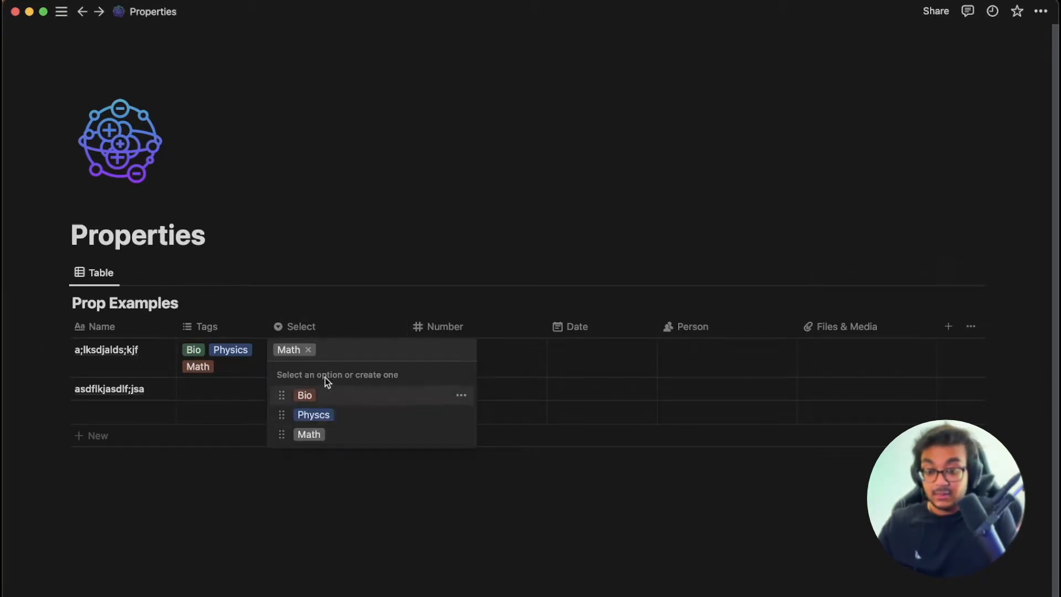
pyautogui.click(304, 395)
pyautogui.click(336, 368)
pyautogui.click(314, 415)
pyautogui.press('Return')
pyautogui.click(327, 436)
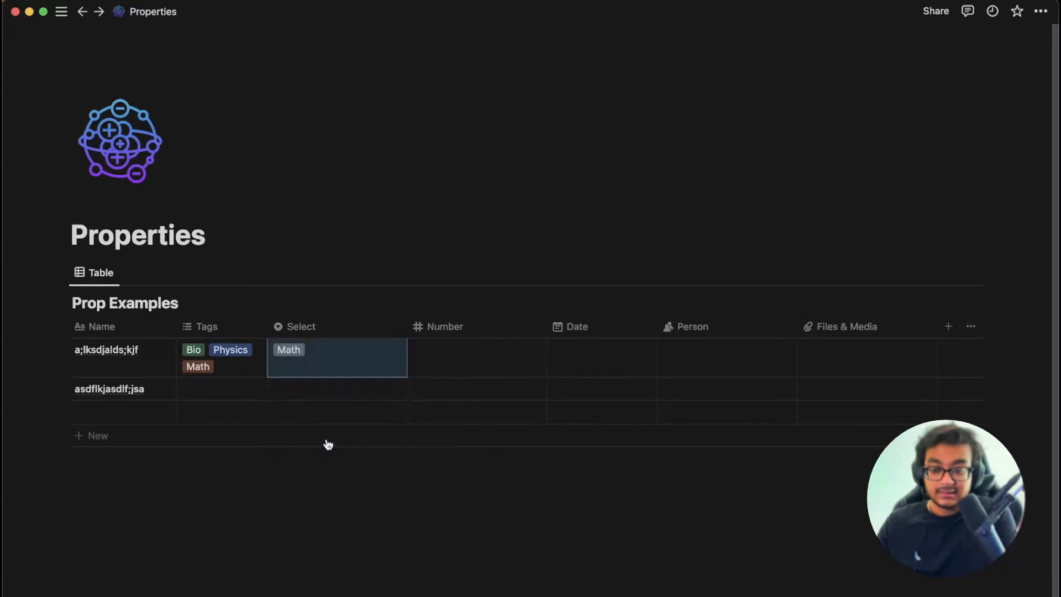
pyautogui.click(333, 367)
pyautogui.click(331, 396)
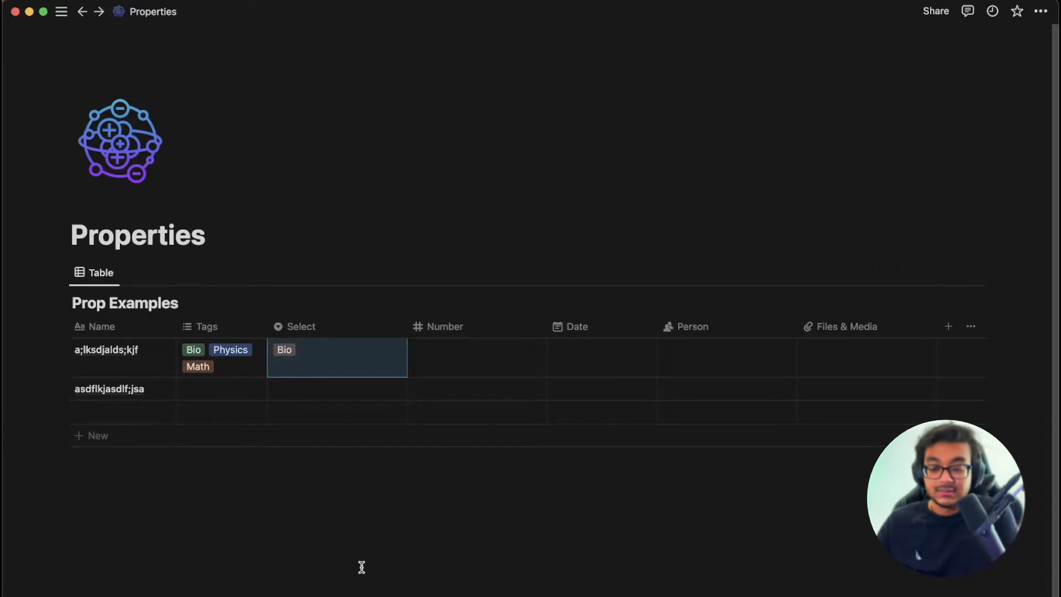
# Remove Bio and Physics from the first row's Tags, leaving Math.
pyautogui.click(224, 365)
pyautogui.click(208, 350)
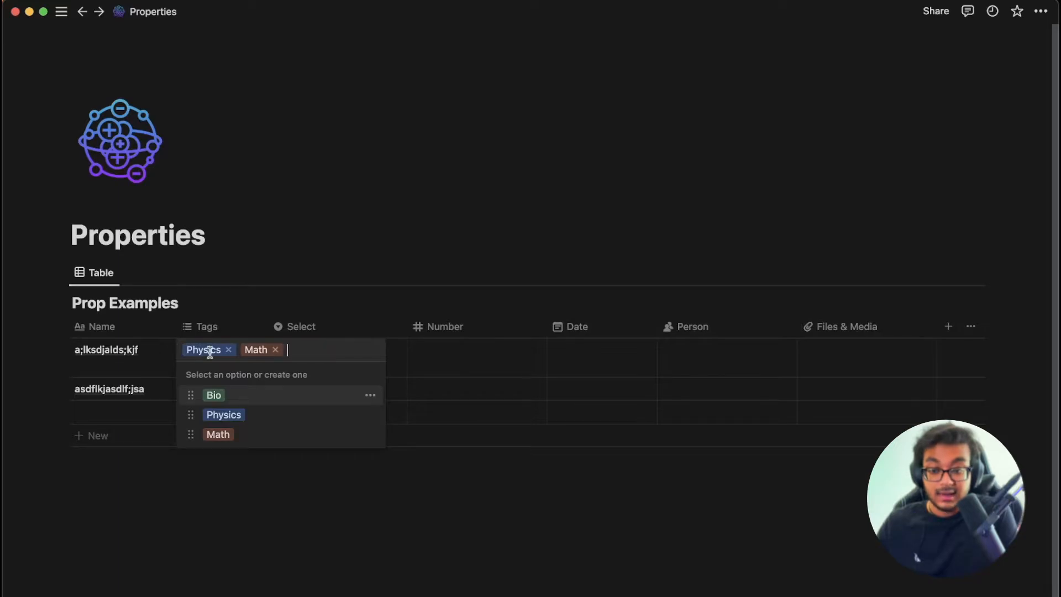
pyautogui.click(228, 350)
pyautogui.press('Escape')
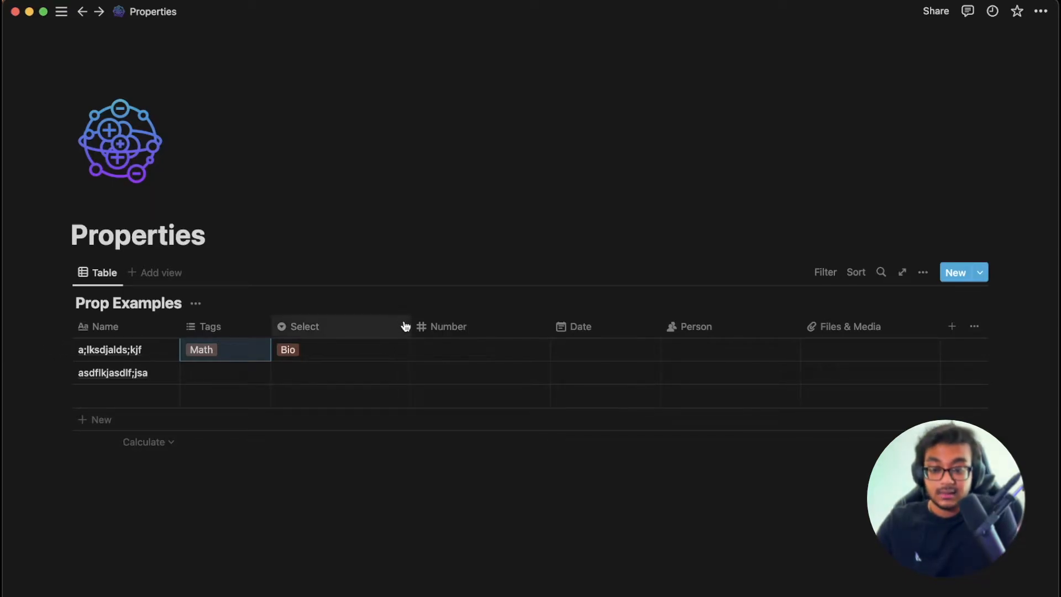
# Narrow the Select column, use thousands-separator number format, and enter 10,000,000 in row 1.
pyautogui.moveTo(409, 324); pyautogui.dragTo(358, 323)
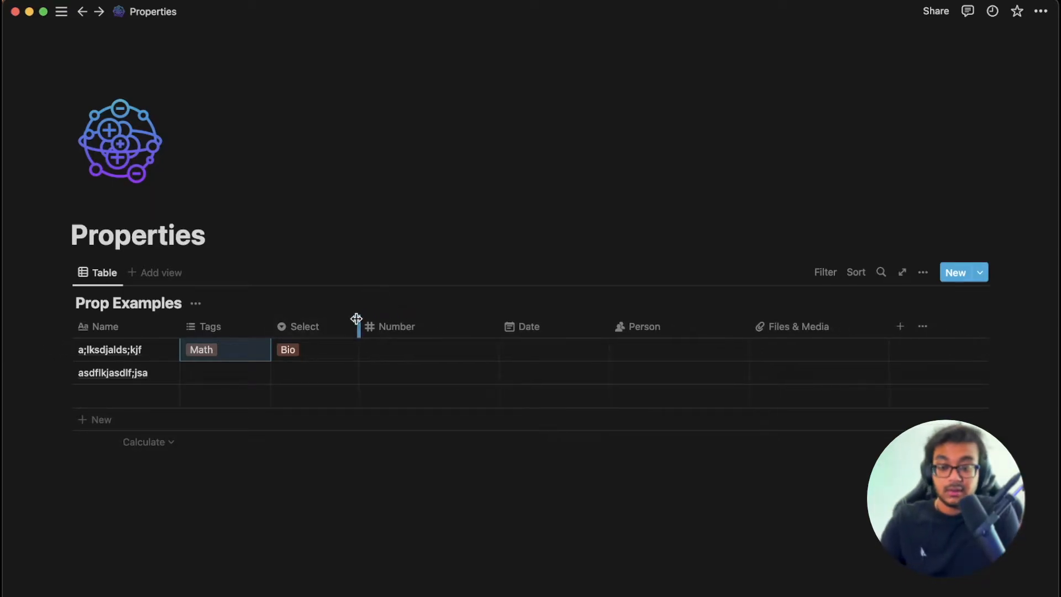
pyautogui.click(407, 357)
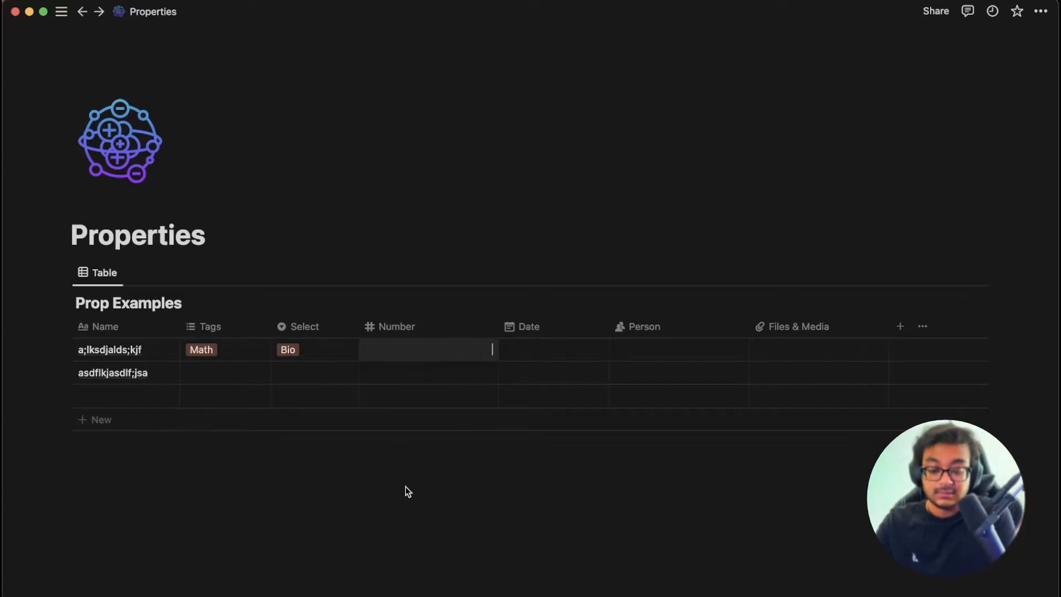
pyautogui.press('Escape')
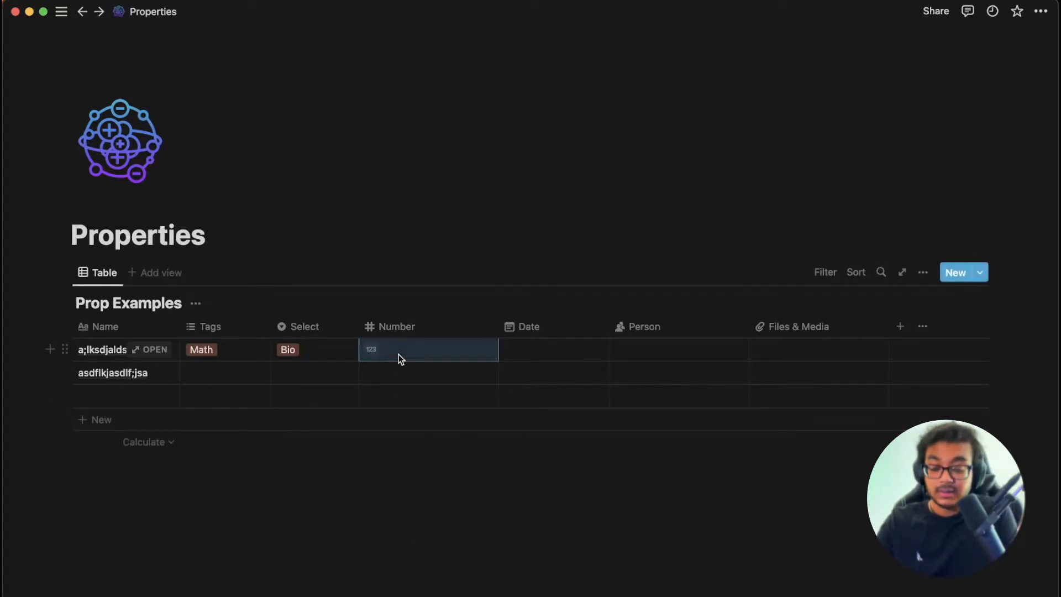
pyautogui.click(372, 351)
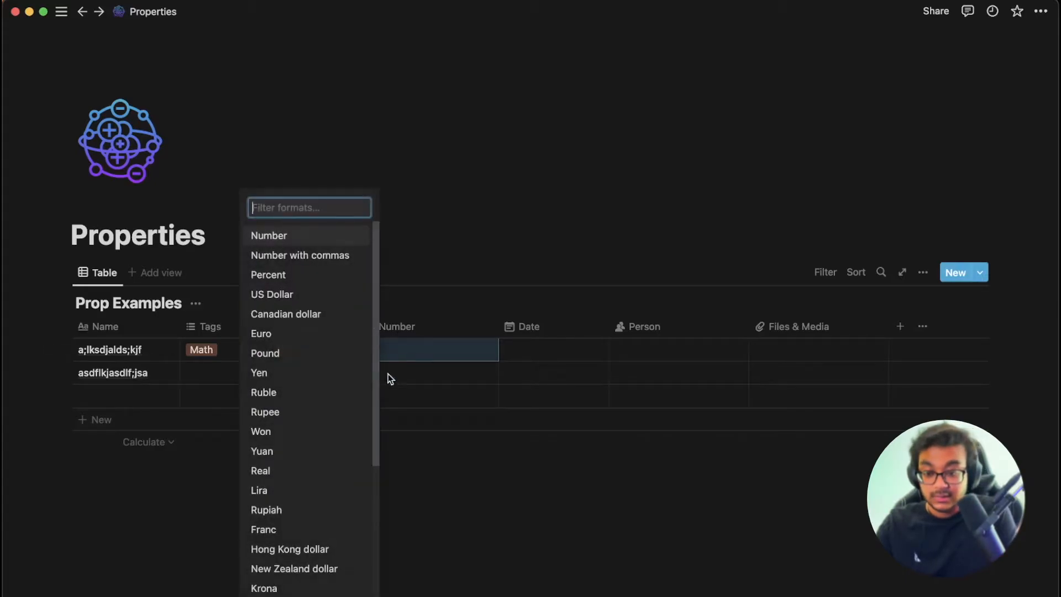
pyautogui.click(296, 256)
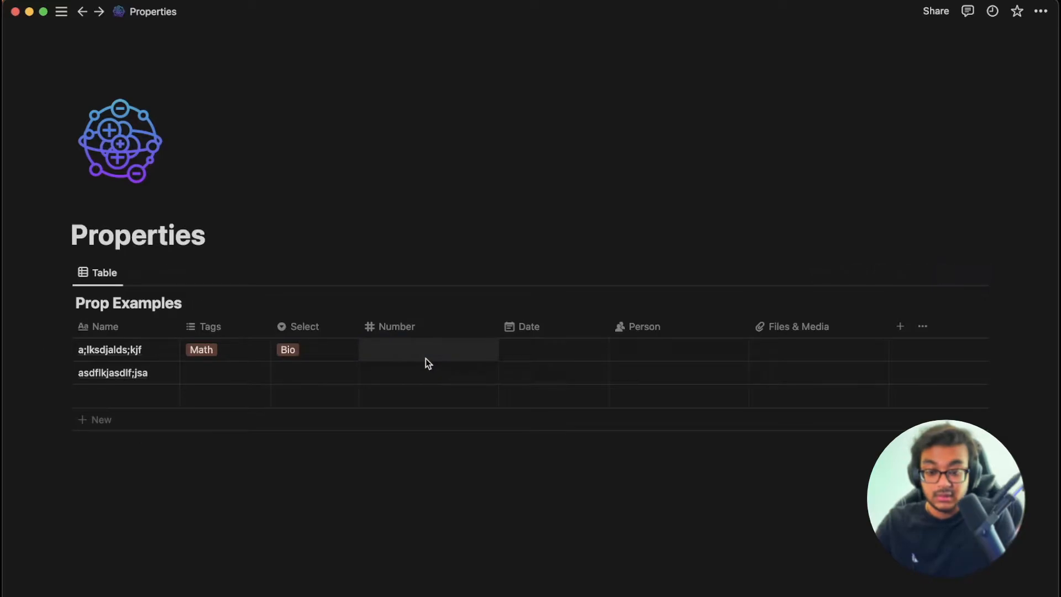
pyautogui.write('10,000,00')
pyautogui.write('0')
pyautogui.press('Return')
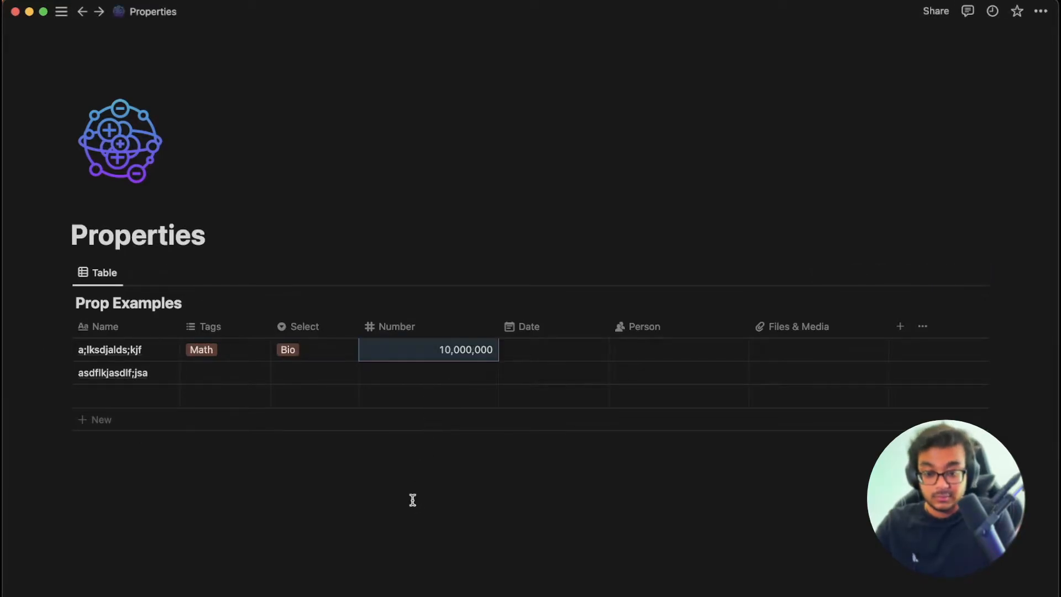
# Format Number as US Dollar, enter 30 in row 2, and narrow the column.
pyautogui.click(391, 353)
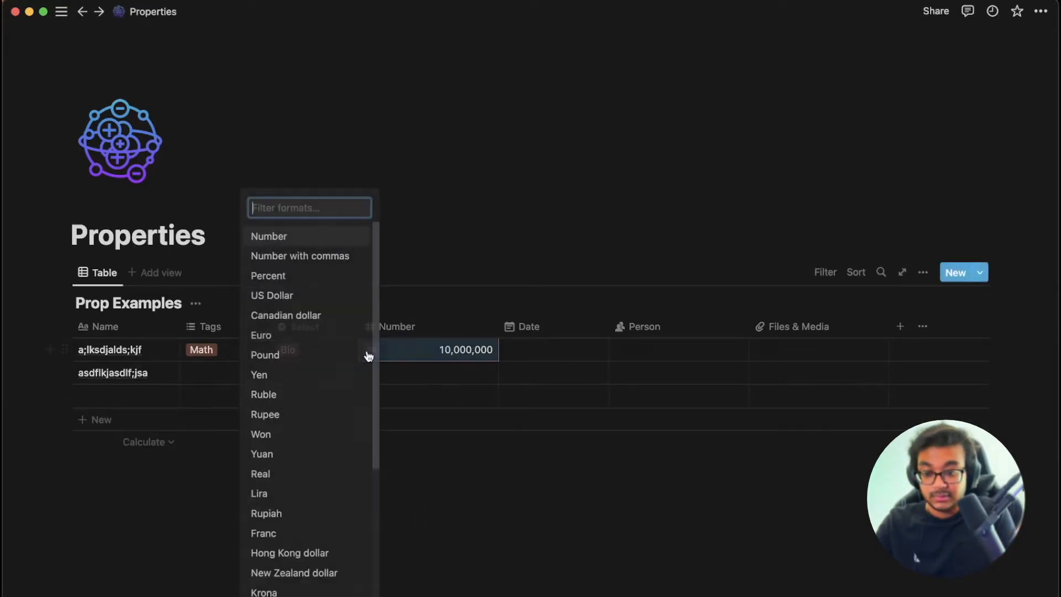
pyautogui.click(284, 298)
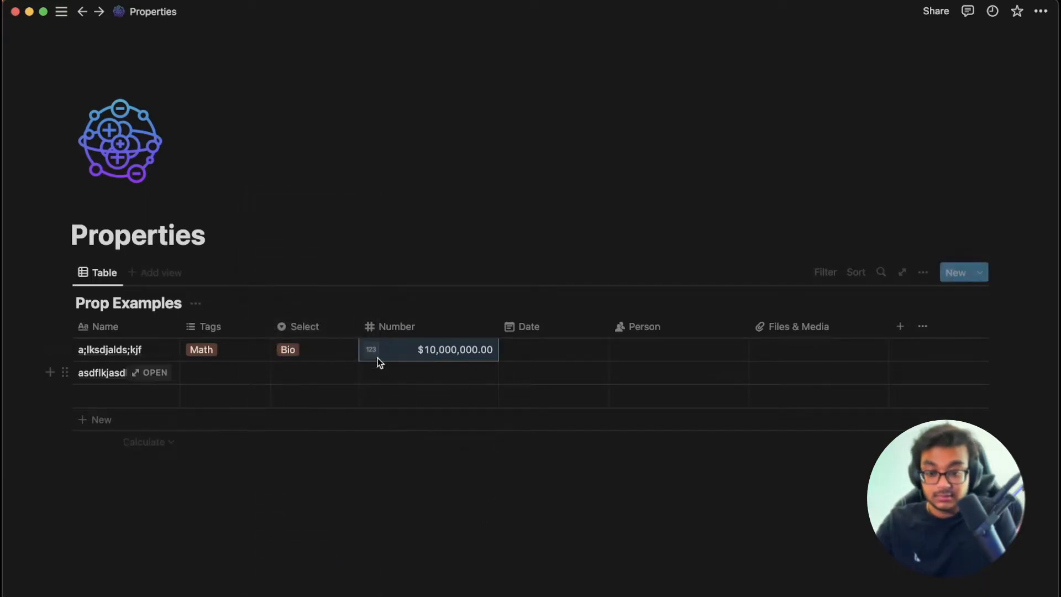
pyautogui.click(406, 374)
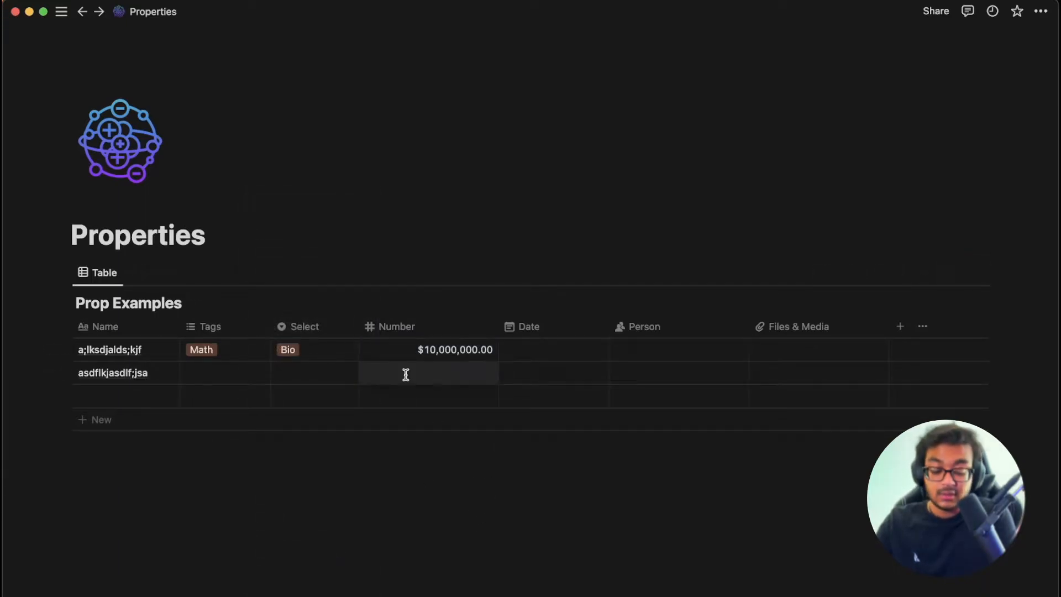
pyautogui.write('30')
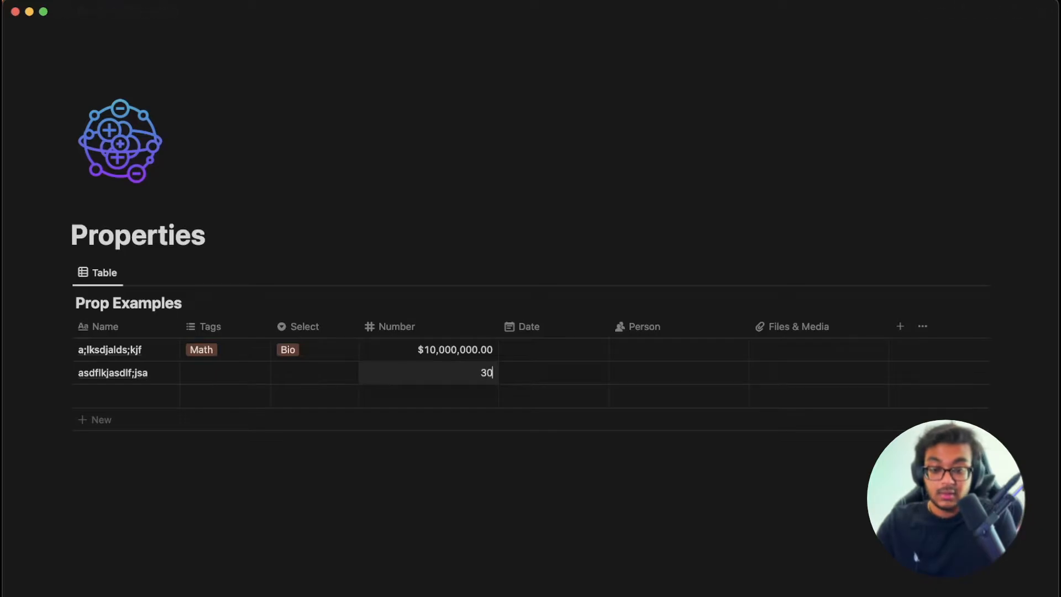
pyautogui.press('Return')
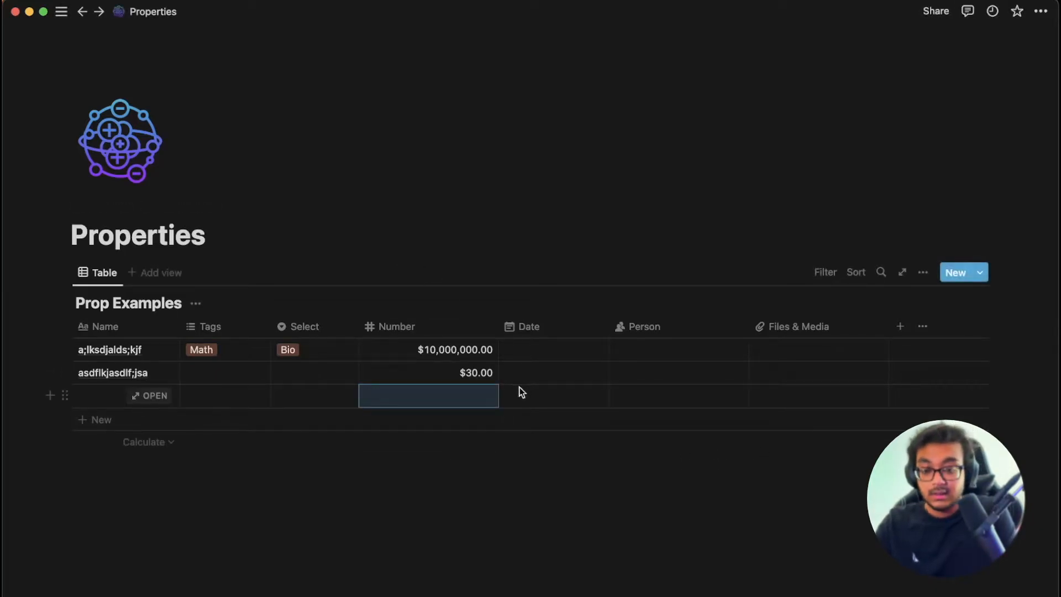
pyautogui.moveTo(496, 325); pyautogui.dragTo(445, 326)
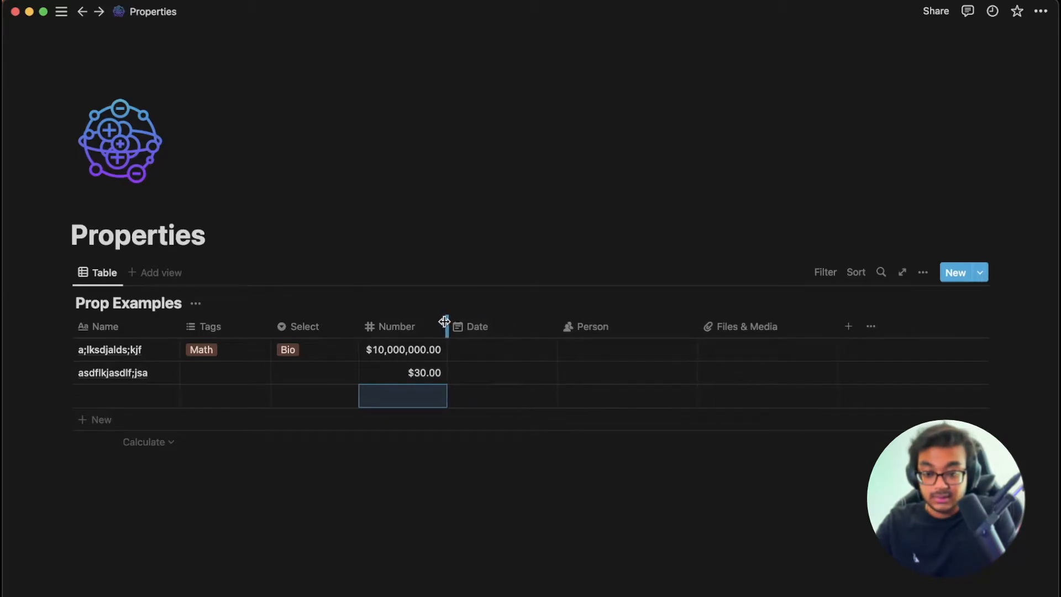
# Make the first row's date a May 26, 2022 → May 26, 2022 range, with no reminder.
pyautogui.click(521, 350)
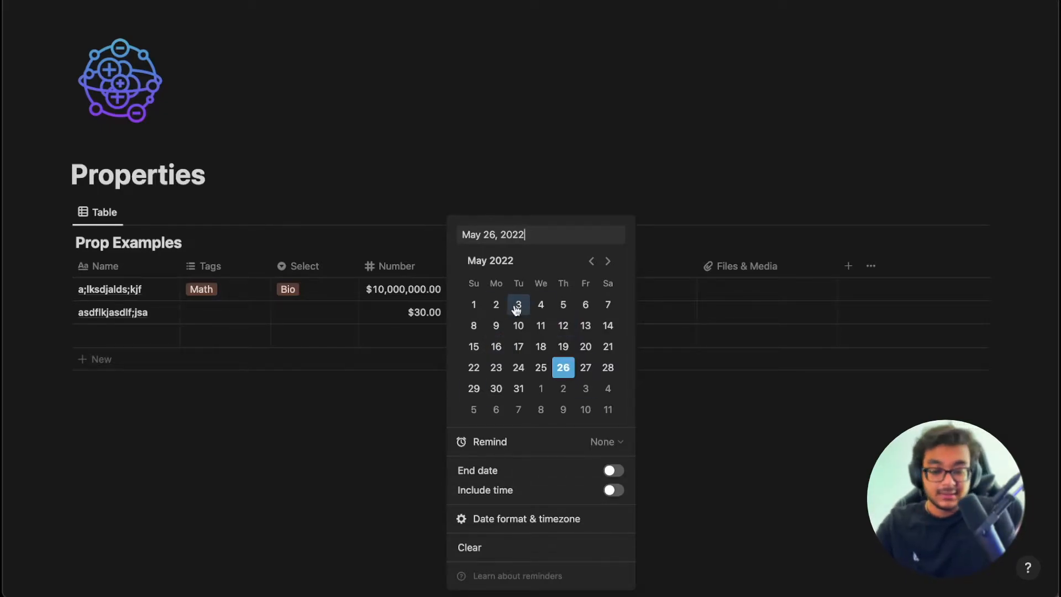
pyautogui.click(617, 442)
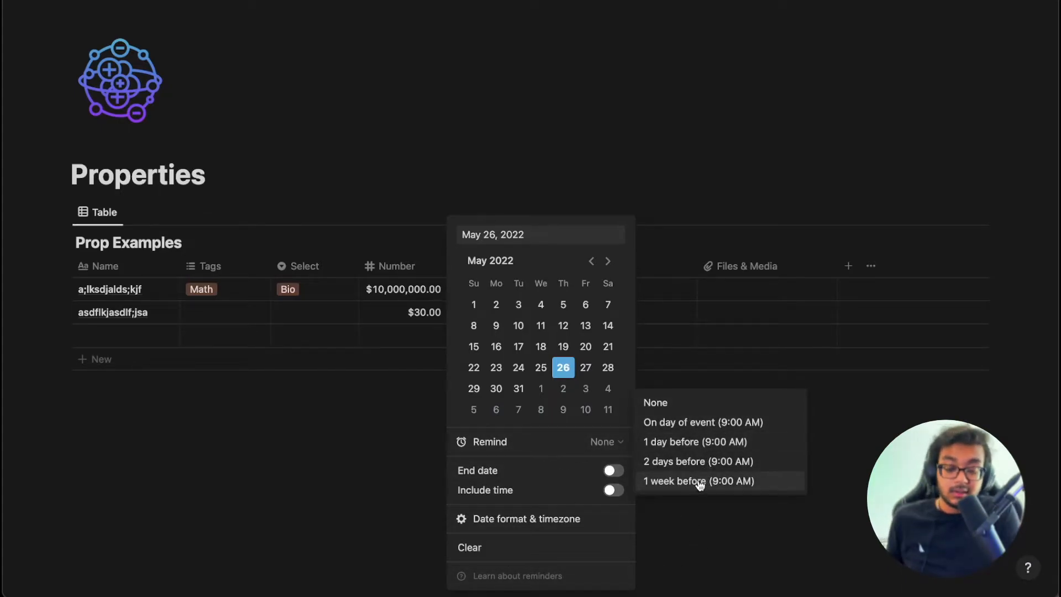
pyautogui.click(609, 471)
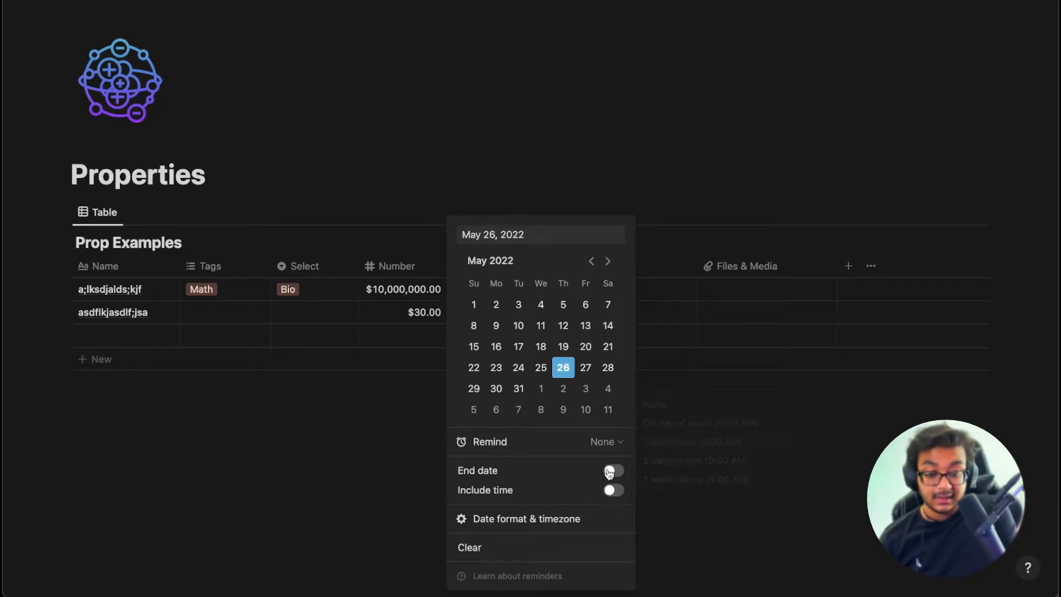
pyautogui.click(610, 471)
pyautogui.click(702, 510)
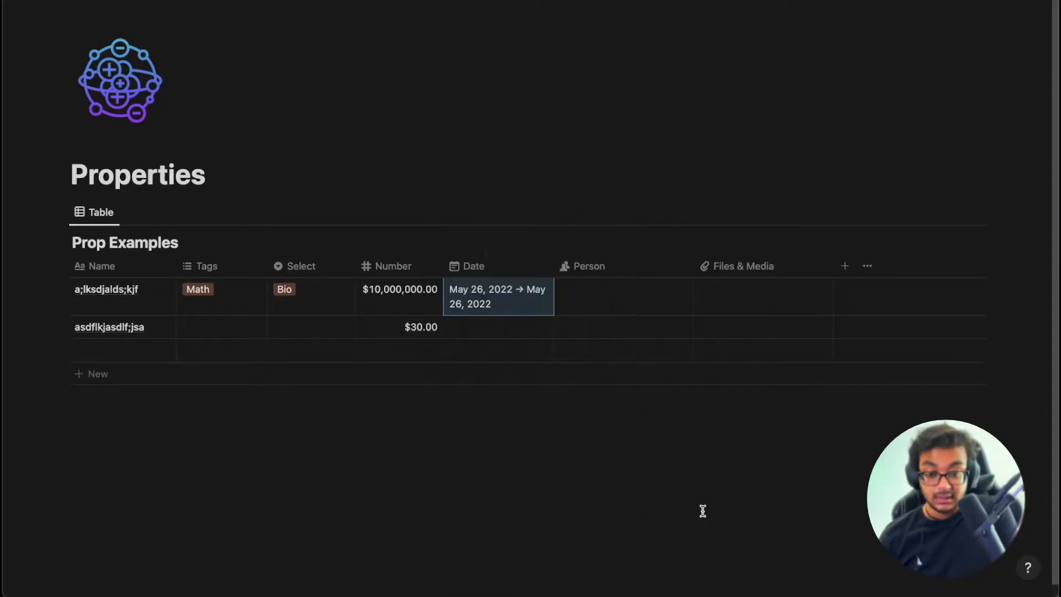
# Turn off the first row's End date so it is a single day, with no time included.
pyautogui.click(525, 296)
pyautogui.click(610, 471)
pyautogui.click(610, 490)
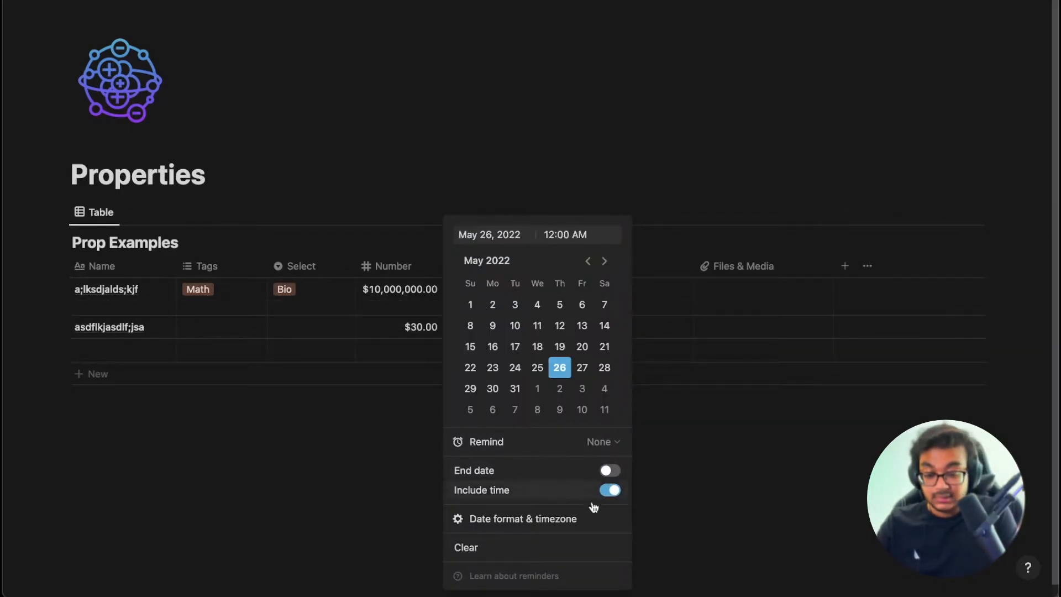
pyautogui.click(612, 490)
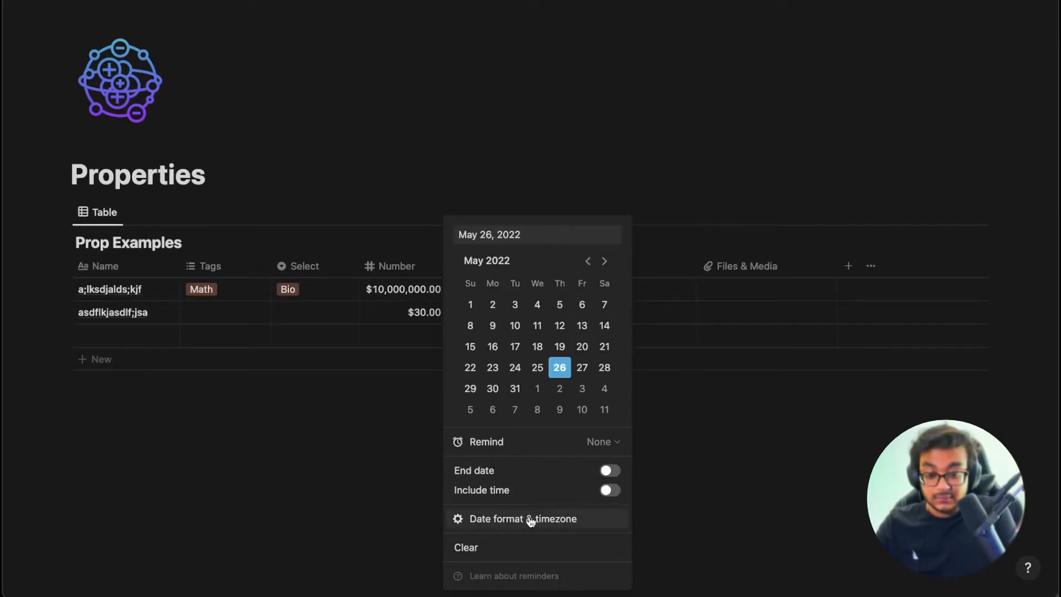
pyautogui.click(722, 449)
# Try Month/Day/Year and Day/Month/Year, then settle on the Relative date format.
pyautogui.click(516, 293)
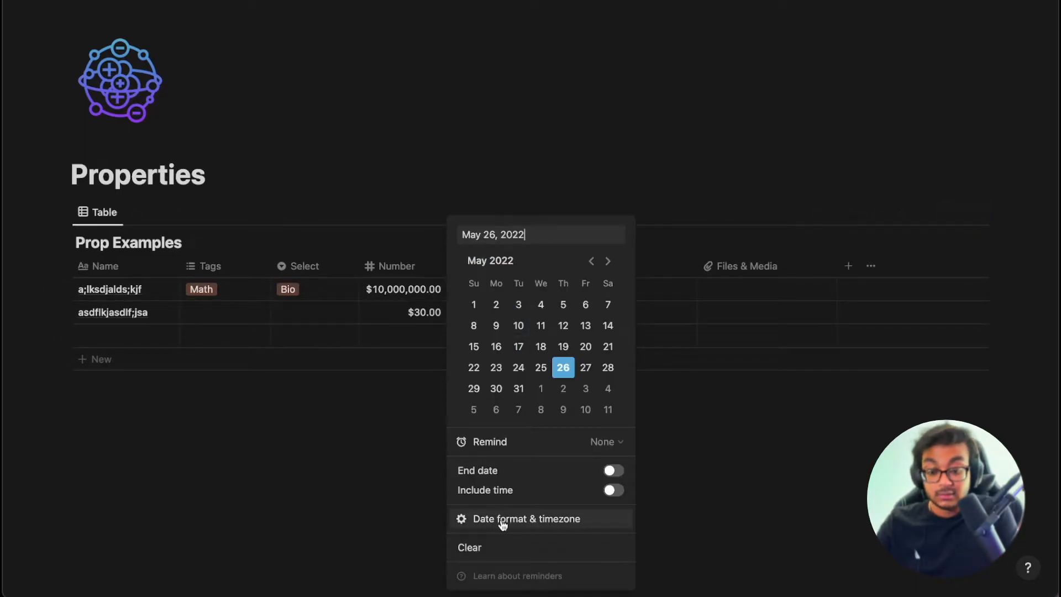
pyautogui.moveTo(502, 523)
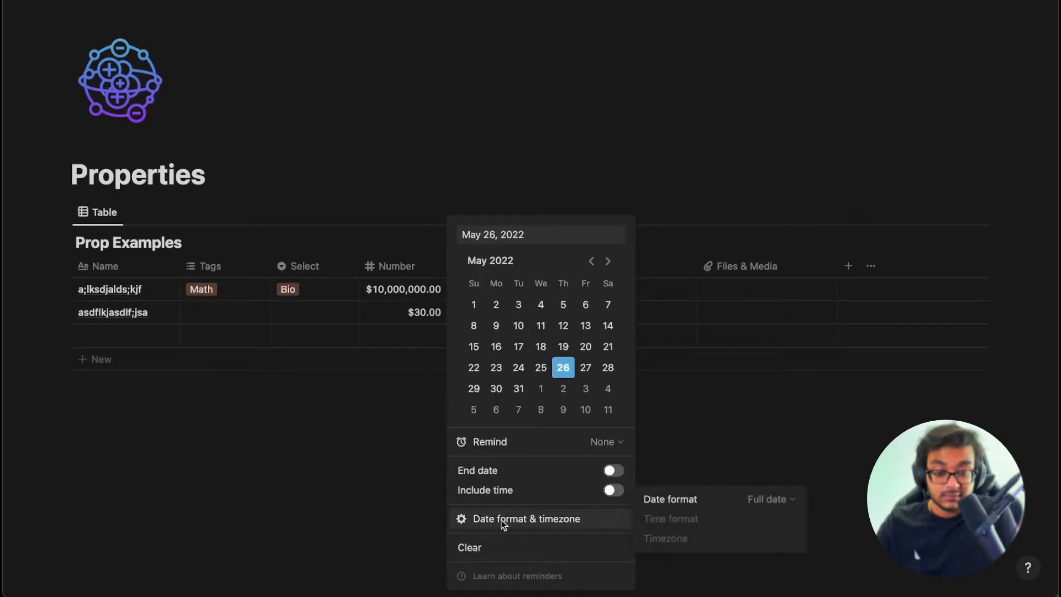
pyautogui.click(758, 499)
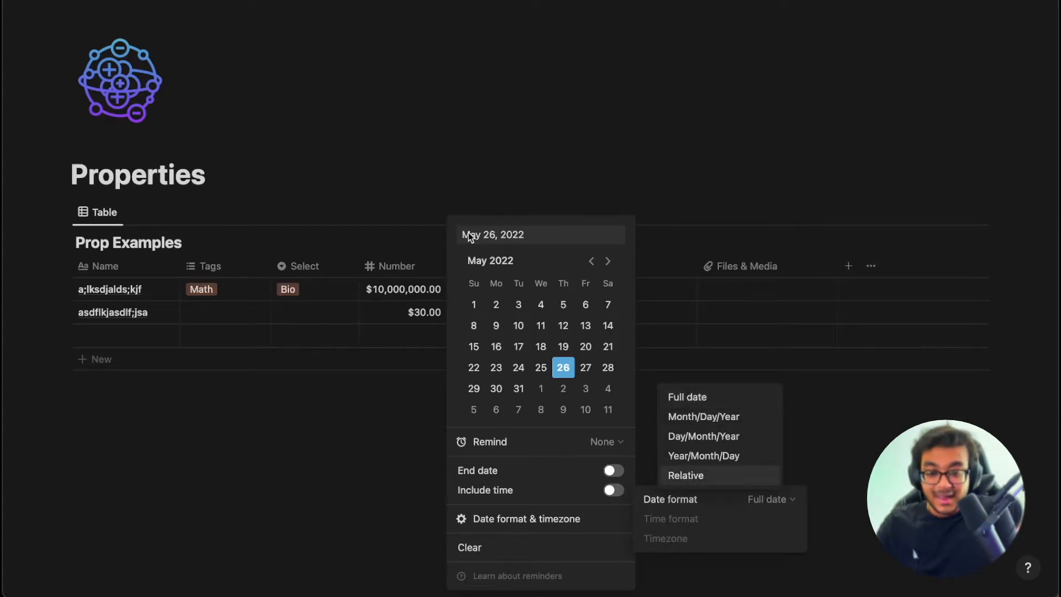
pyautogui.click(705, 416)
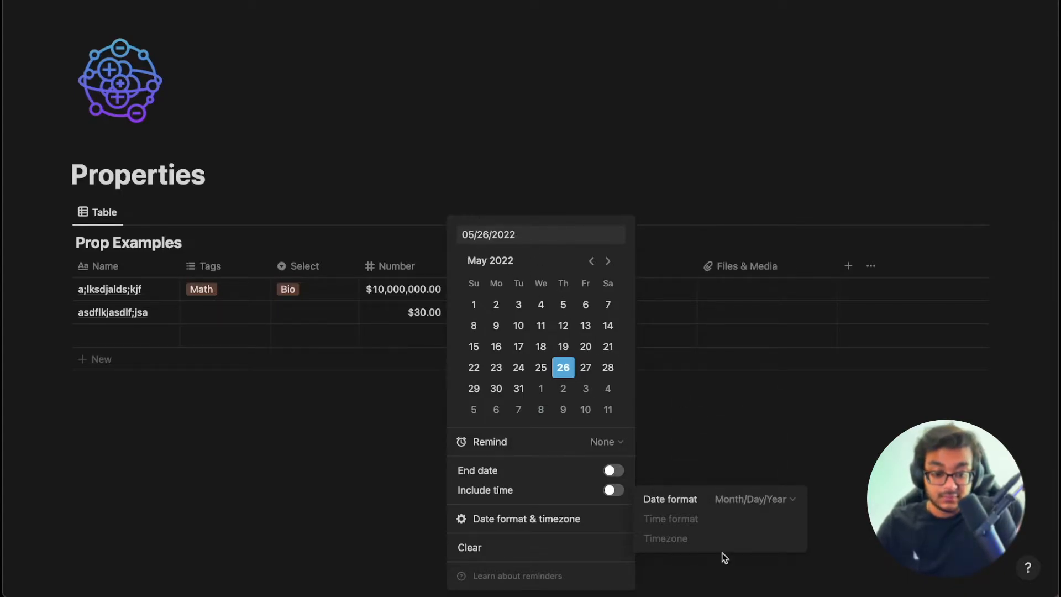
pyautogui.click(698, 500)
pyautogui.click(702, 436)
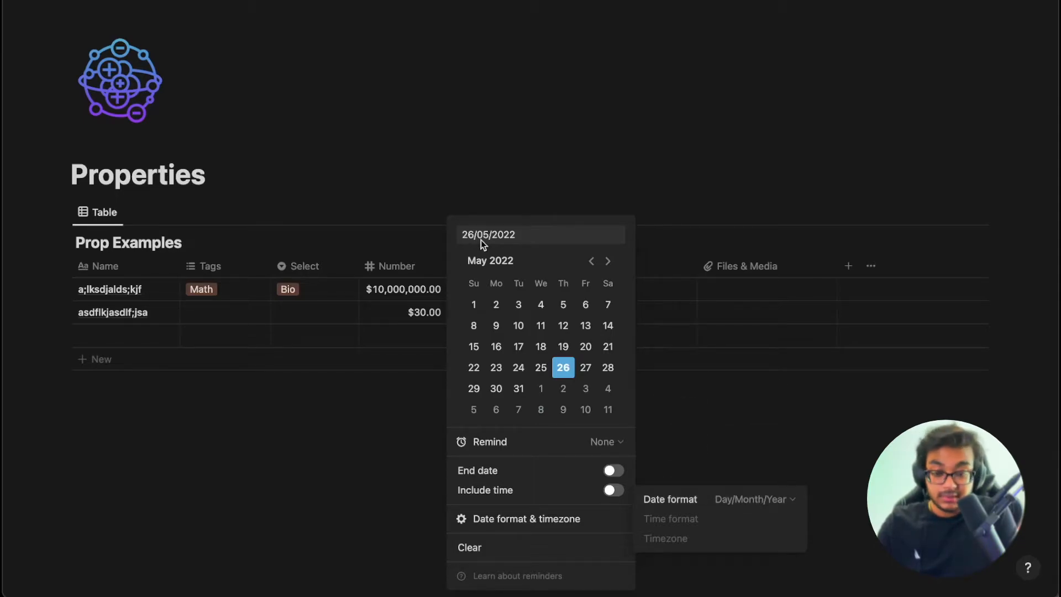
pyautogui.click(726, 501)
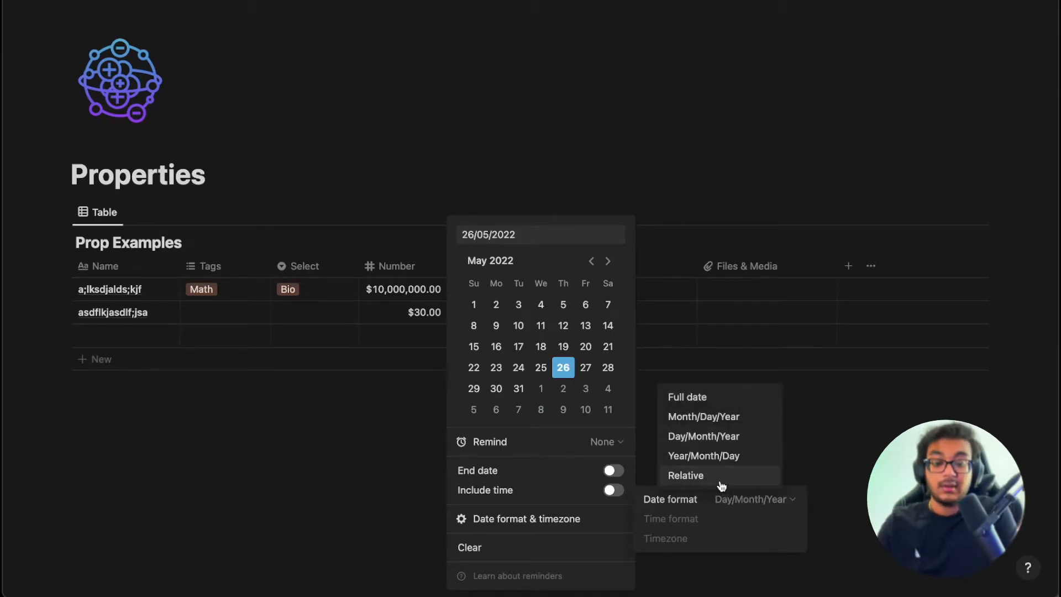
pyautogui.click(720, 478)
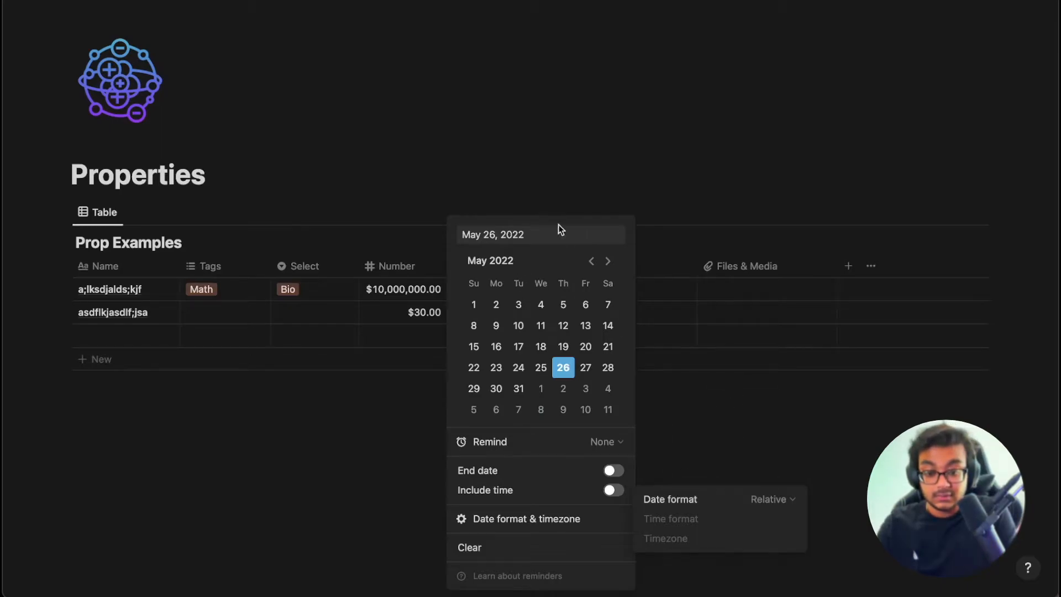
pyautogui.click(698, 433)
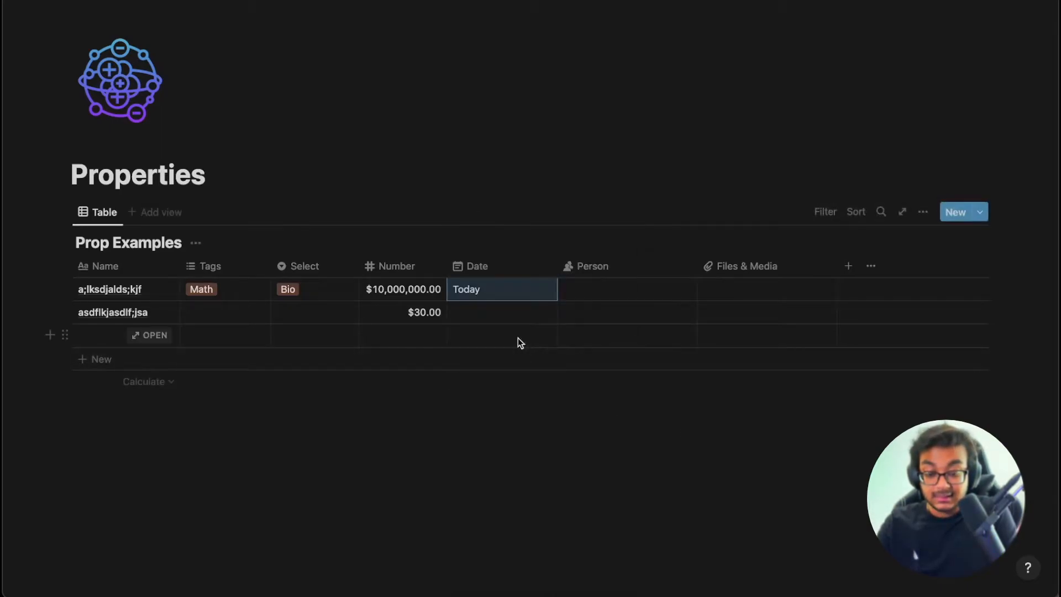
# Change the date to May 27 so it reads Tomorrow, and narrow the Date column.
pyautogui.click(490, 290)
pyautogui.click(585, 368)
pyautogui.click(722, 456)
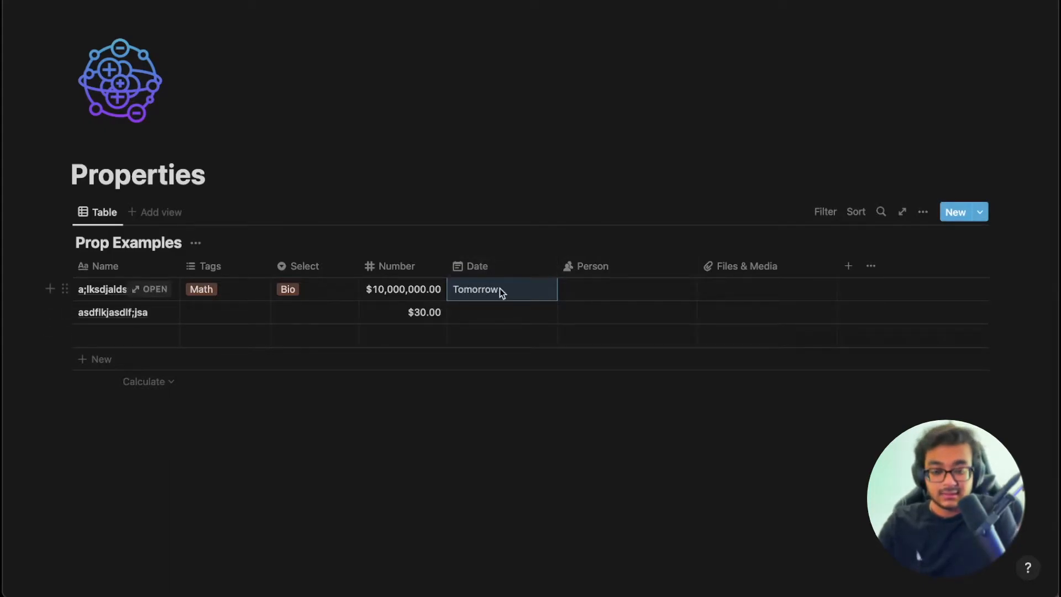
pyautogui.moveTo(558, 266); pyautogui.dragTo(521, 267)
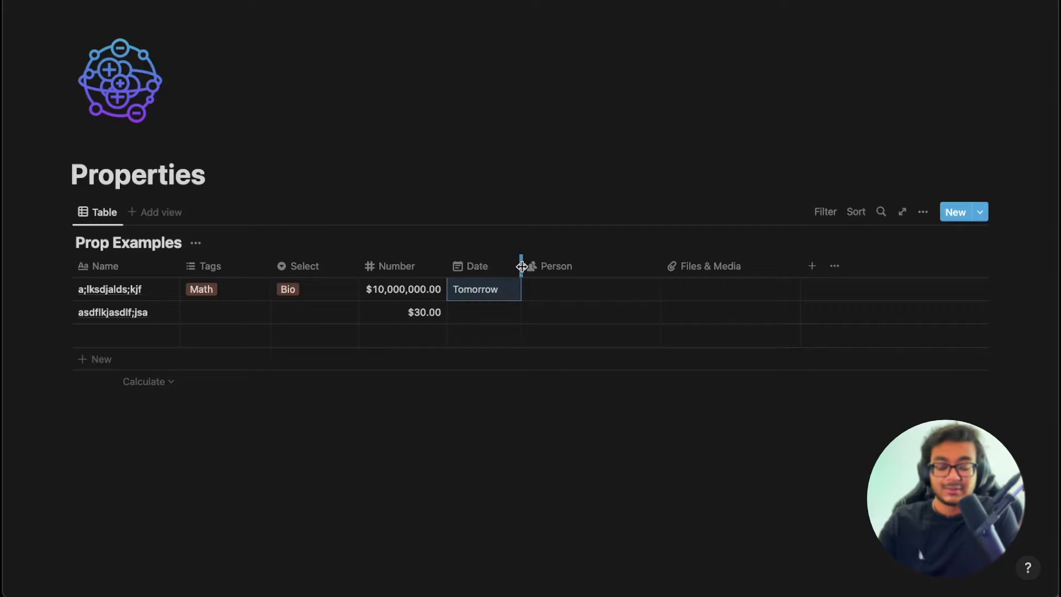
pyautogui.click(577, 301)
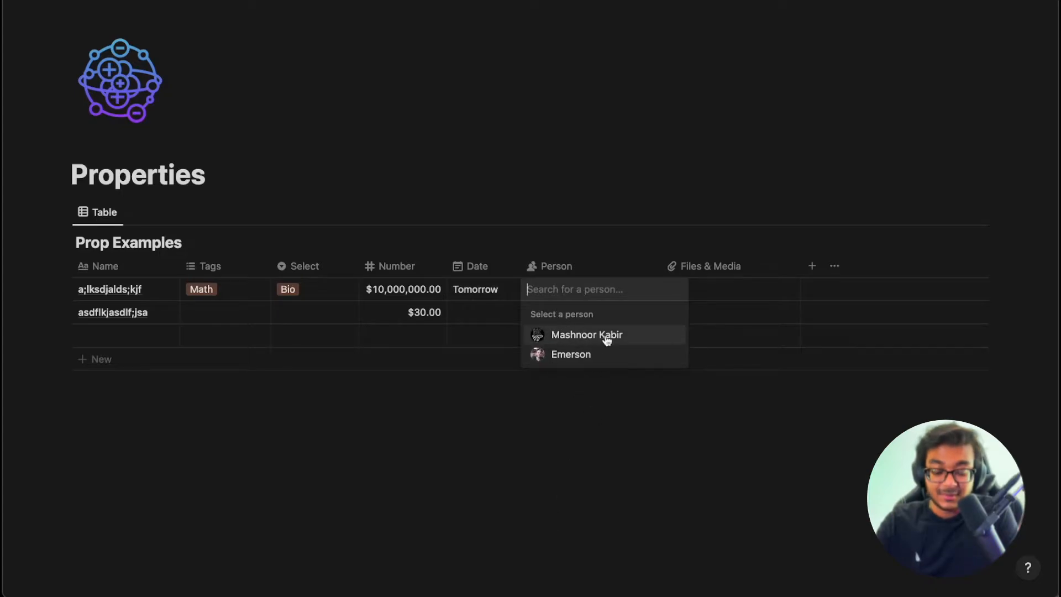
pyautogui.press('Escape')
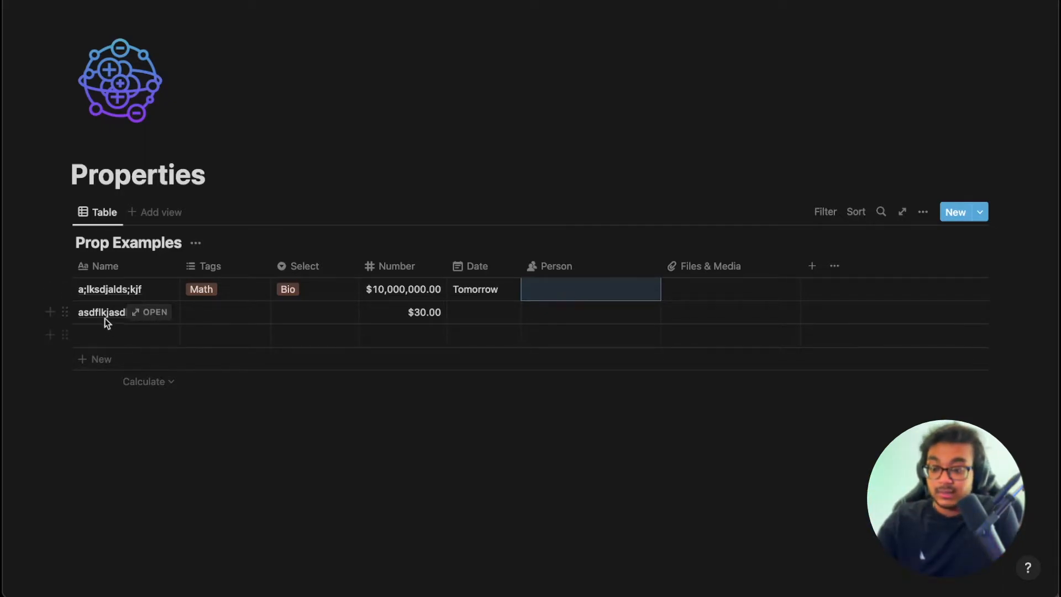
pyautogui.click(112, 339)
# Name the third row 'A Task', tag it Bio, and set its Select to Physcs.
pyautogui.write('A Task')
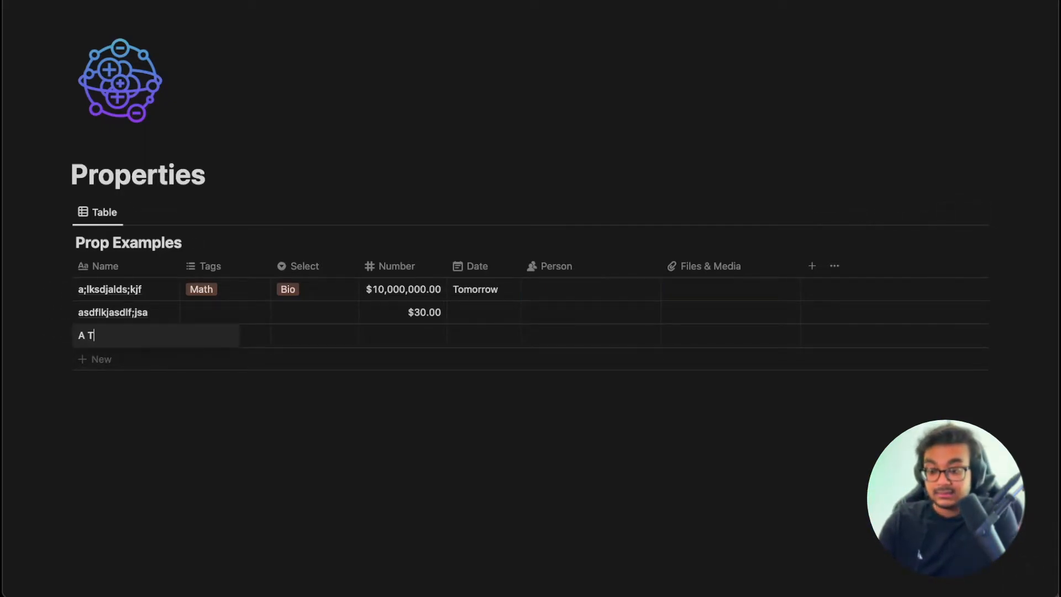
pyautogui.press('Return')
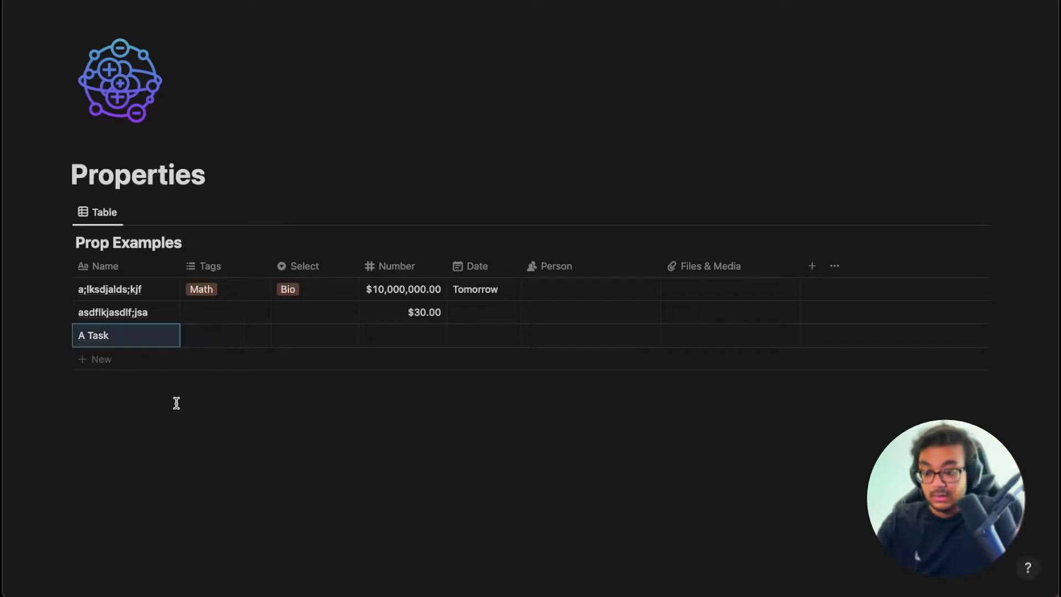
pyautogui.click(221, 342)
pyautogui.click(236, 382)
pyautogui.press('Escape')
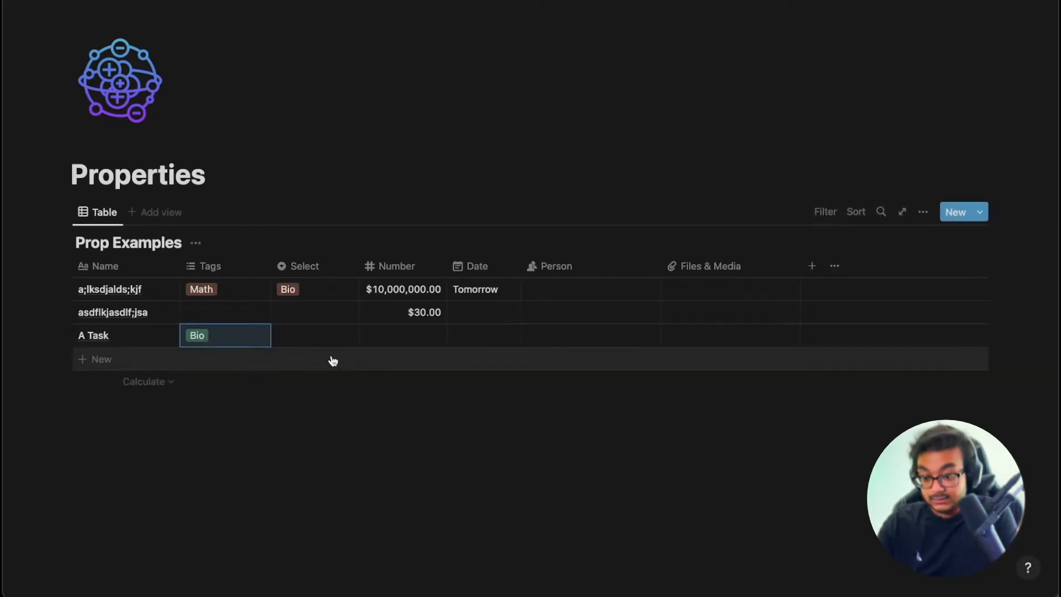
pyautogui.click(315, 332)
pyautogui.click(347, 400)
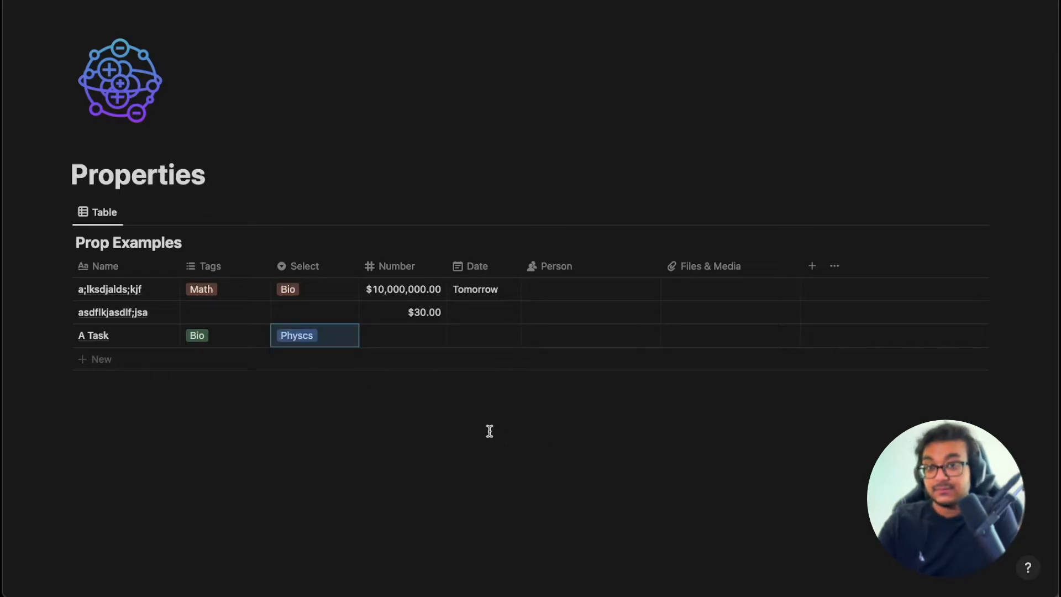
# Give A Task the number 20 and the date May 17, 2022, and assign a person.
pyautogui.click(405, 334)
pyautogui.write('20')
pyautogui.press('Return')
pyautogui.click(512, 334)
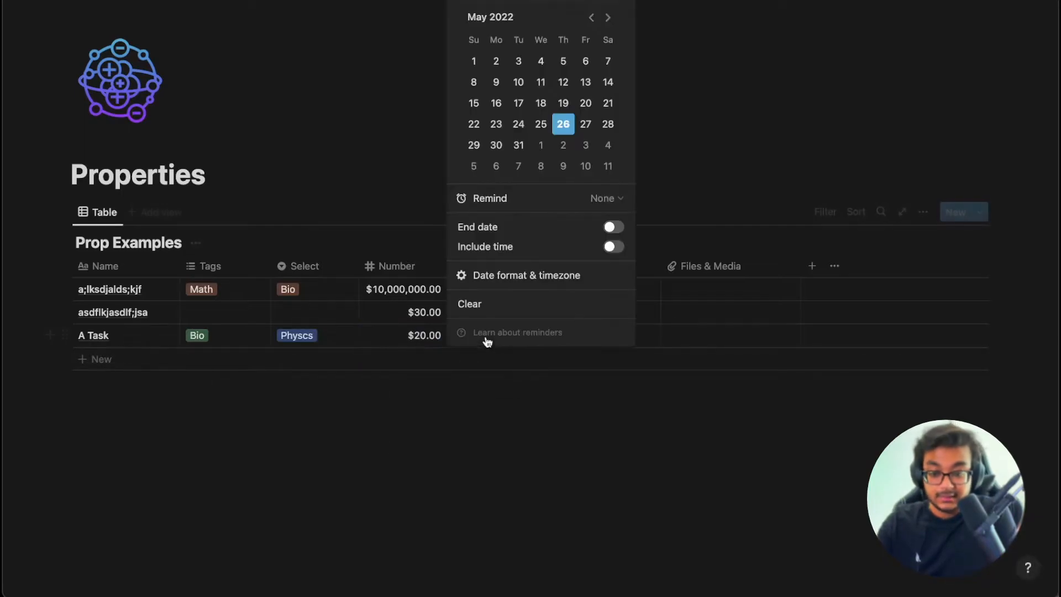
pyautogui.click(518, 103)
pyautogui.press('Escape')
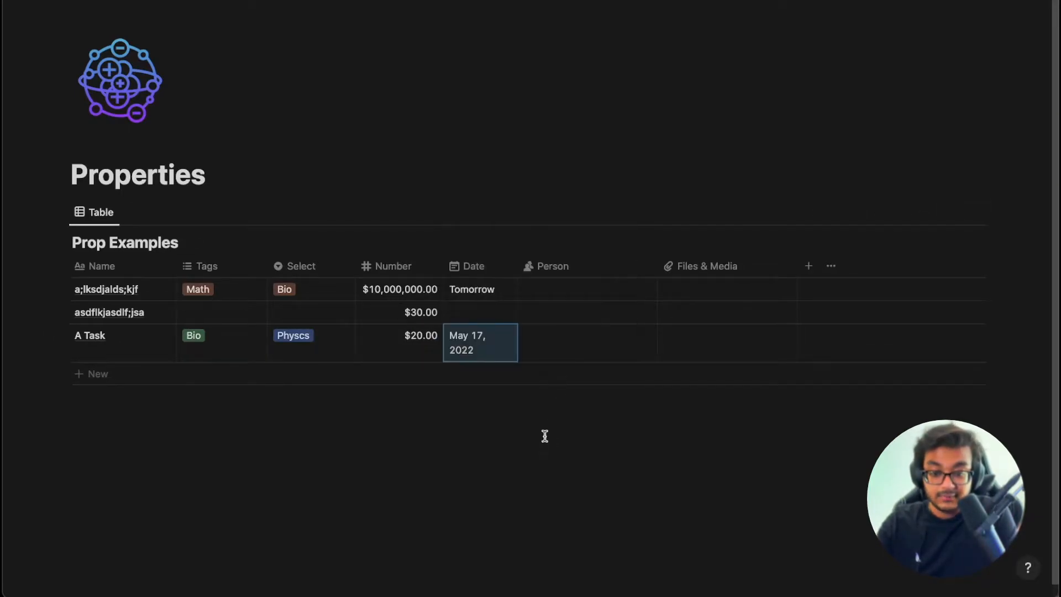
pyautogui.click(572, 337)
pyautogui.click(583, 381)
pyautogui.press('Escape')
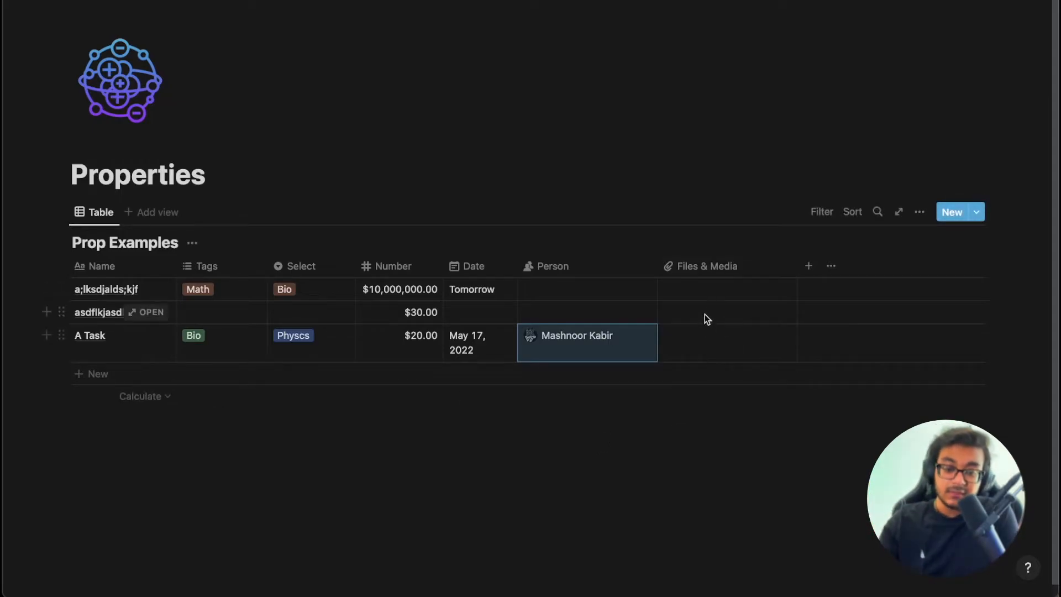
pyautogui.click(702, 294)
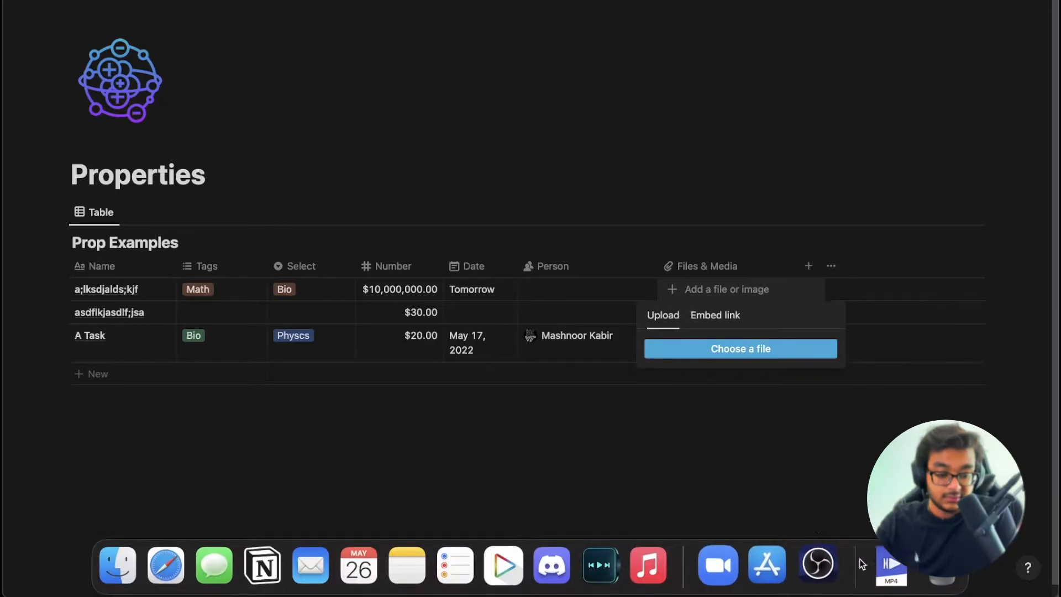
# Upload abacus.png into the first row's Files & Media cell.
pyautogui.click(890, 565)
pyautogui.click(935, 470)
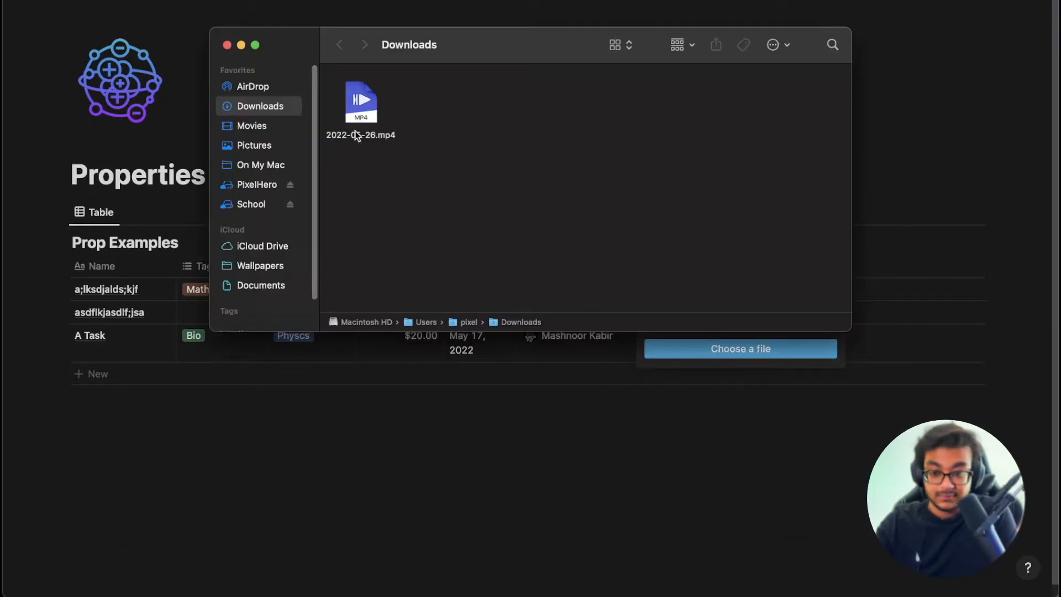
pyautogui.click(259, 145)
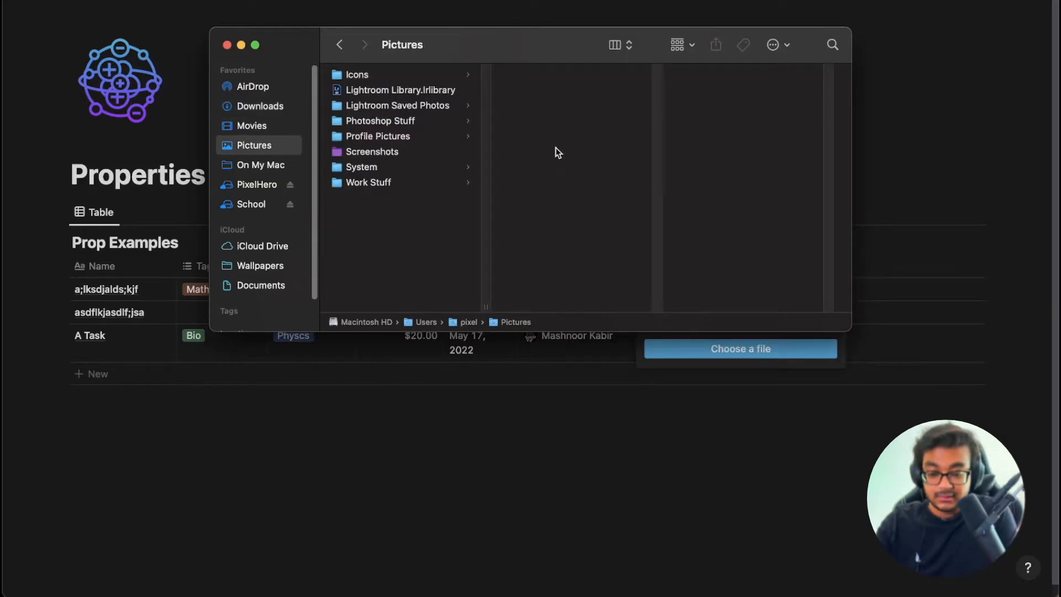
pyautogui.press('super+w')
pyautogui.click(728, 350)
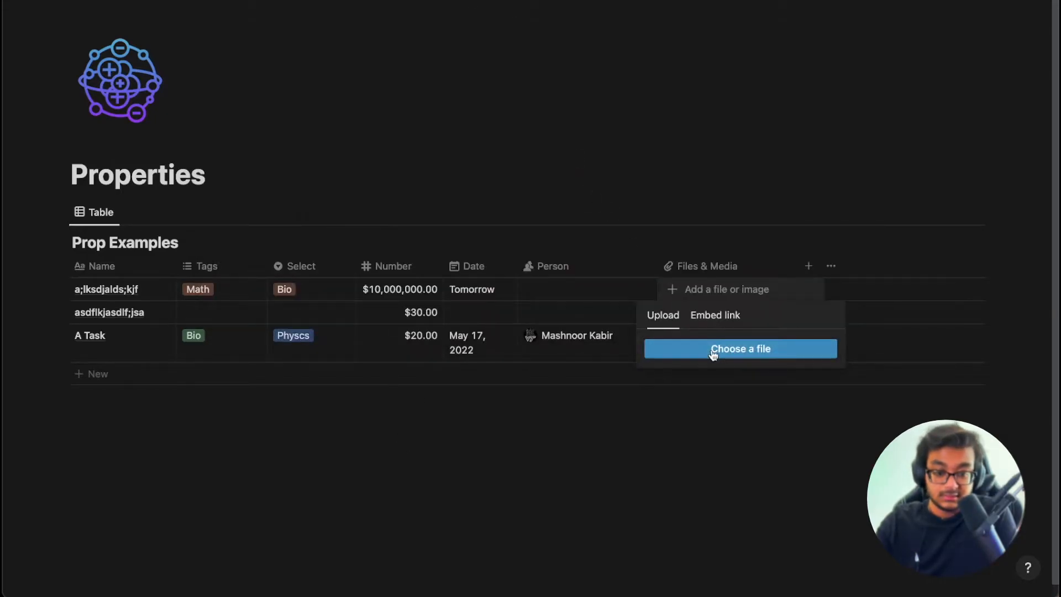
pyautogui.click(418, 170)
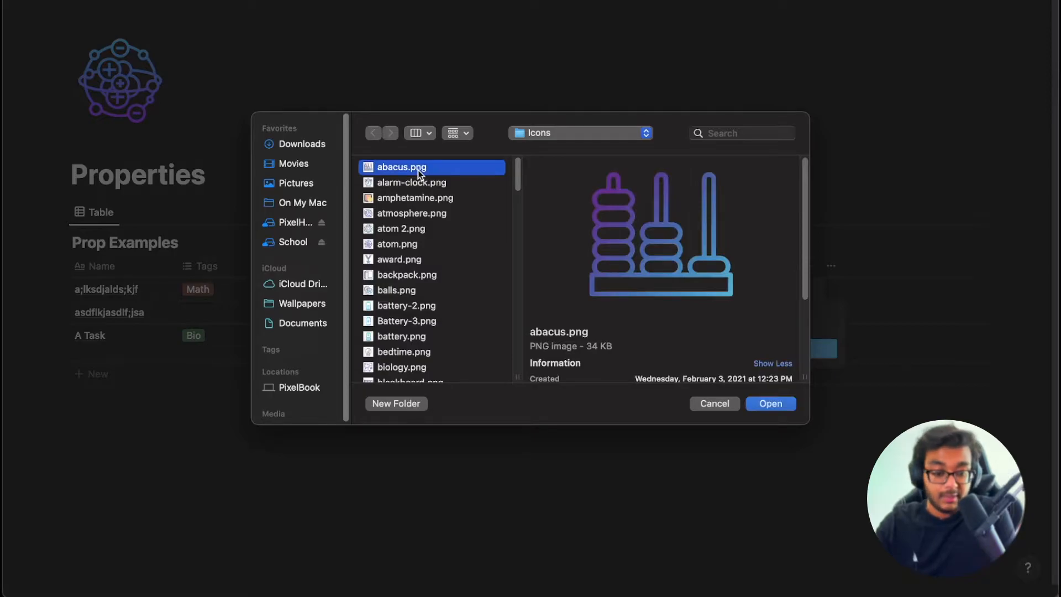
pyautogui.doubleClick(417, 170)
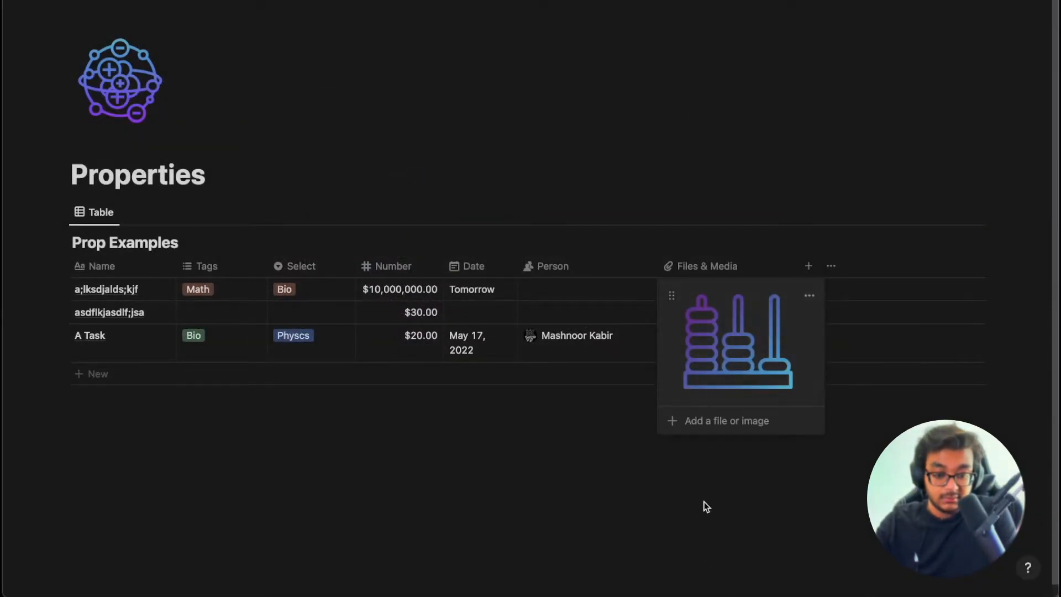
pyautogui.click(704, 487)
# Review the abacus image's options and the add-by-link option, then close the file editor.
pyautogui.click(729, 293)
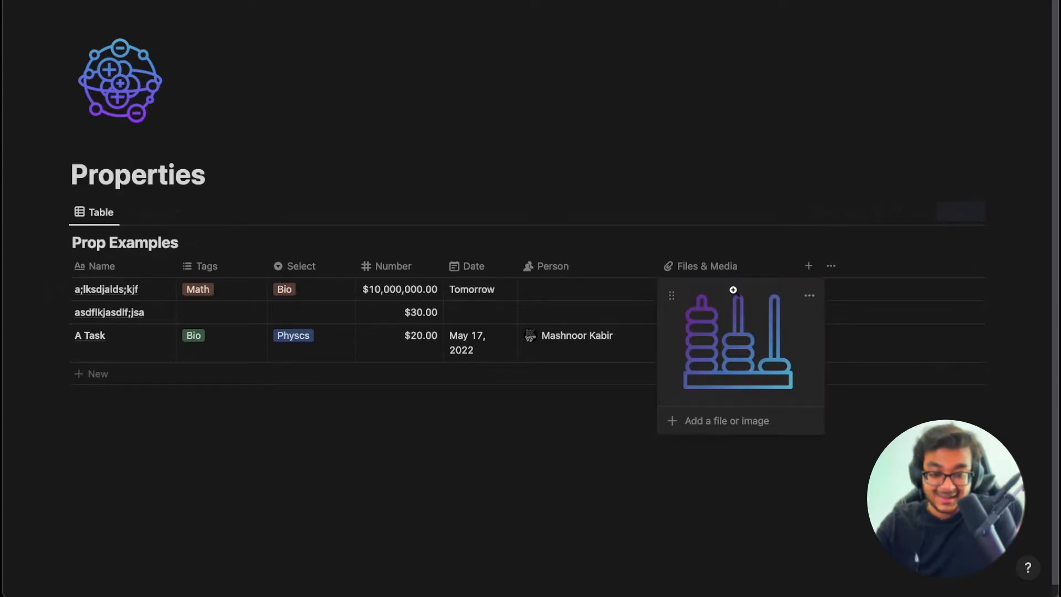
pyautogui.click(810, 297)
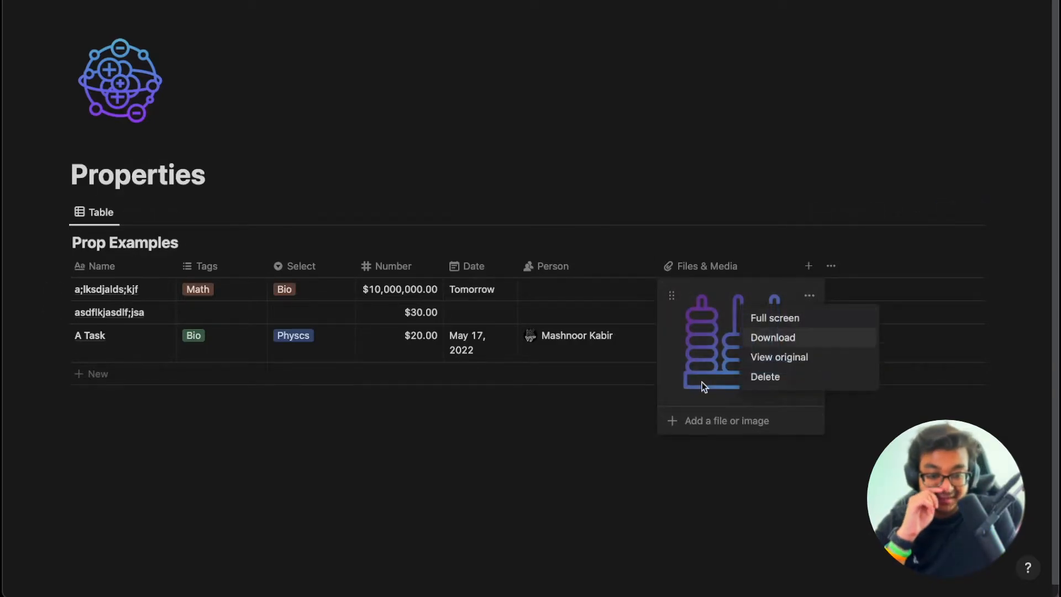
pyautogui.click(737, 464)
pyautogui.click(722, 422)
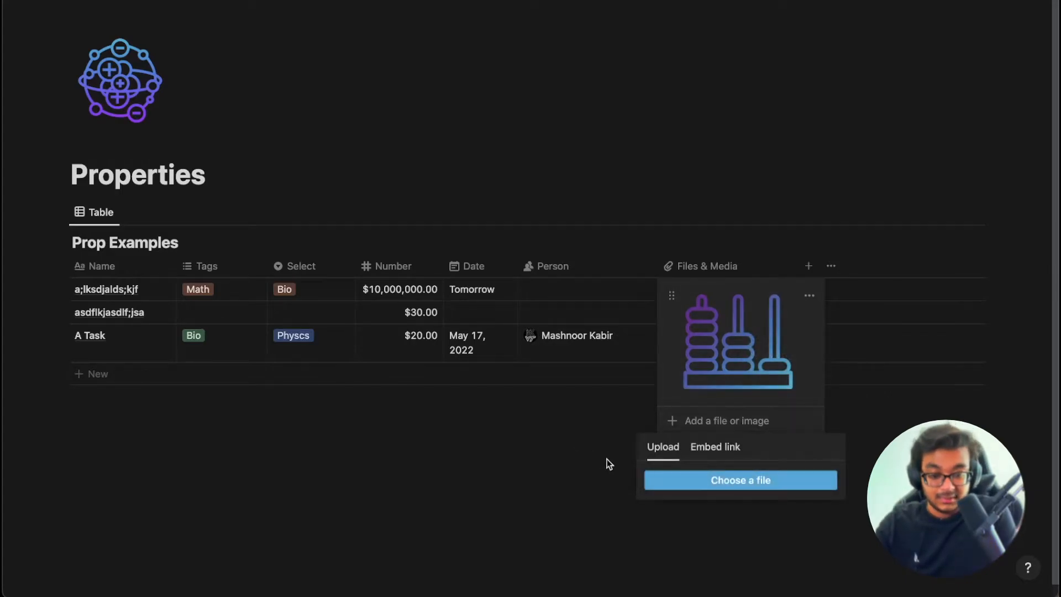
pyautogui.click(716, 446)
pyautogui.click(545, 469)
pyautogui.click(545, 469)
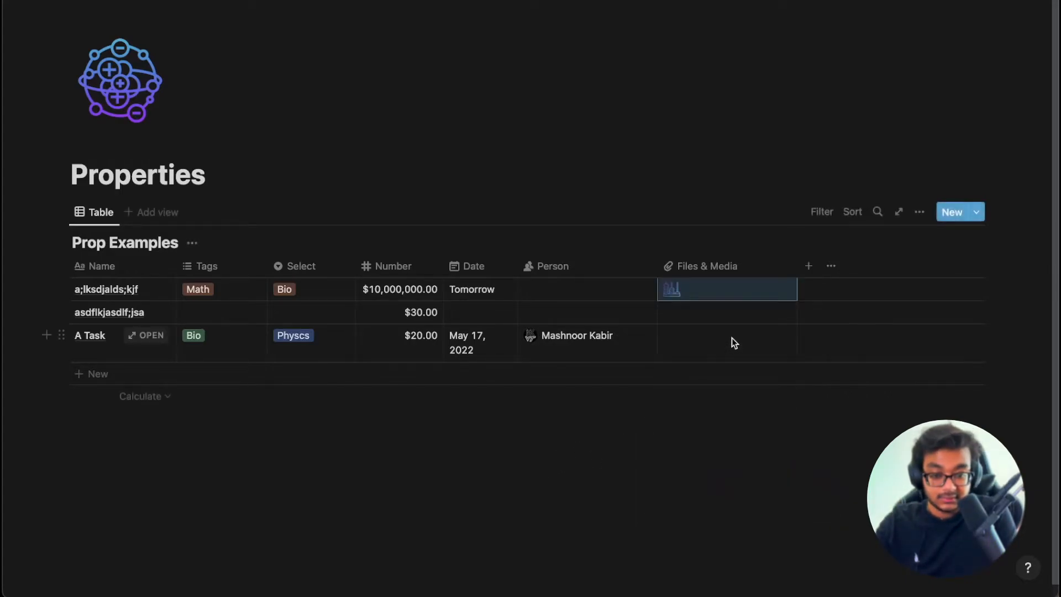
pyautogui.click(702, 311)
# Embed the anchor.fm/seriouslyfunnypodcast link in the second row's Files & Media cell and verify it.
pyautogui.click(717, 338)
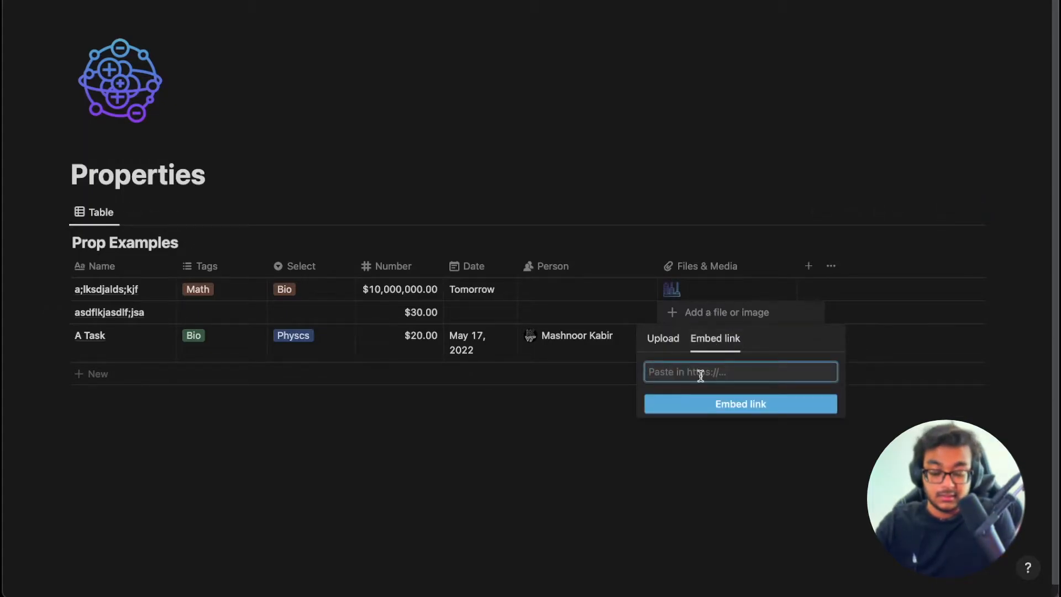
pyautogui.write('anchor.fm/seriouslyfunnypodcast')
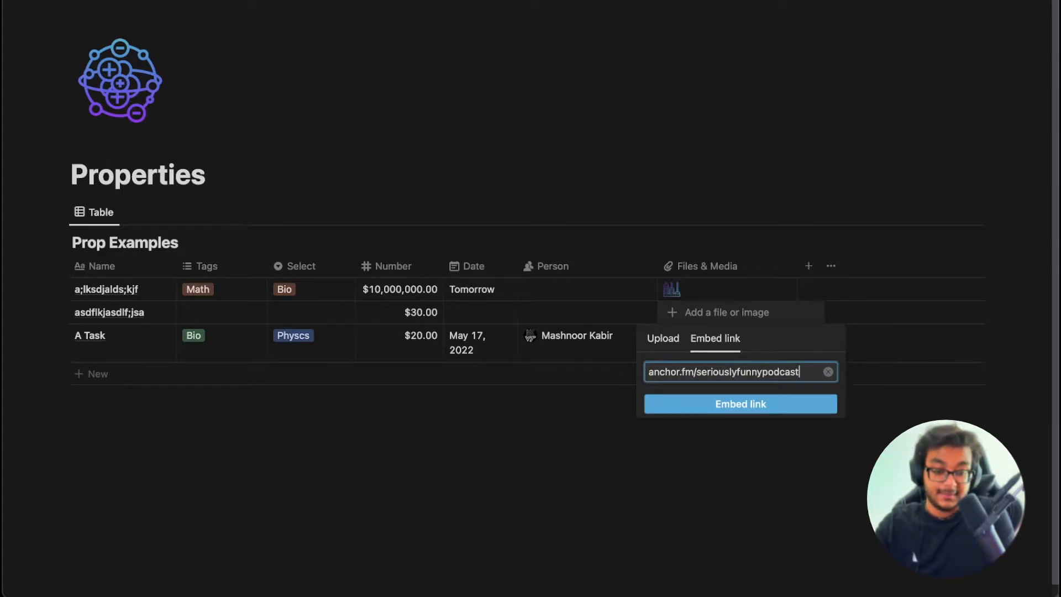
pyautogui.click(714, 408)
pyautogui.press('Escape')
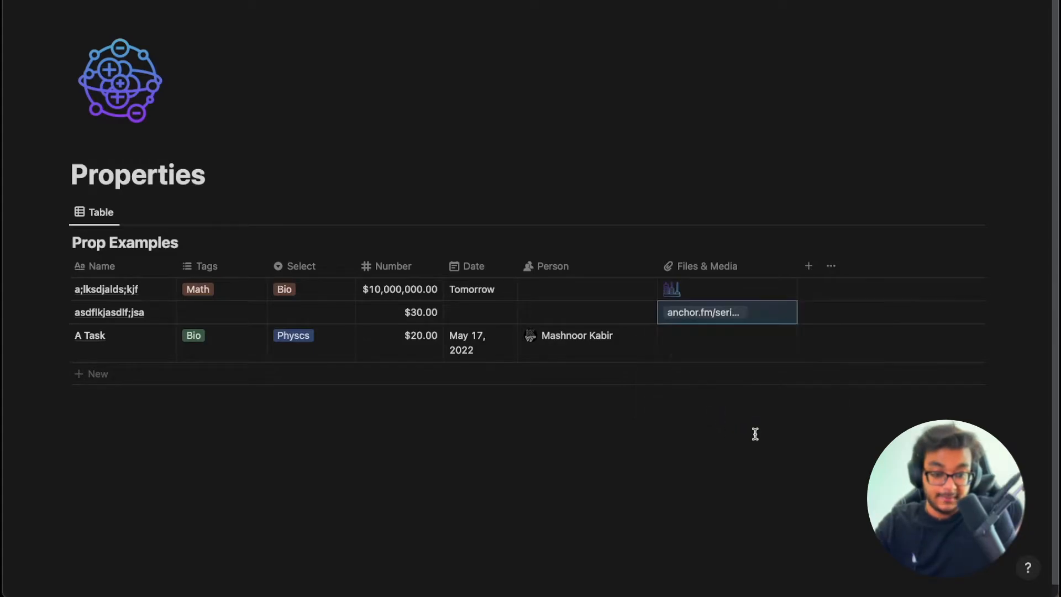
pyautogui.click(722, 316)
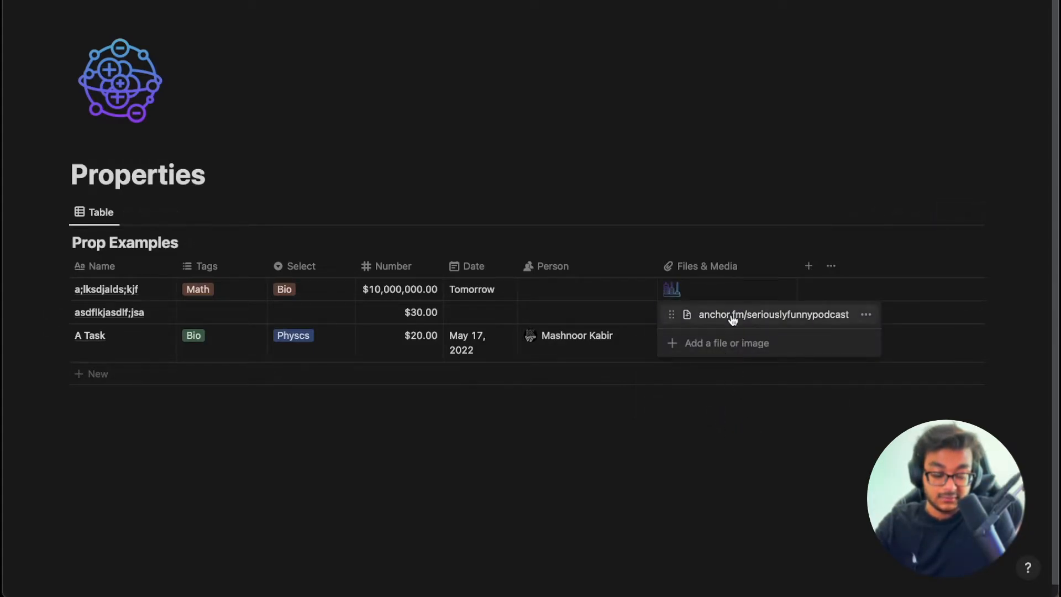
pyautogui.press('Escape')
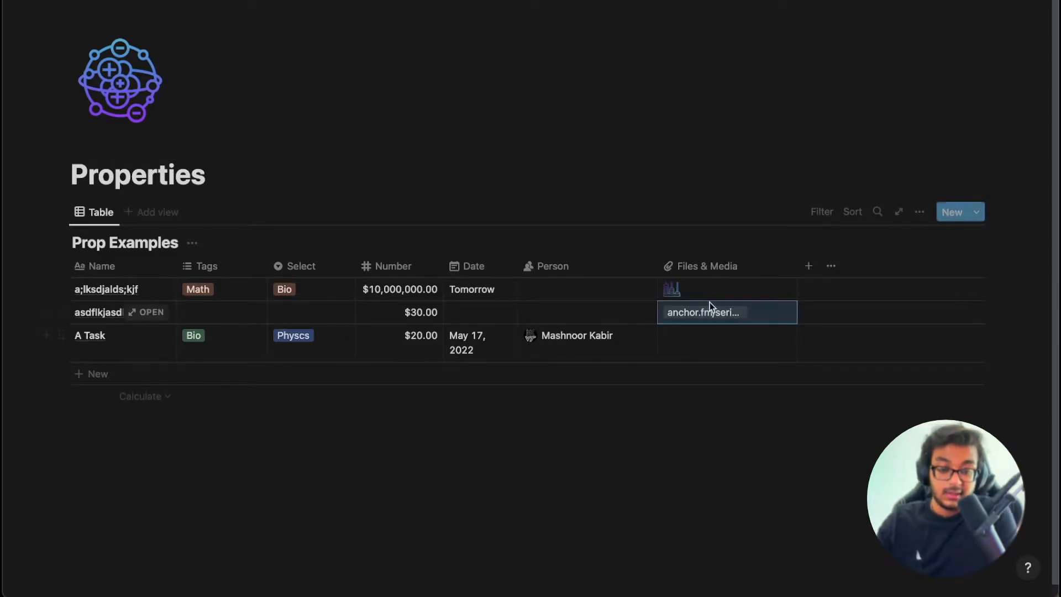
# Add a table column of type URL and rename it to link.
pyautogui.click(807, 265)
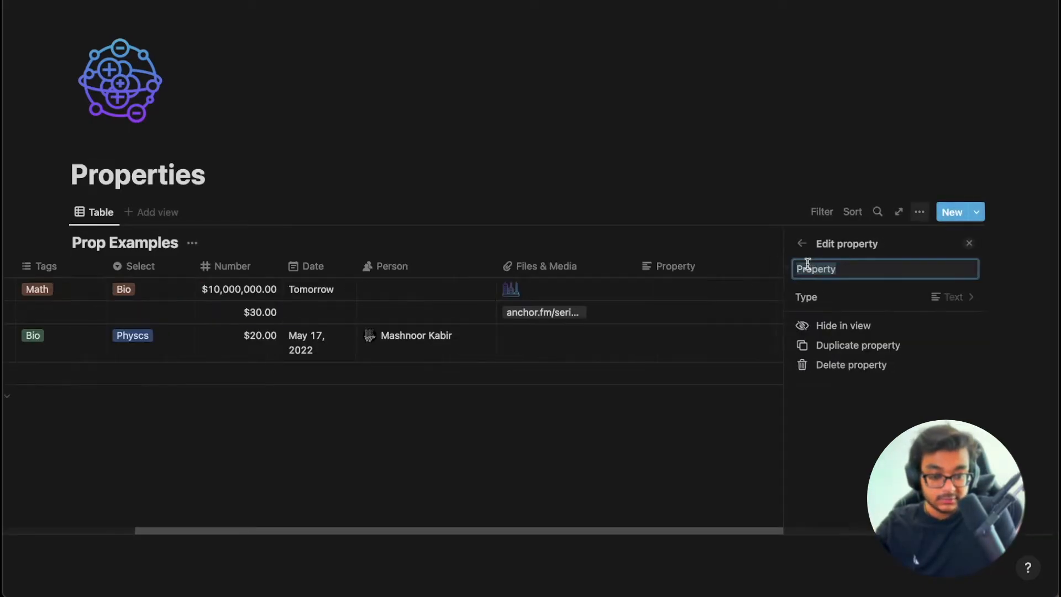
pyautogui.click(852, 299)
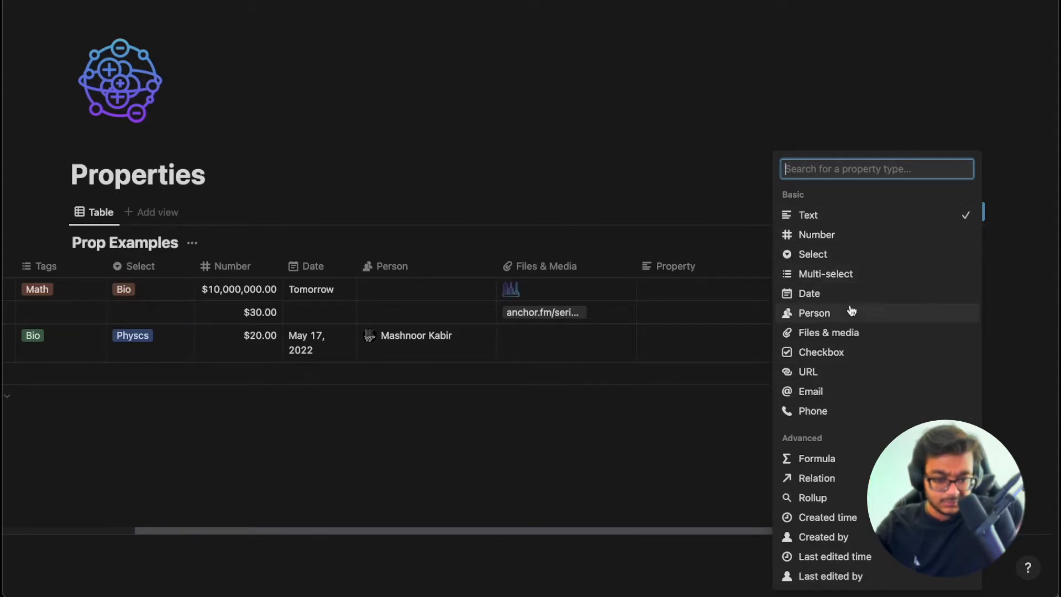
pyautogui.click(827, 380)
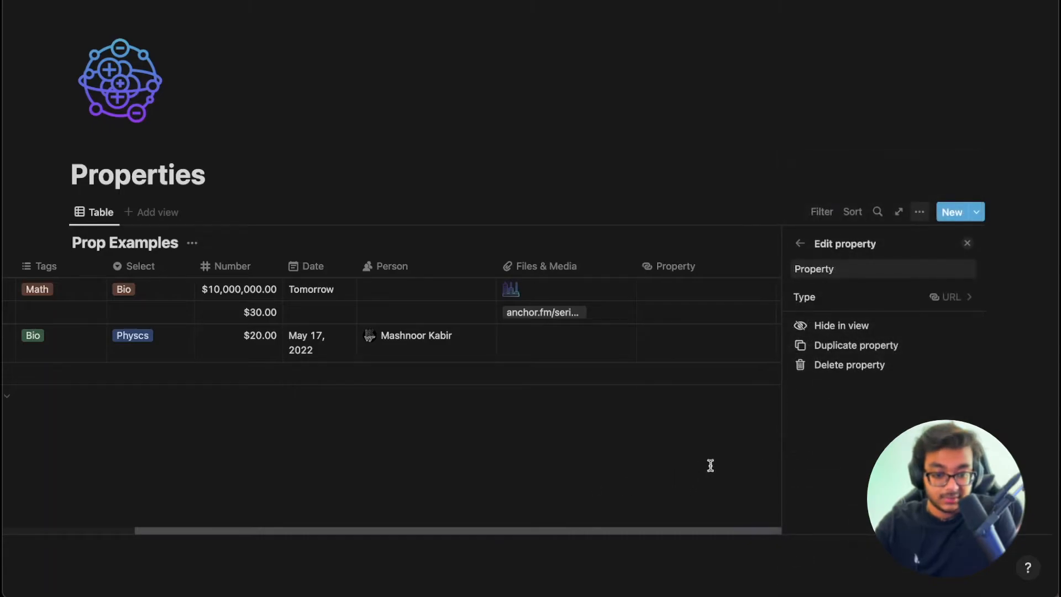
pyautogui.doubleClick(841, 260)
pyautogui.write('In')
pyautogui.write('ink')
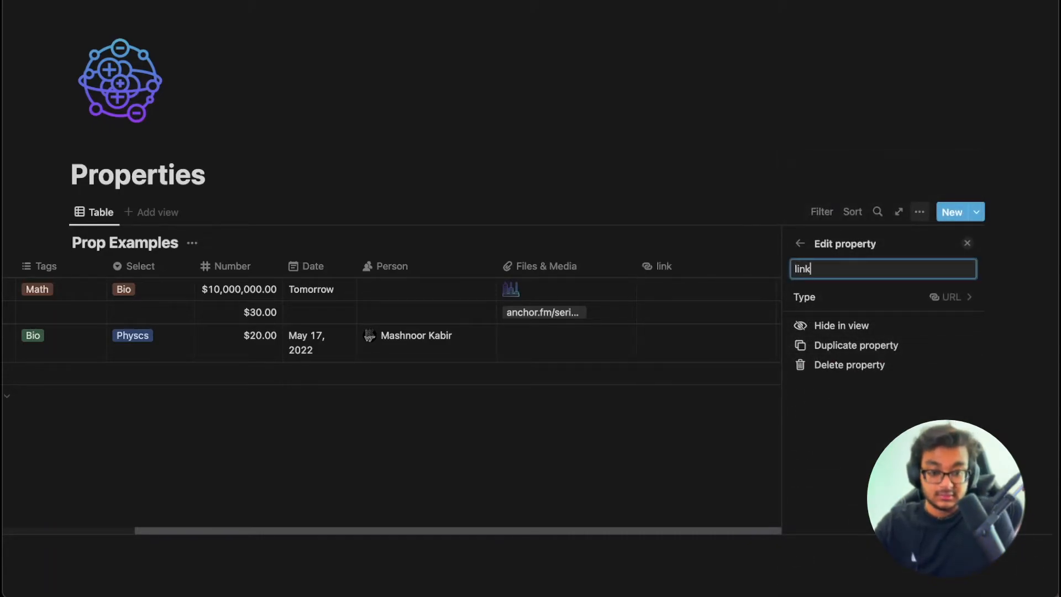
pyautogui.click(688, 280)
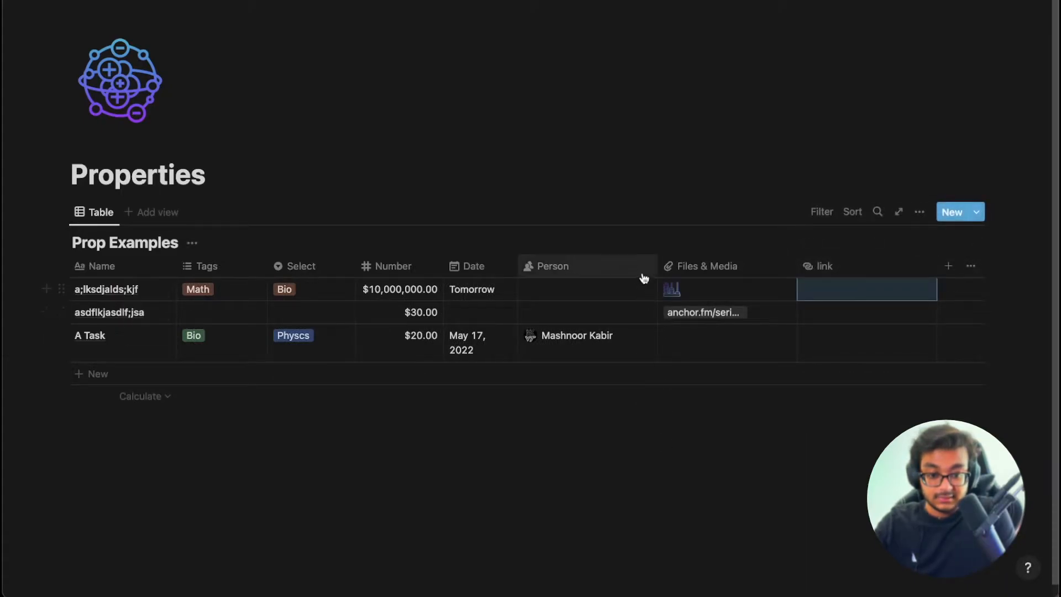
# Put anchor.fm/seriouslyfunnypodcast in the first row's link cell and test that the link opens.
pyautogui.click(836, 293)
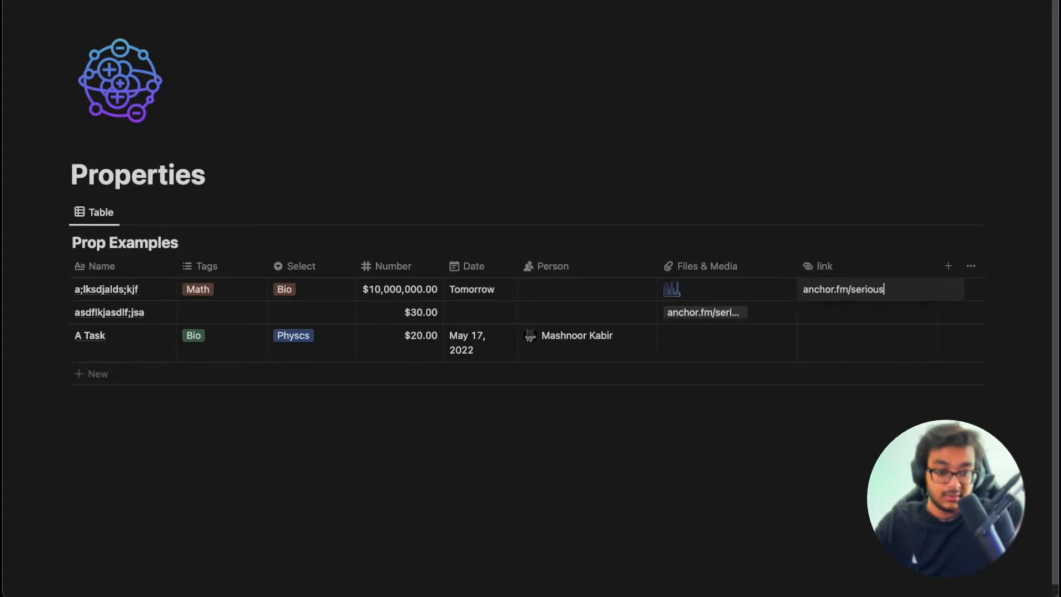
pyautogui.write('podcast')
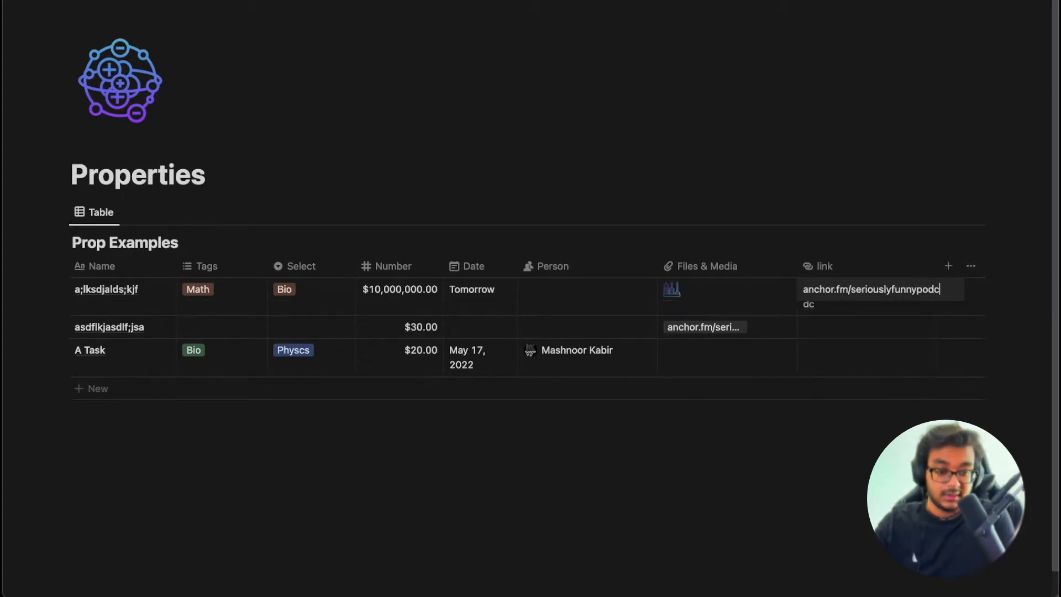
pyautogui.press('Return')
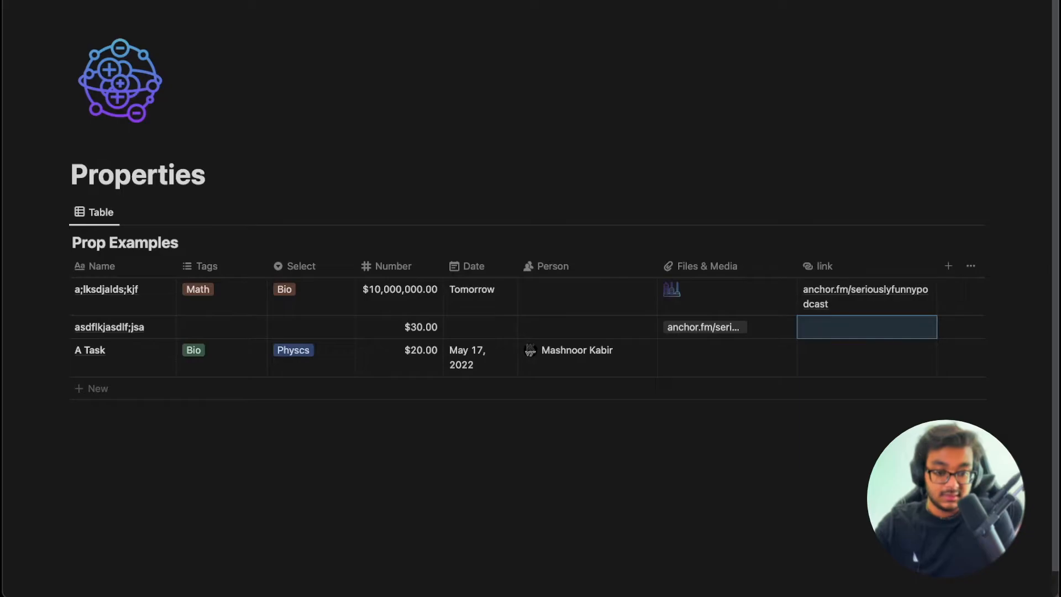
pyautogui.click(834, 294)
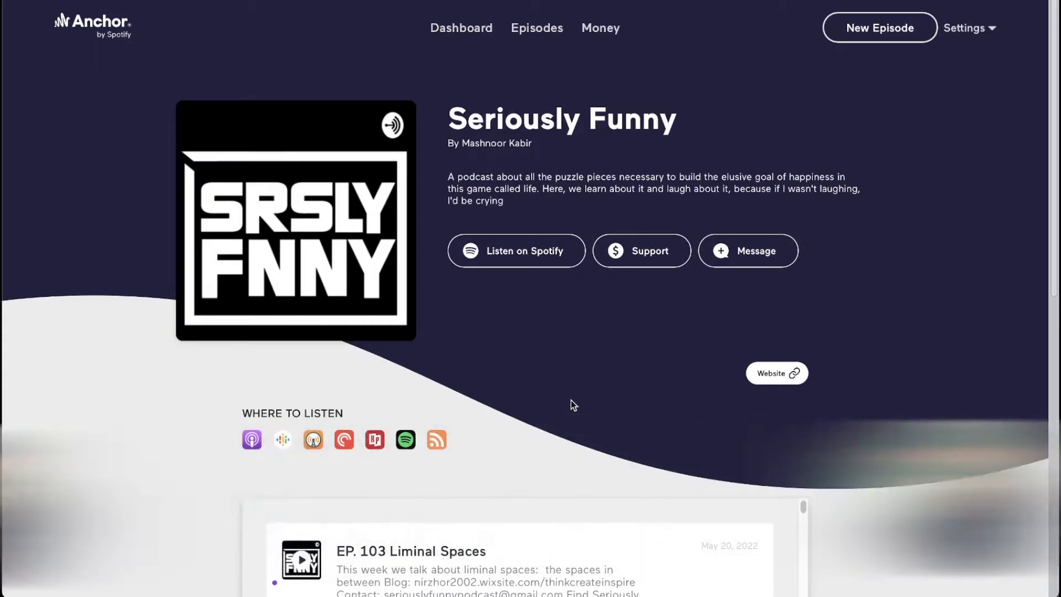
pyautogui.press('super+w')
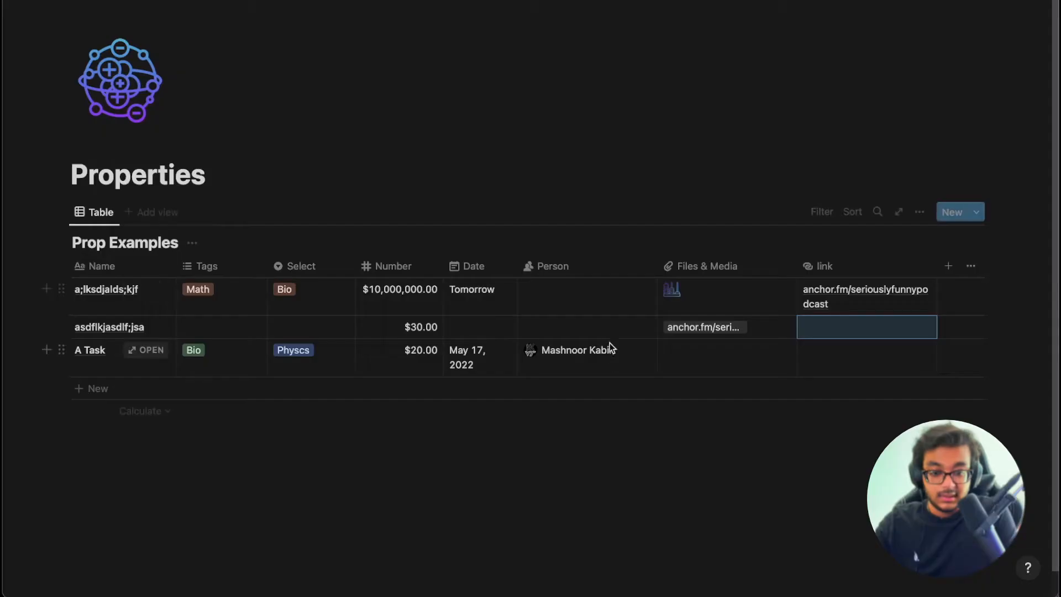
pyautogui.click(926, 289)
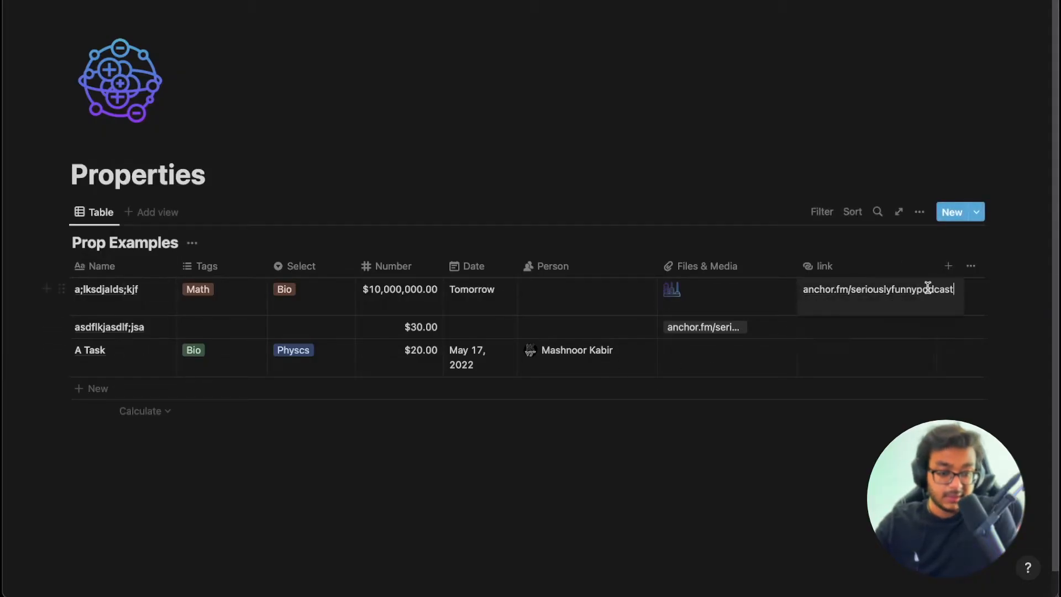
pyautogui.press('Escape')
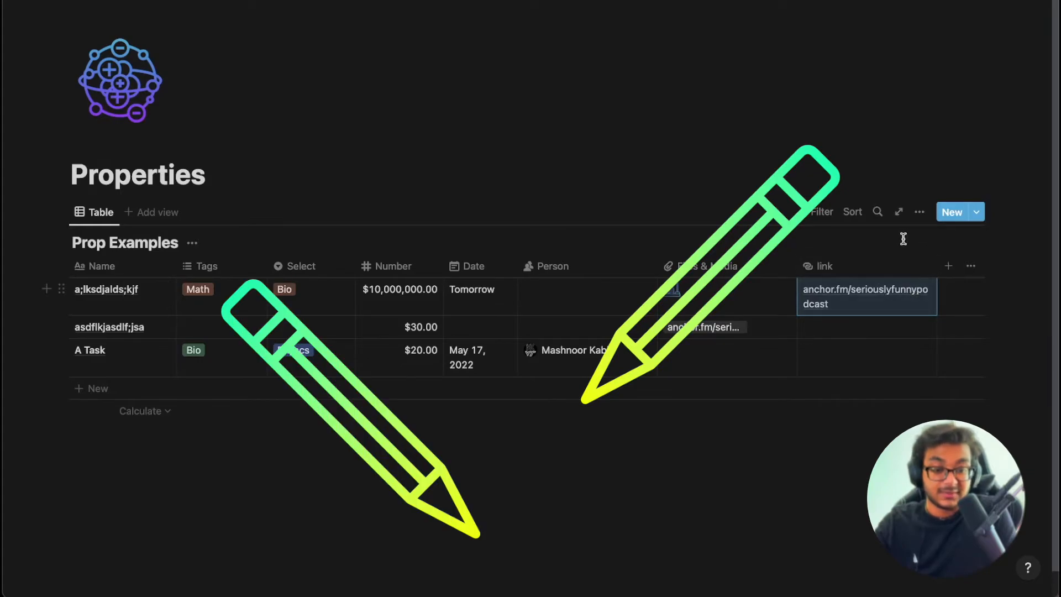
# Narrow the link column and turn off Wrap all columns in the table's Layout settings.
pyautogui.click(919, 212)
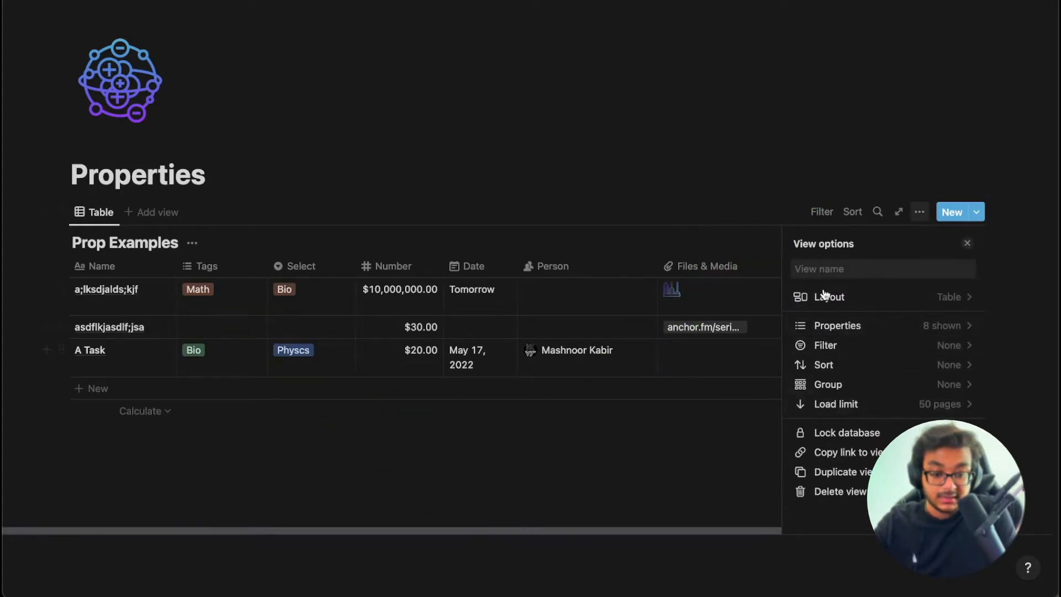
pyautogui.click(690, 464)
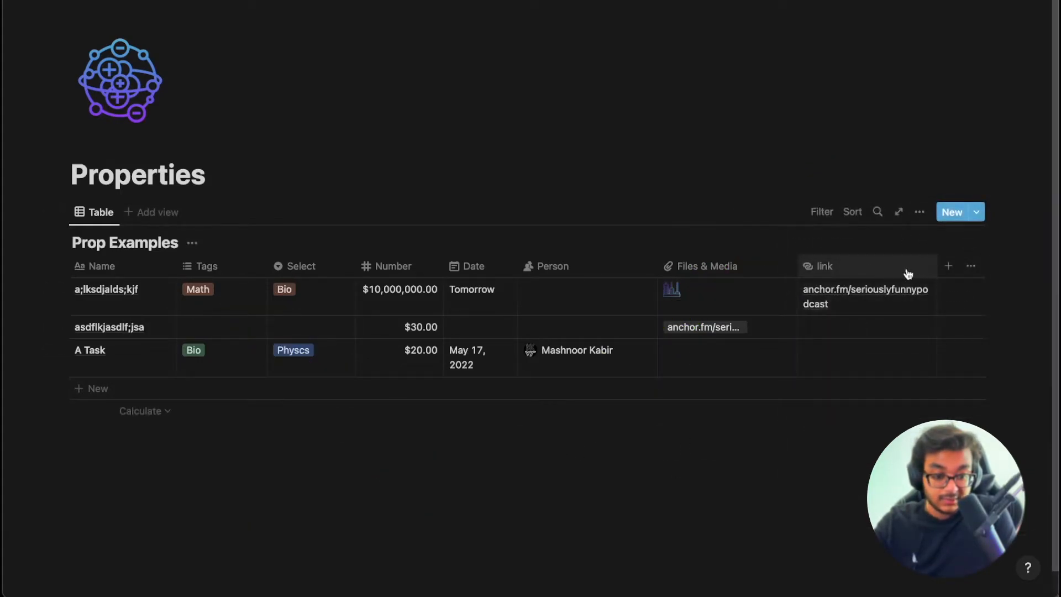
pyautogui.click(920, 211)
pyautogui.click(677, 500)
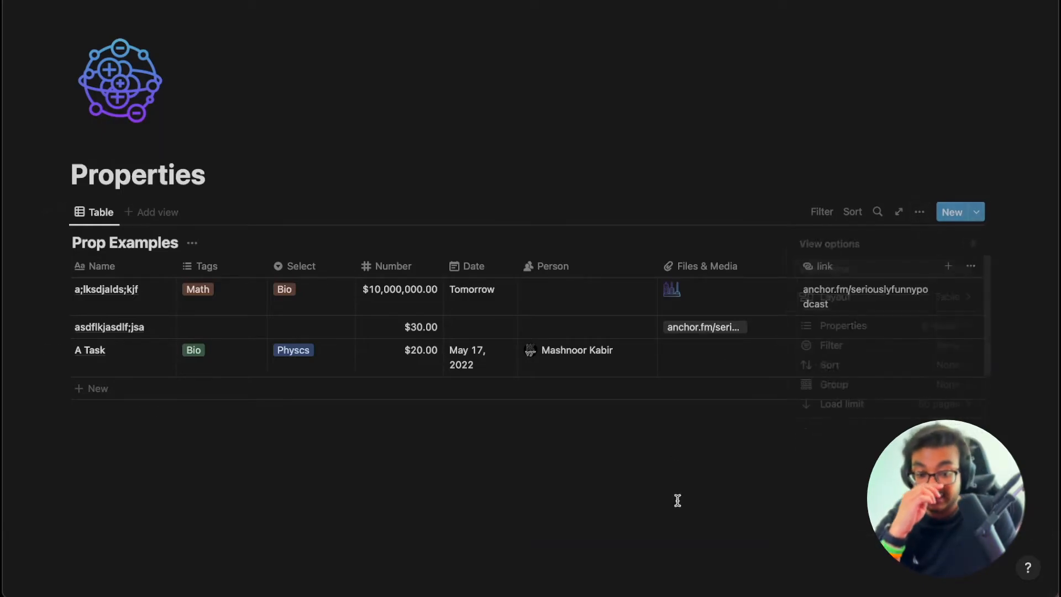
pyautogui.click(920, 213)
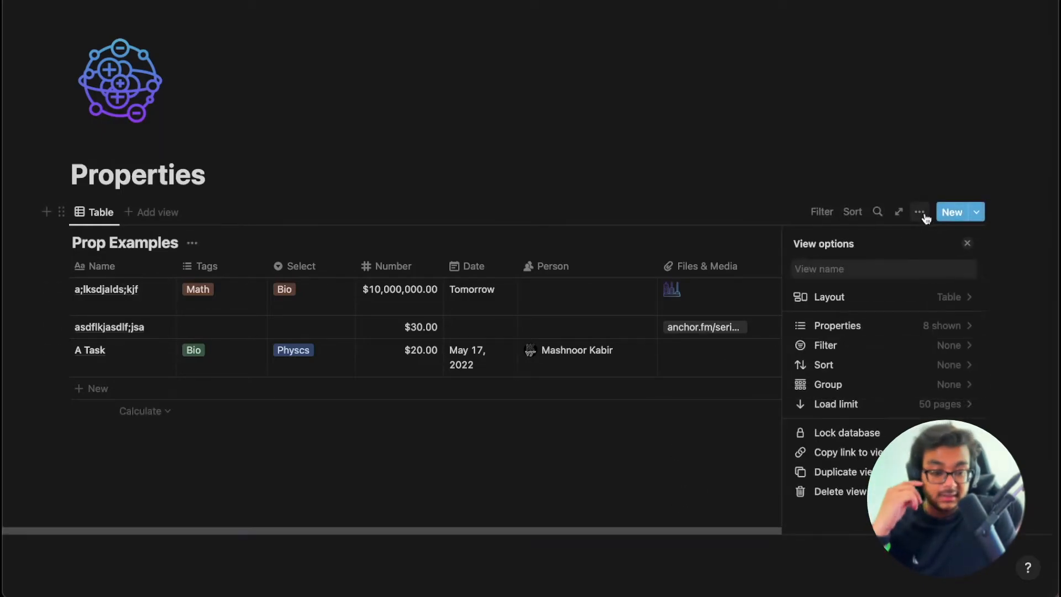
pyautogui.click(646, 464)
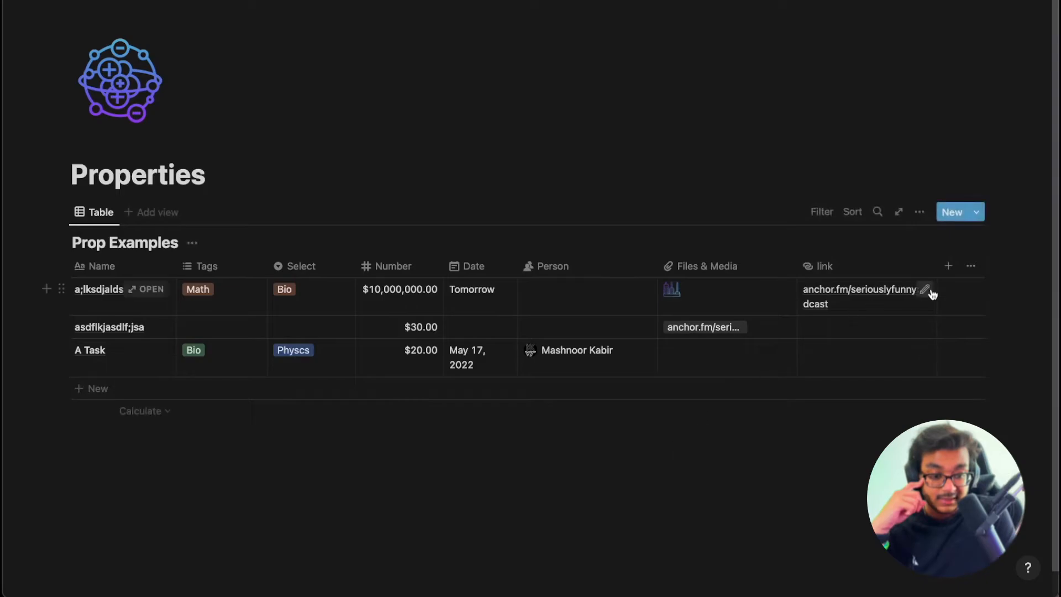
pyautogui.moveTo(938, 265); pyautogui.dragTo(886, 265)
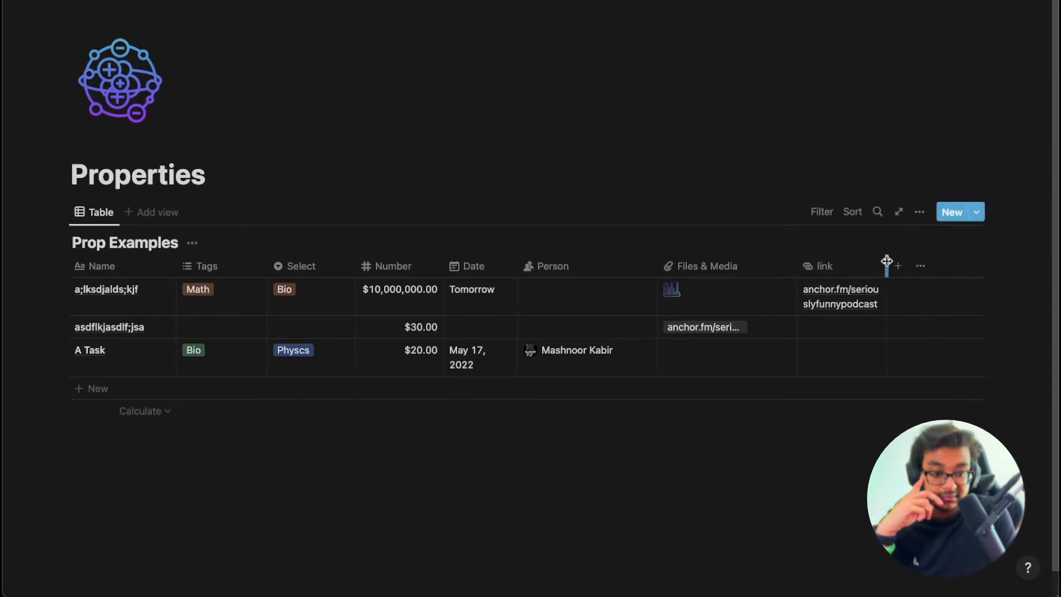
pyautogui.click(919, 212)
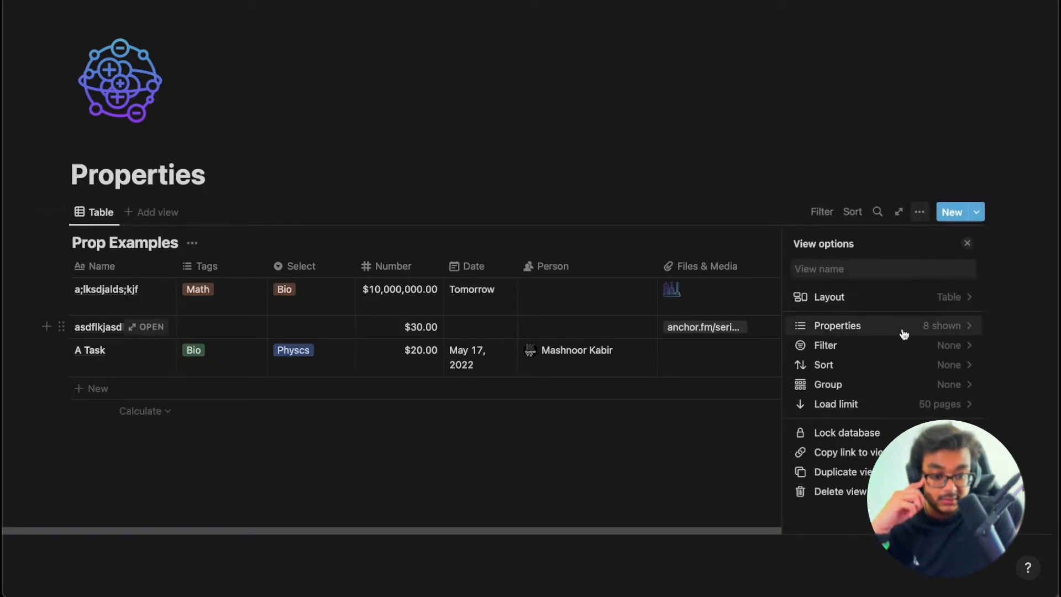
pyautogui.click(936, 301)
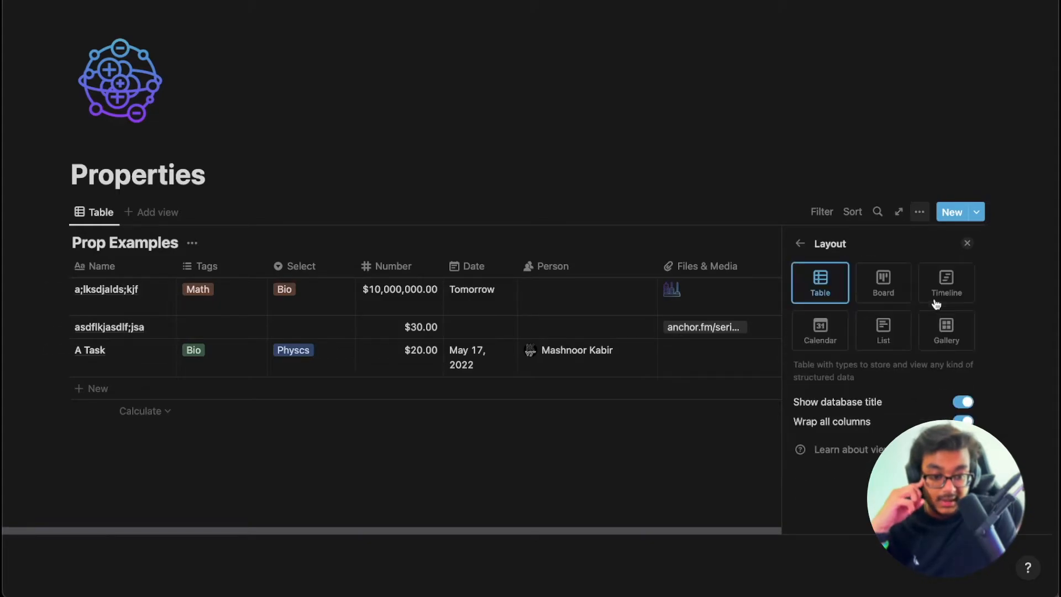
pyautogui.click(963, 421)
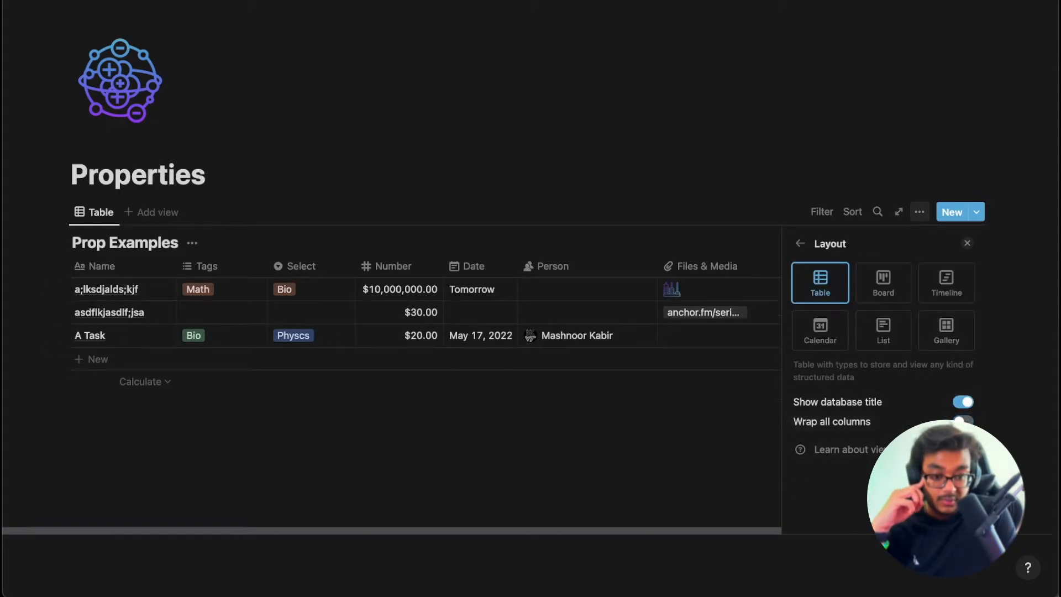
pyautogui.click(655, 457)
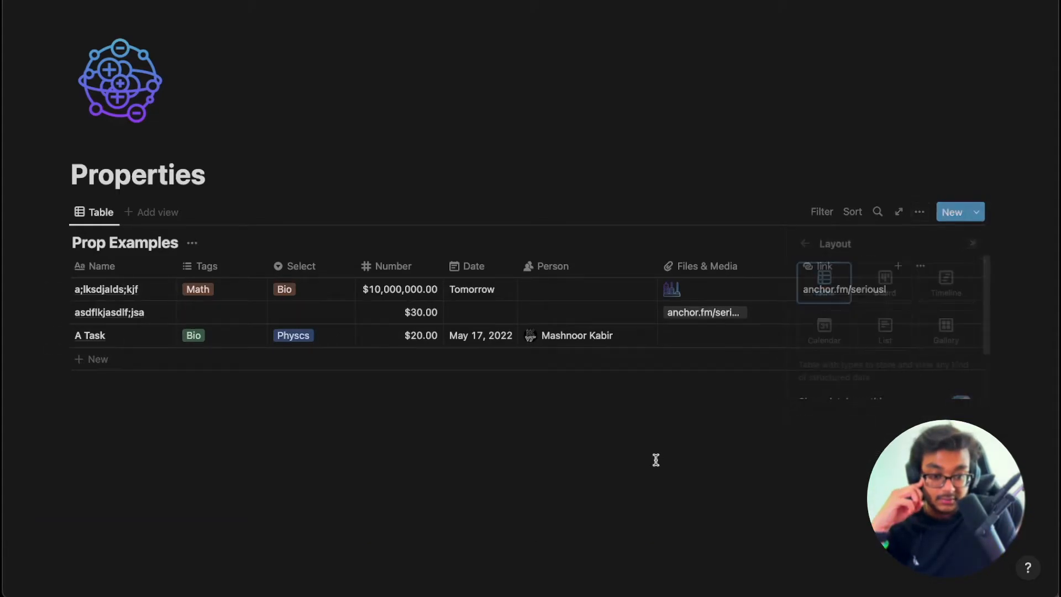
# Turn Wrap all columns back on, then disable Wrap column for the link column only.
pyautogui.rightClick(838, 298)
pyautogui.click(752, 426)
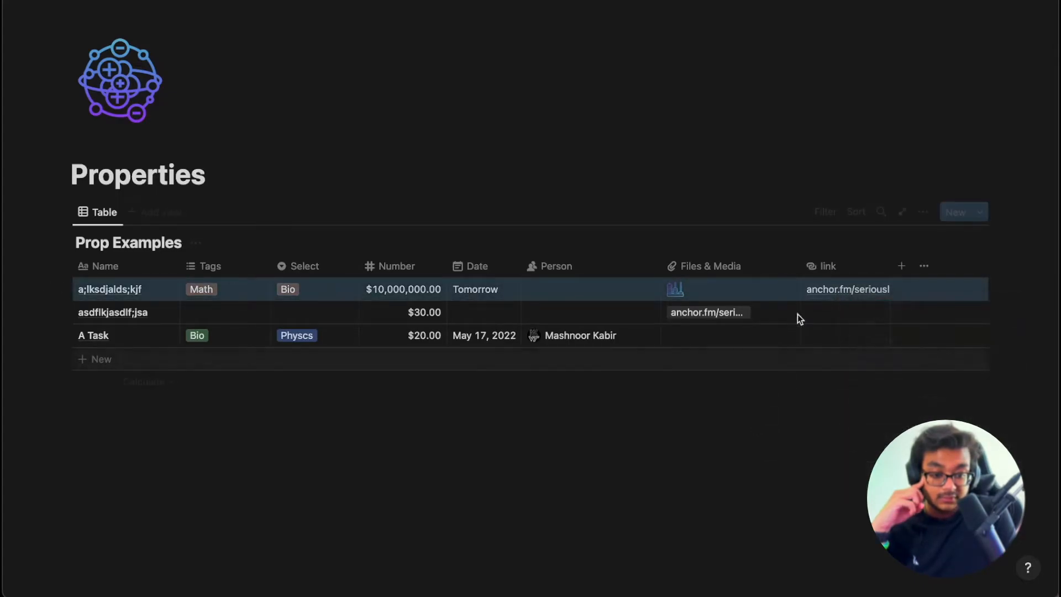
pyautogui.click(923, 212)
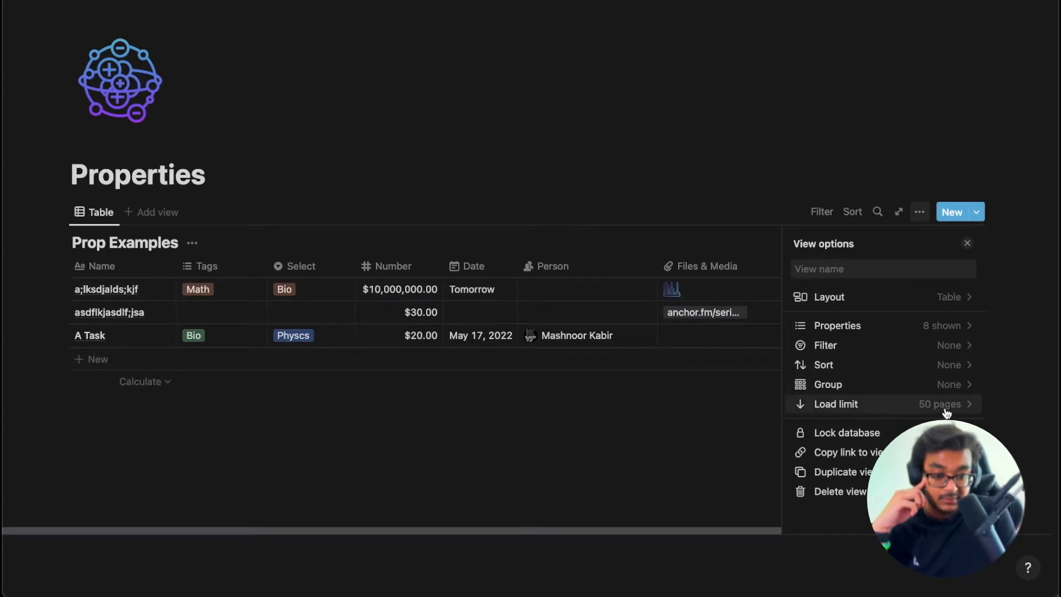
pyautogui.click(938, 297)
pyautogui.click(963, 421)
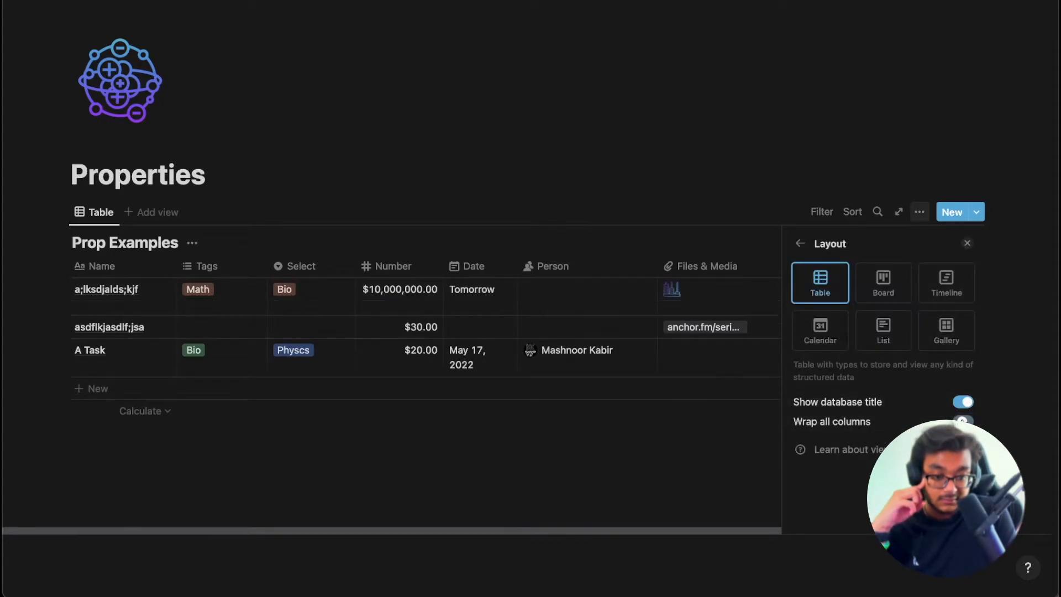
pyautogui.click(706, 453)
pyautogui.click(839, 263)
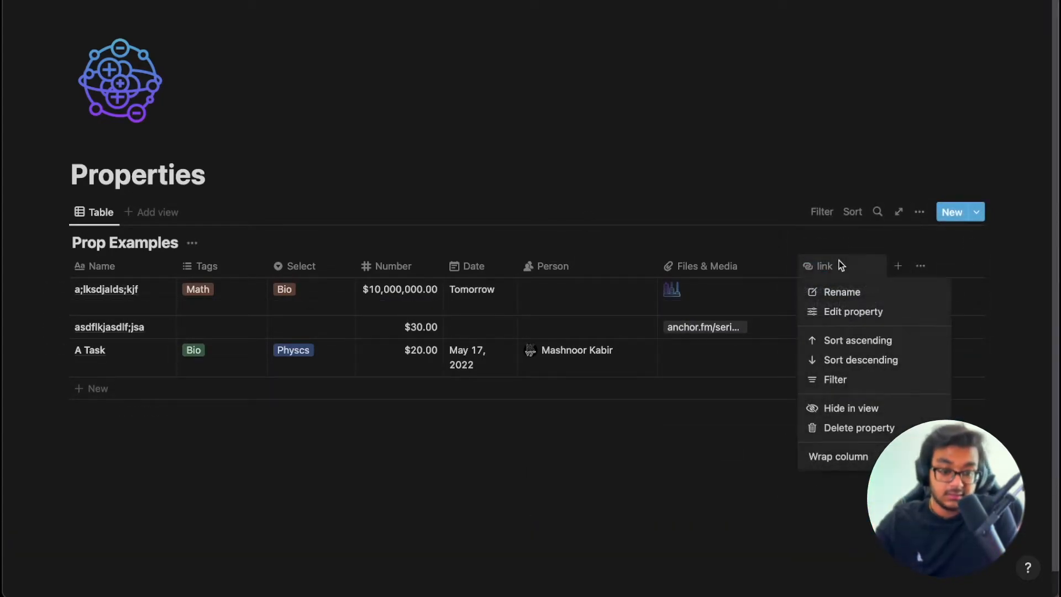
pyautogui.click(838, 457)
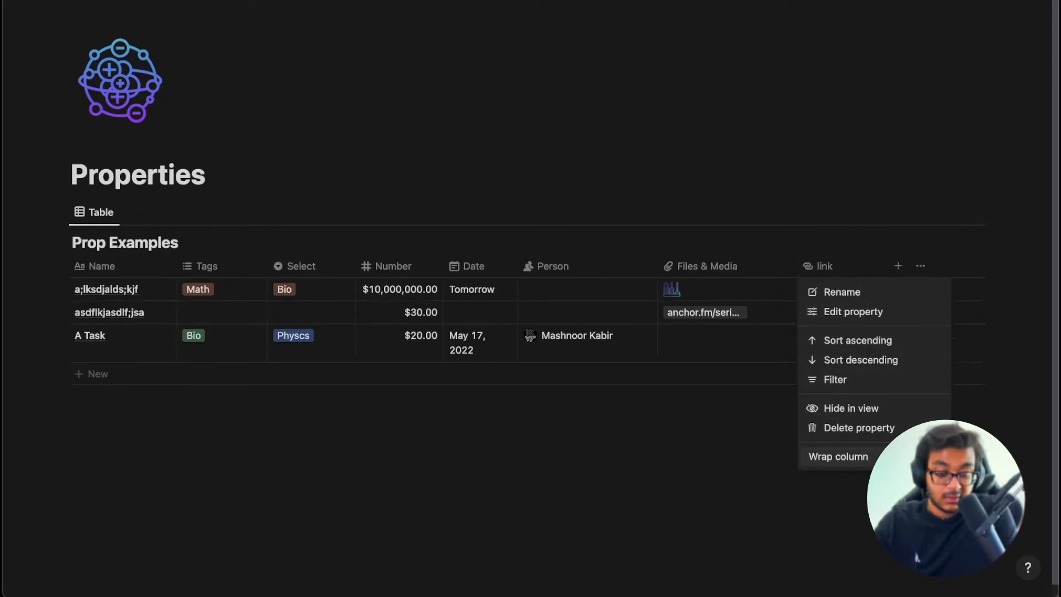
# Look over the property types in the Checkbox column's Edit property panel, then close it.
pyautogui.click(761, 492)
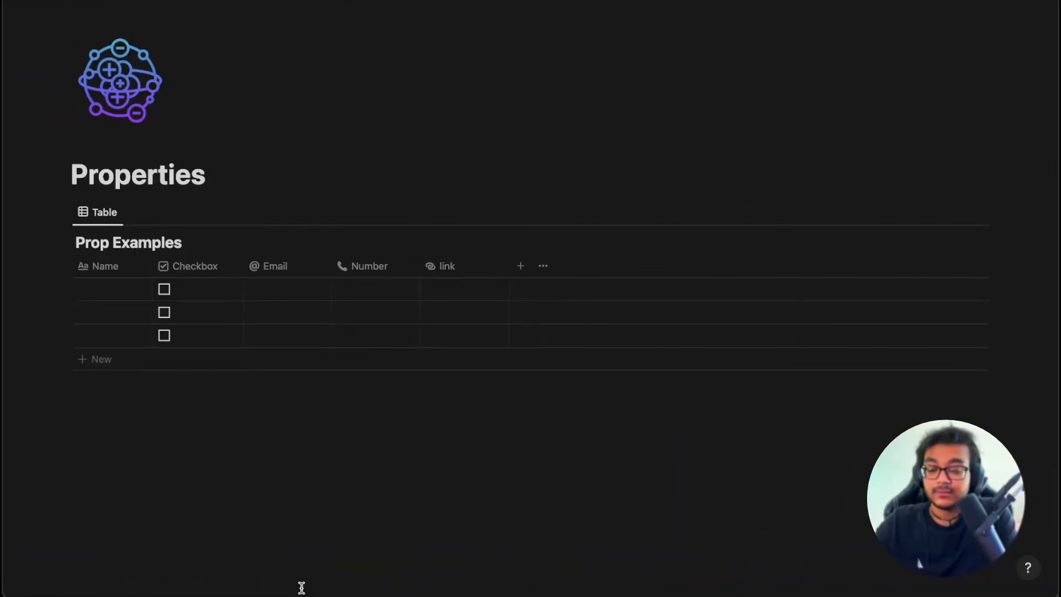
pyautogui.click(194, 266)
pyautogui.click(227, 313)
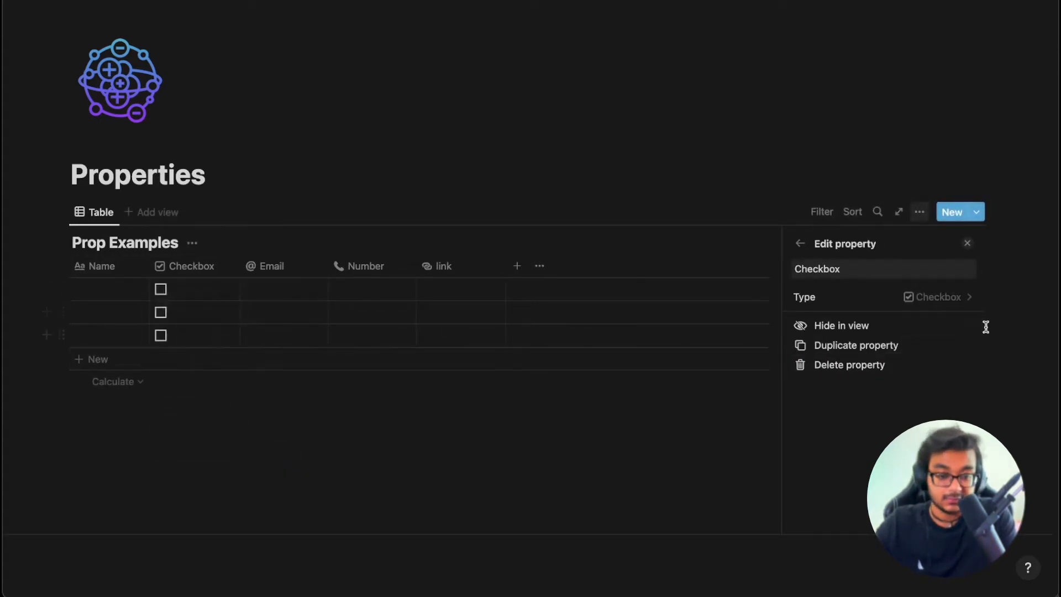
pyautogui.click(959, 296)
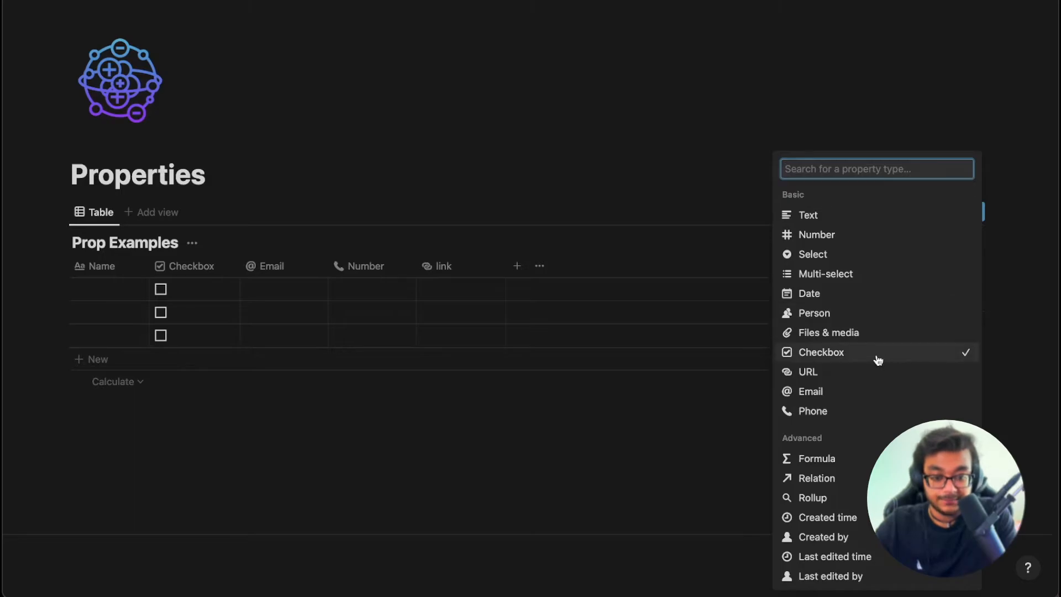
pyautogui.click(396, 503)
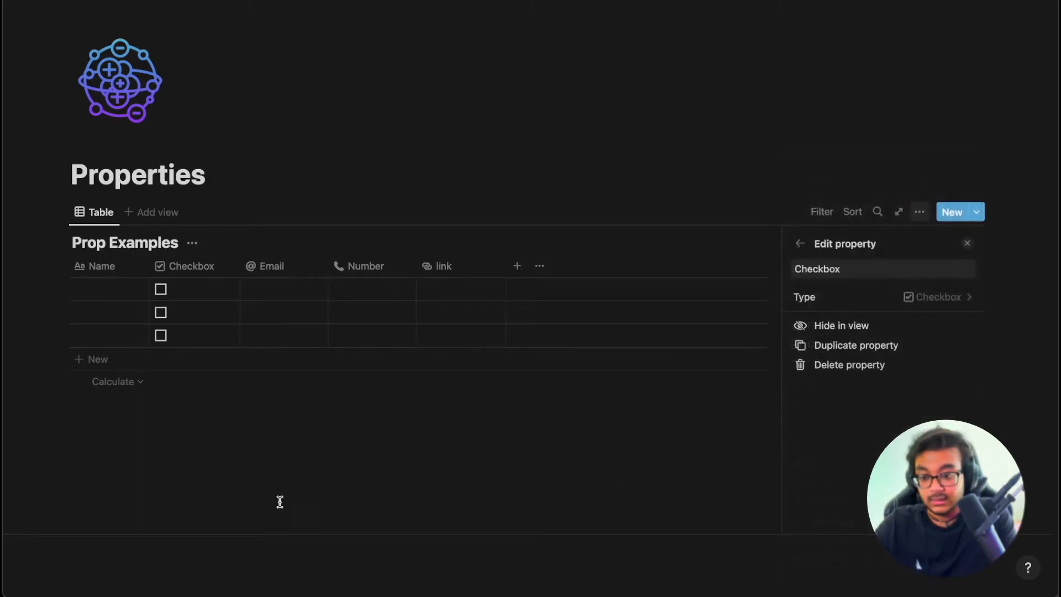
pyautogui.click(267, 290)
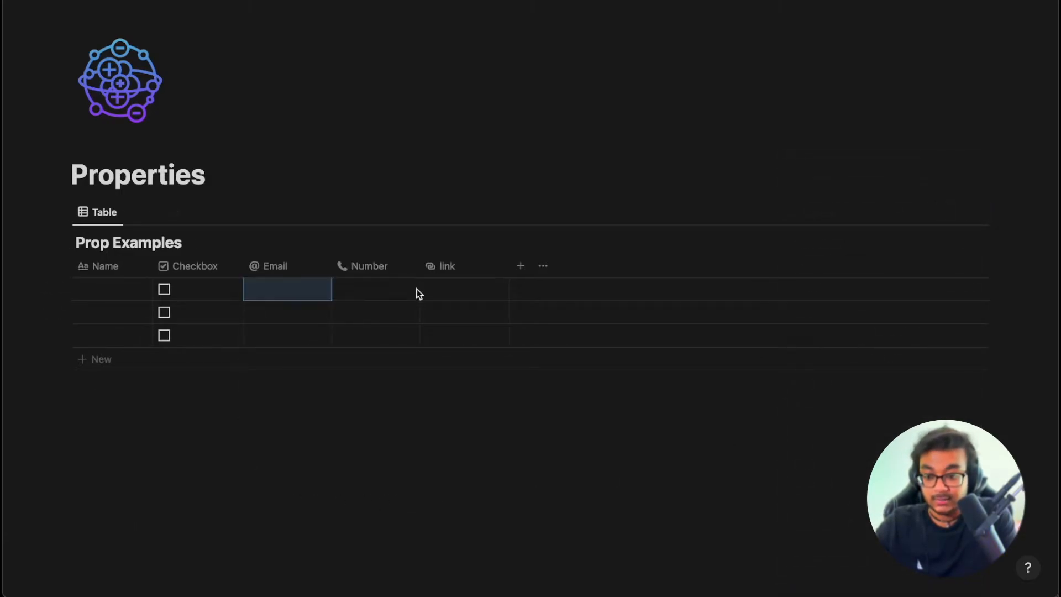
# Enter a sample e-mail address in row 1's Email cell and a sample phone number in its phone-type Number cell.
pyautogui.click(365, 300)
pyautogui.click(272, 287)
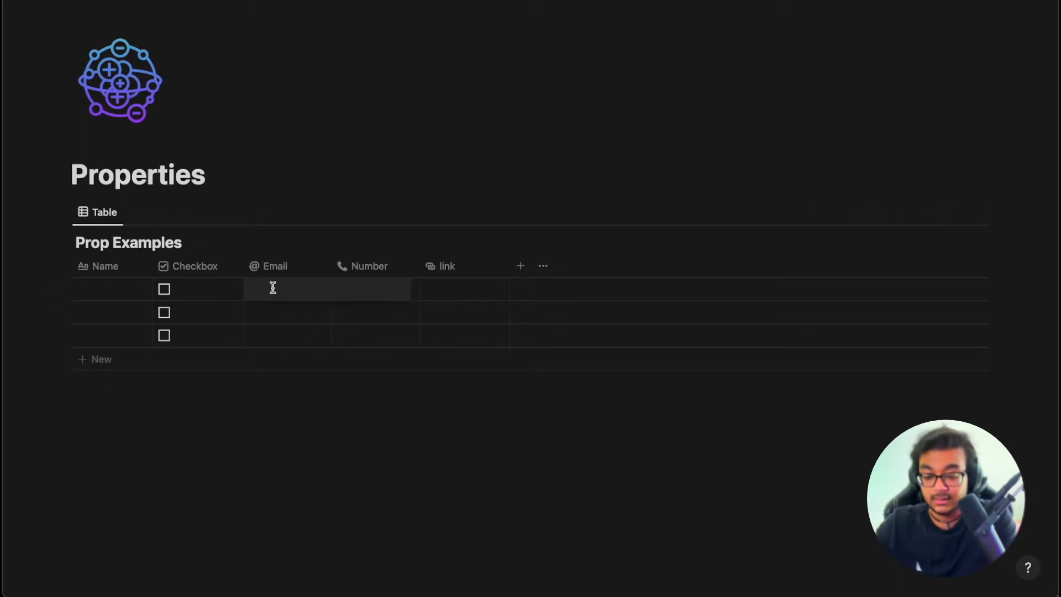
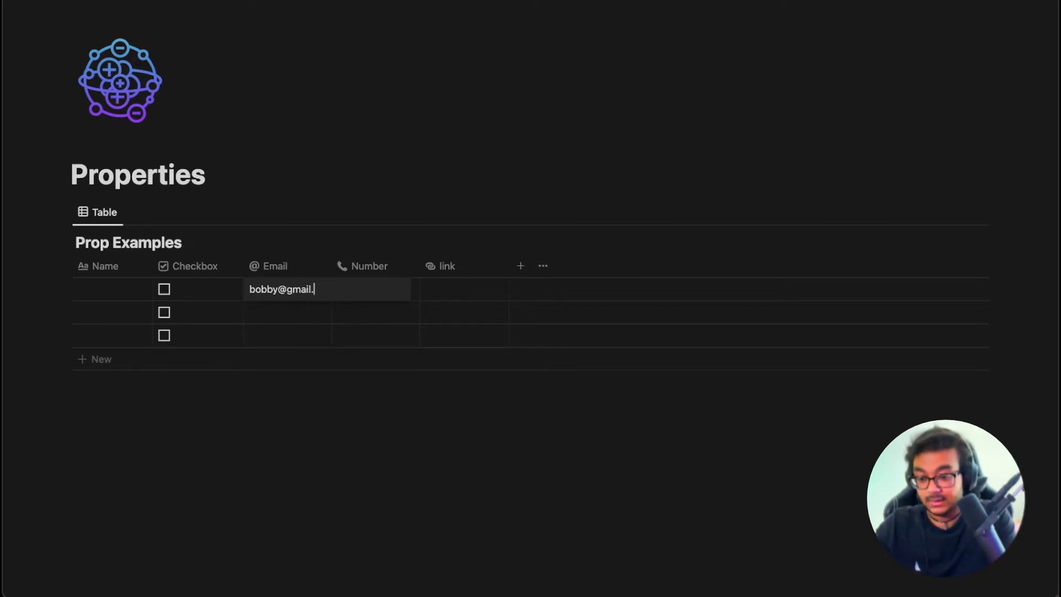
pyautogui.press('Return')
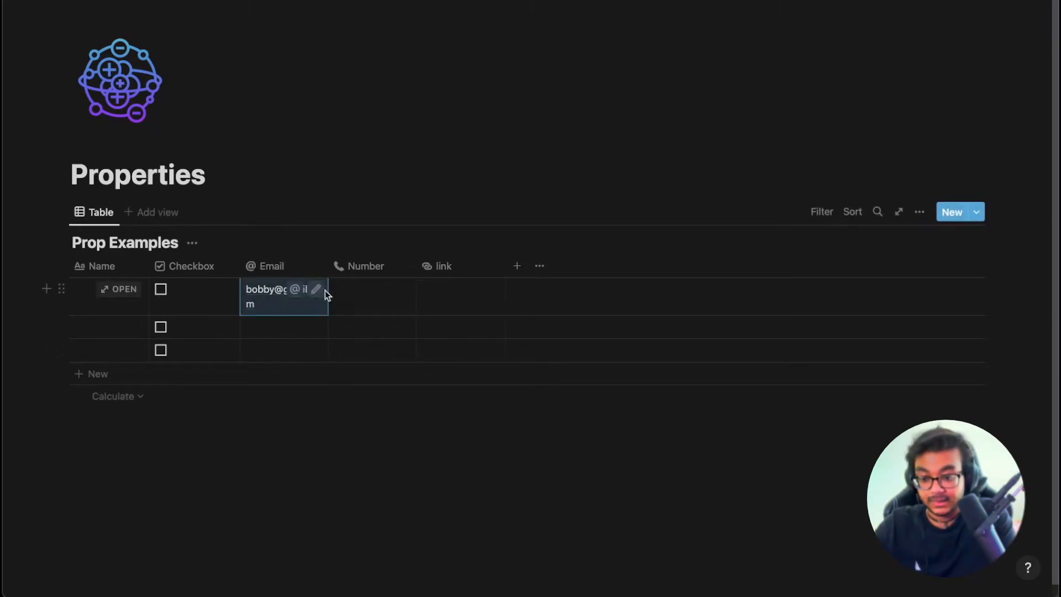
pyautogui.click(350, 292)
pyautogui.write('12')
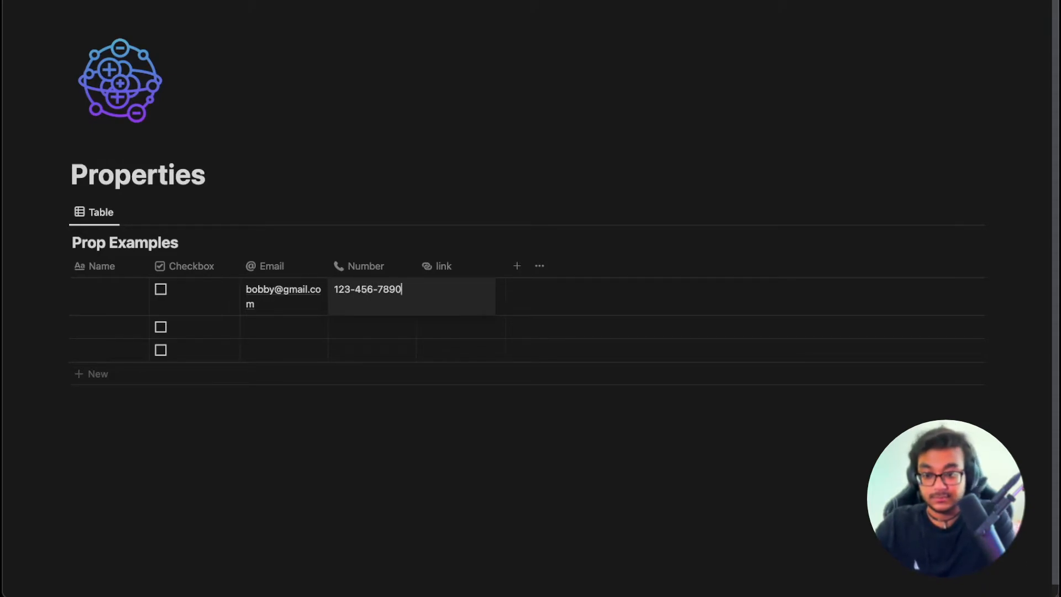
pyautogui.write('3-456-7890')
pyautogui.press('Return')
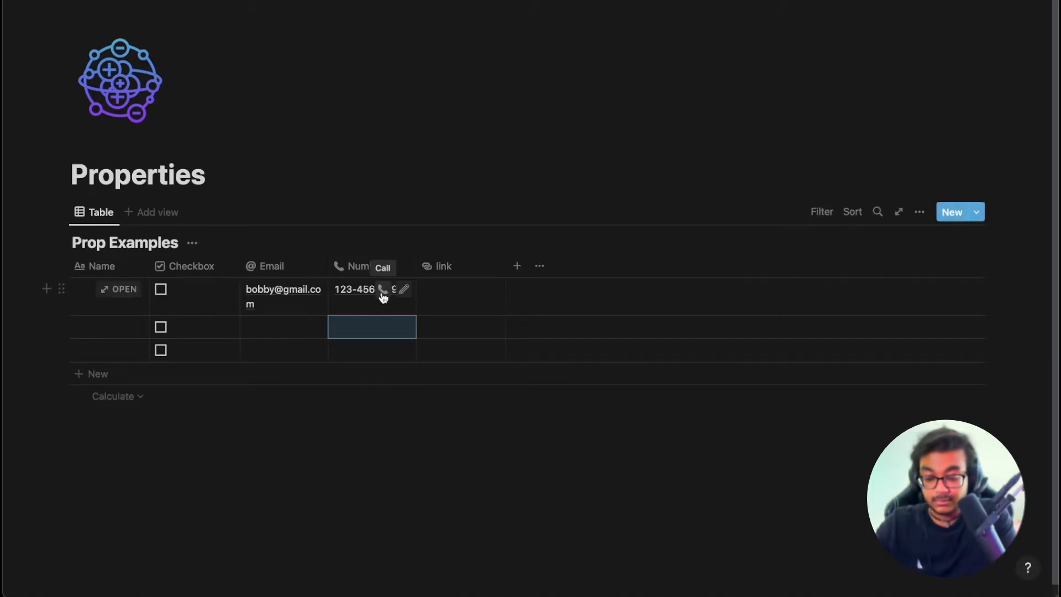
pyautogui.click(346, 289)
pyautogui.press('Escape')
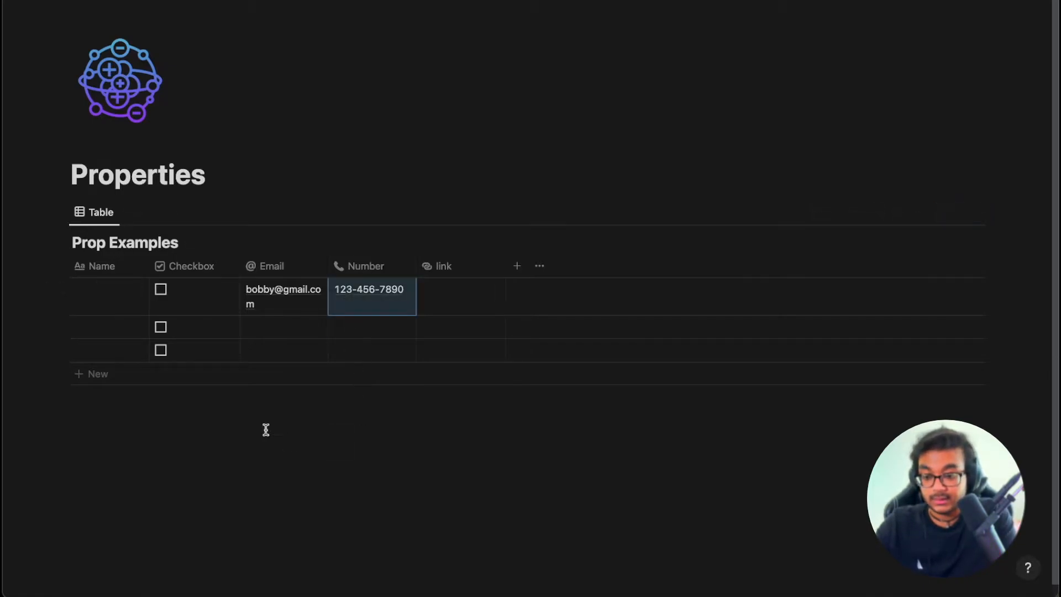
pyautogui.press('Escape')
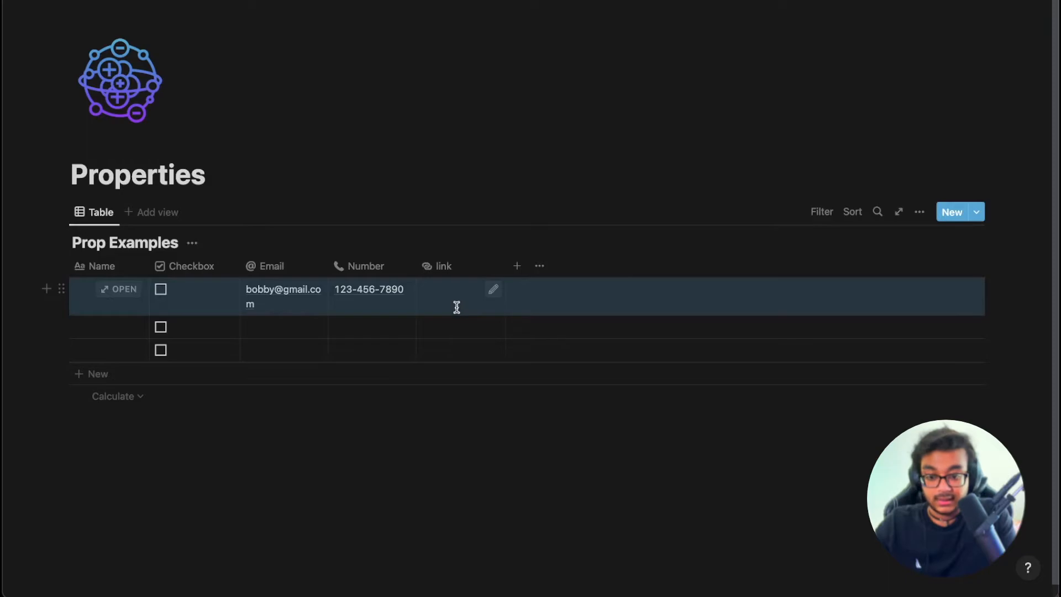
# Tick and untick the row checkboxes, then add a new property column and bring up its type list.
pyautogui.click(446, 272)
pyautogui.click(375, 488)
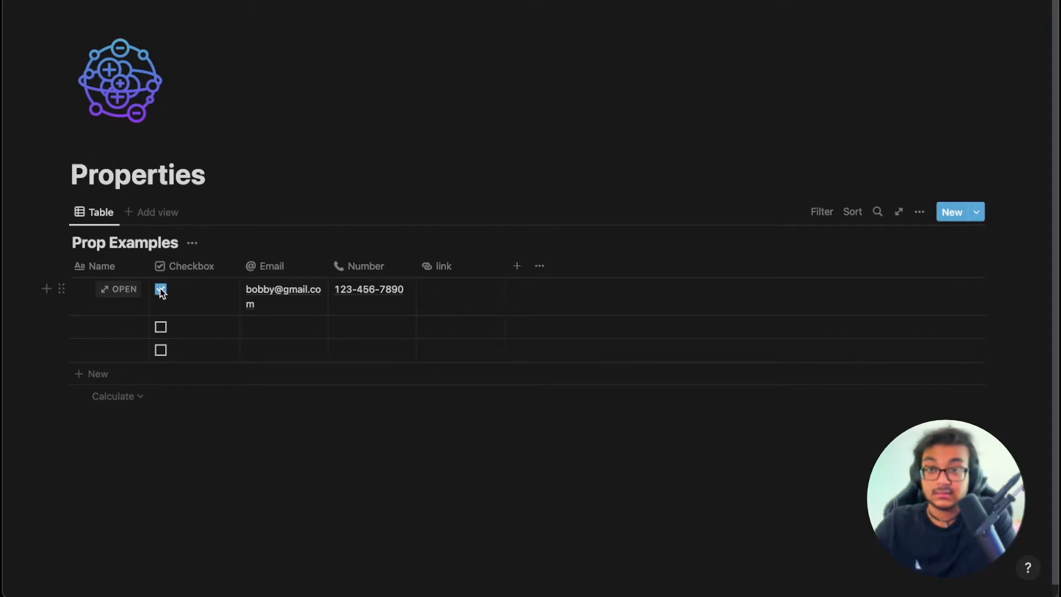
pyautogui.click(160, 328)
pyautogui.click(160, 351)
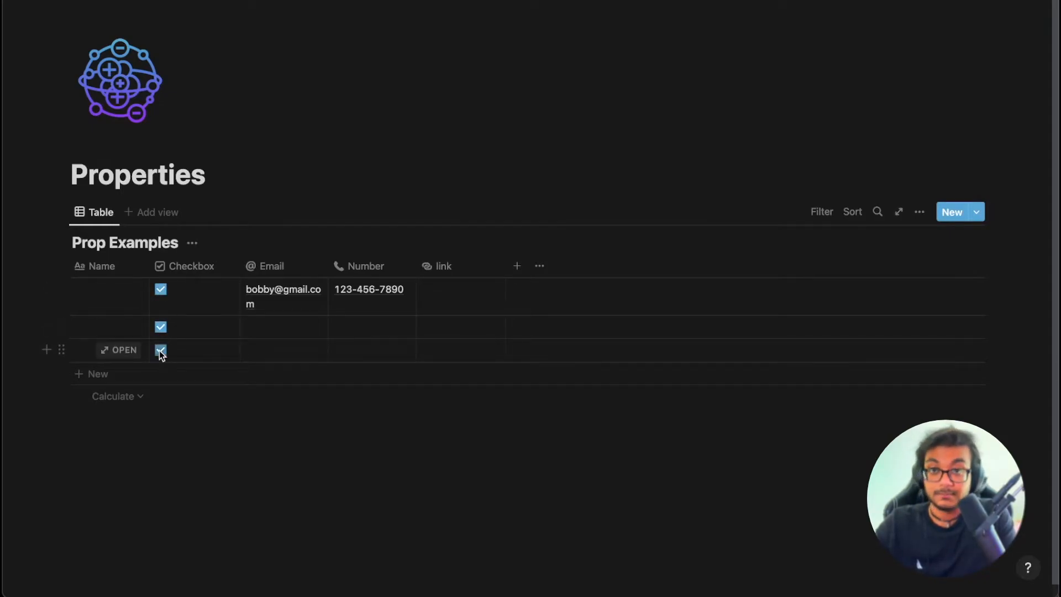
pyautogui.click(161, 351)
pyautogui.click(161, 327)
pyautogui.click(161, 293)
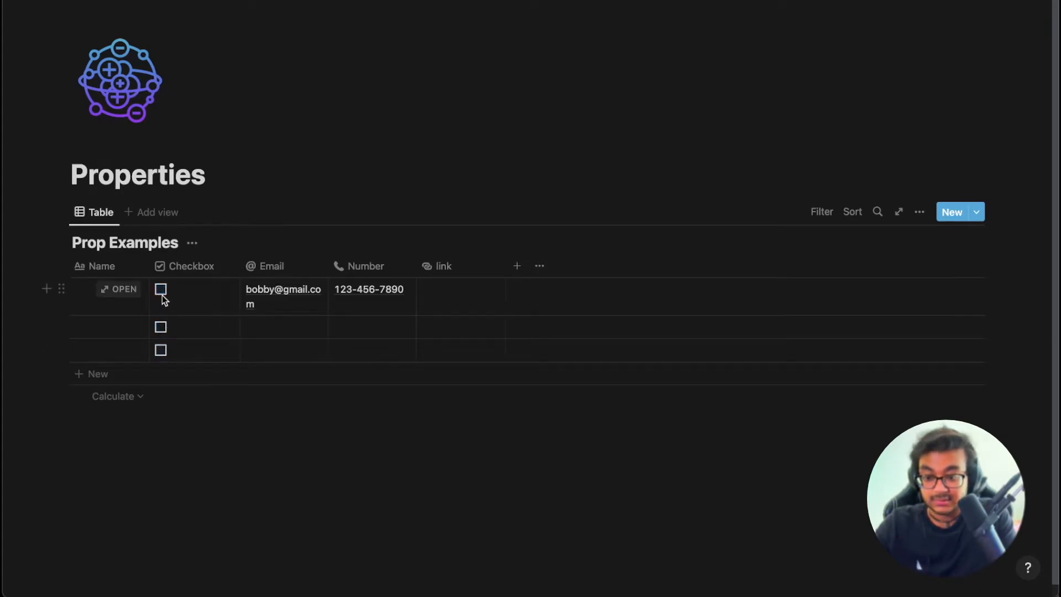
pyautogui.click(517, 265)
pyautogui.click(870, 298)
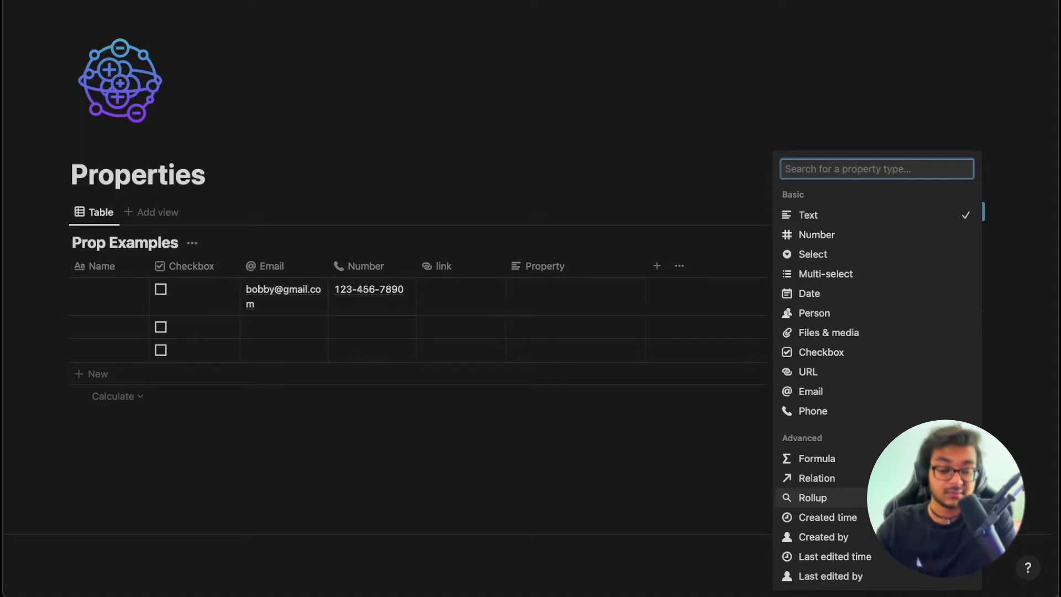
# Try Created time as the Property column's type, then close its settings.
pyautogui.click(870, 522)
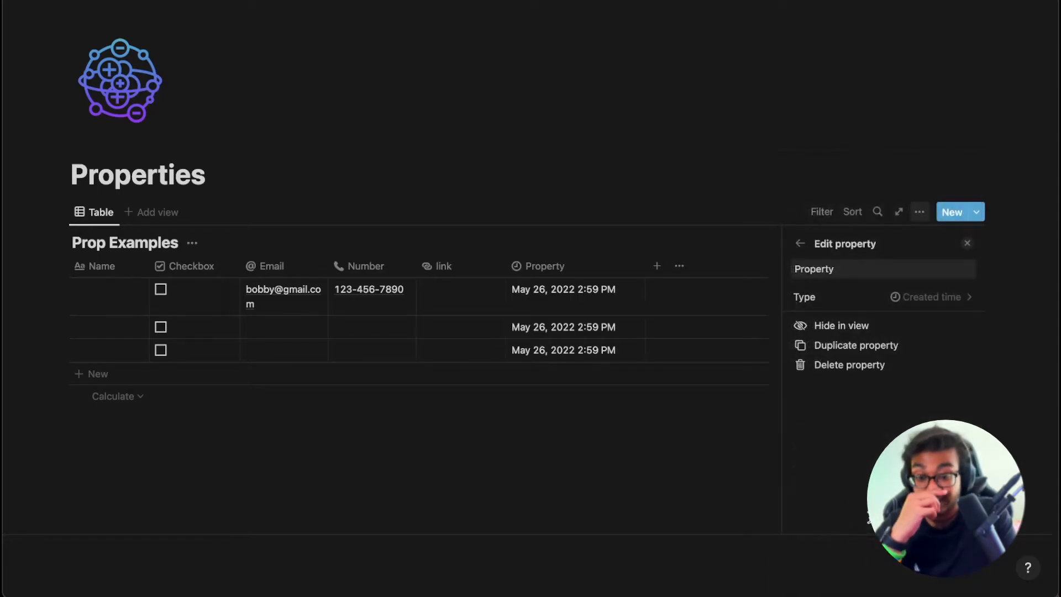
pyautogui.click(580, 298)
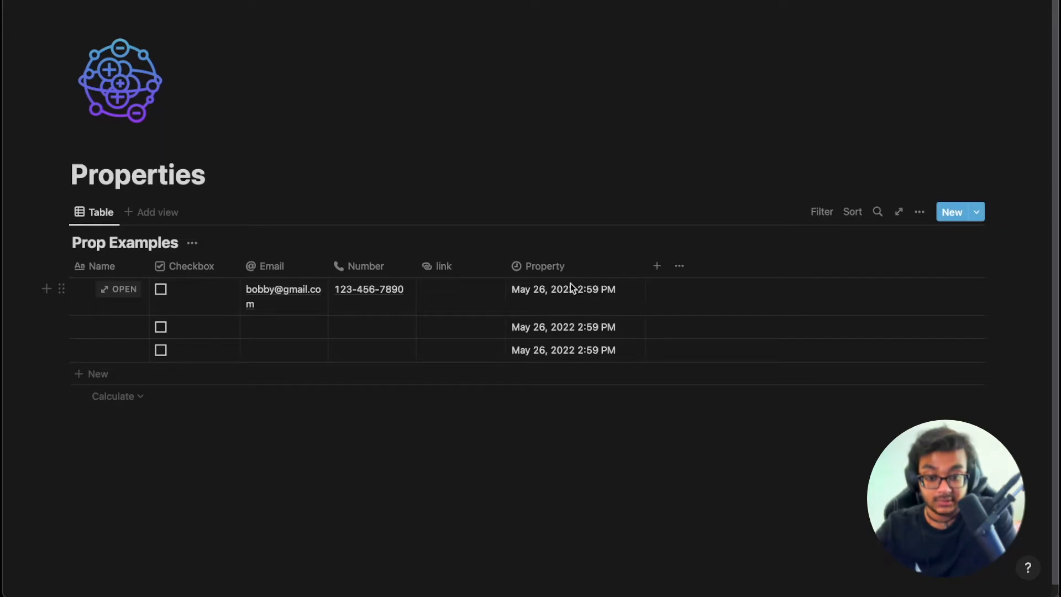
pyautogui.click(549, 271)
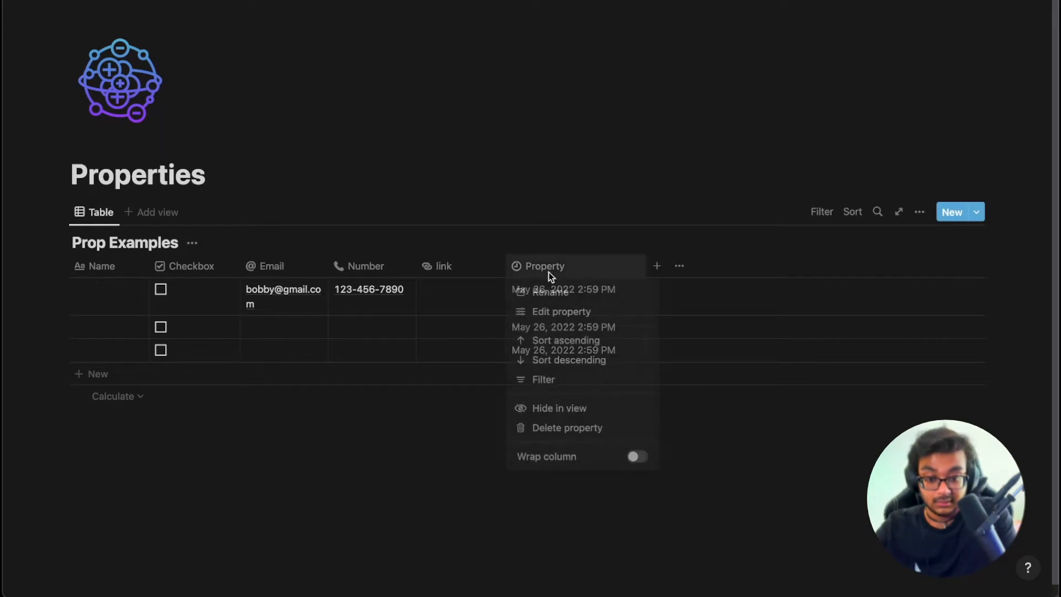
pyautogui.click(584, 311)
pyautogui.click(922, 287)
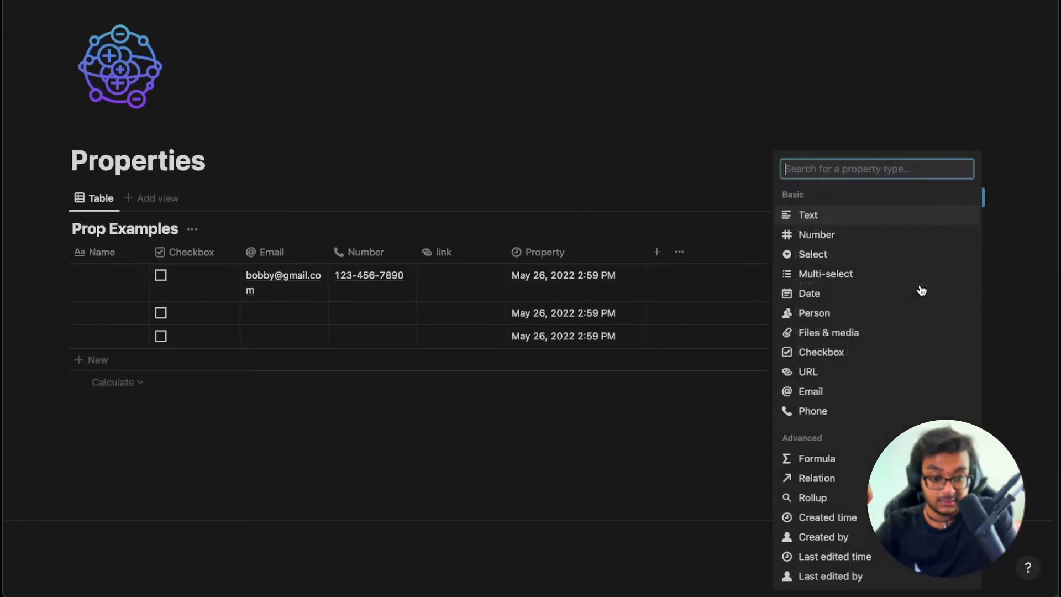
pyautogui.click(731, 202)
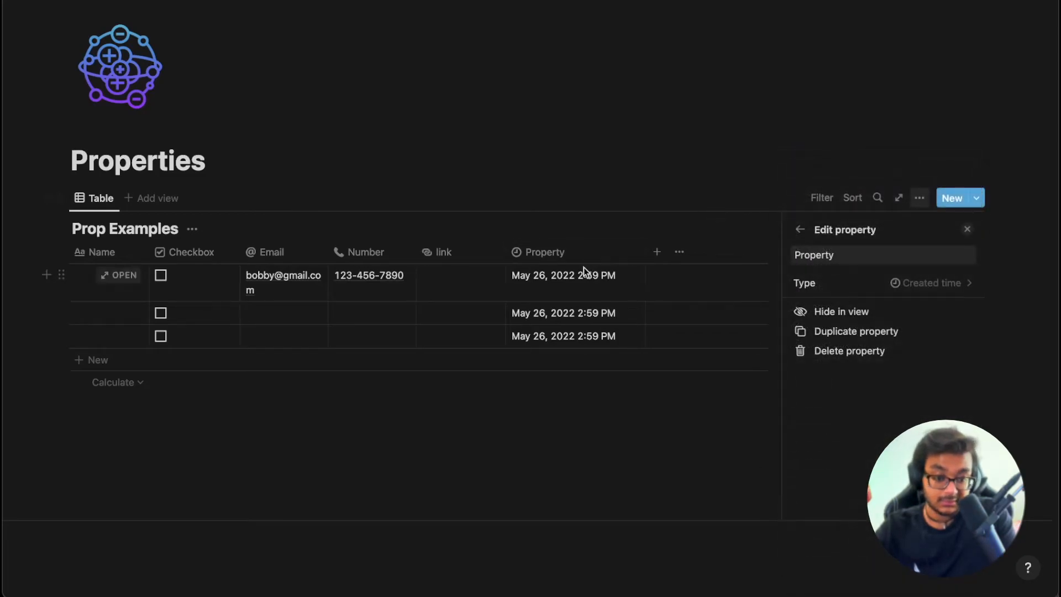
pyautogui.click(548, 286)
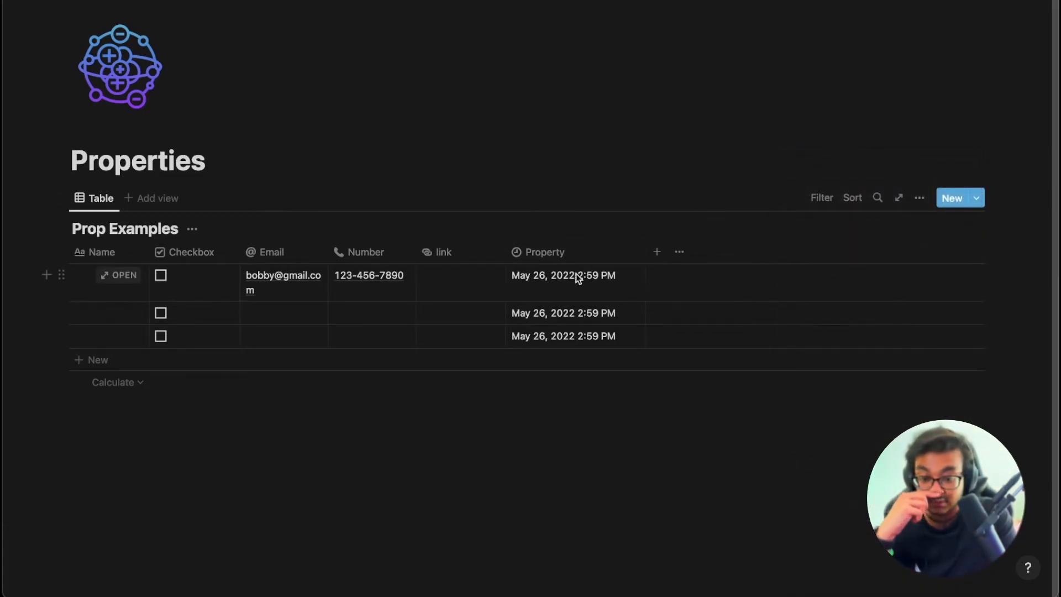
# Switch the Property column through Created by, Last edited time and Last edited by.
pyautogui.click(569, 255)
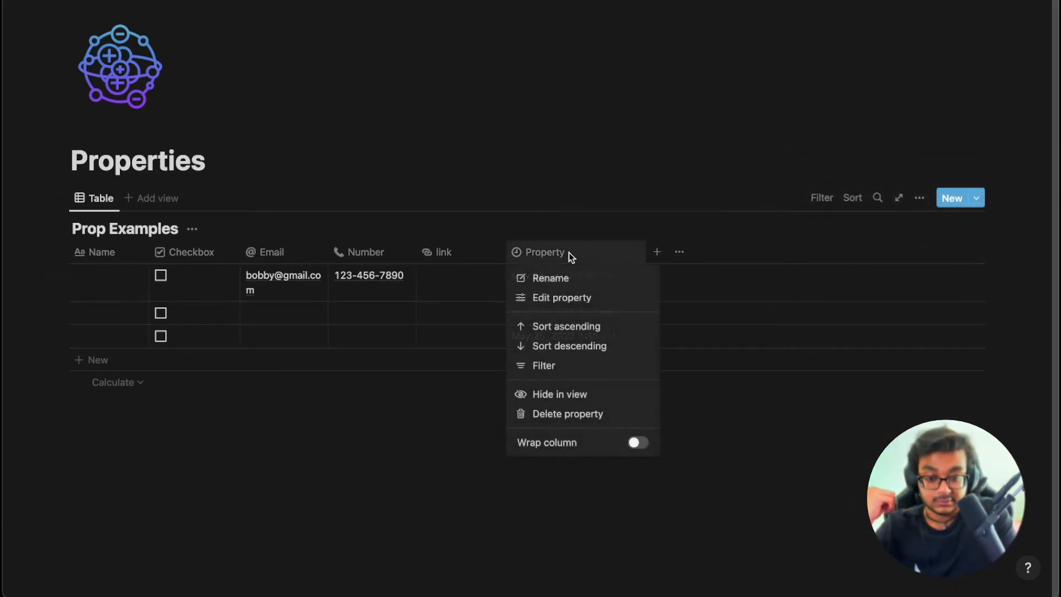
pyautogui.click(585, 298)
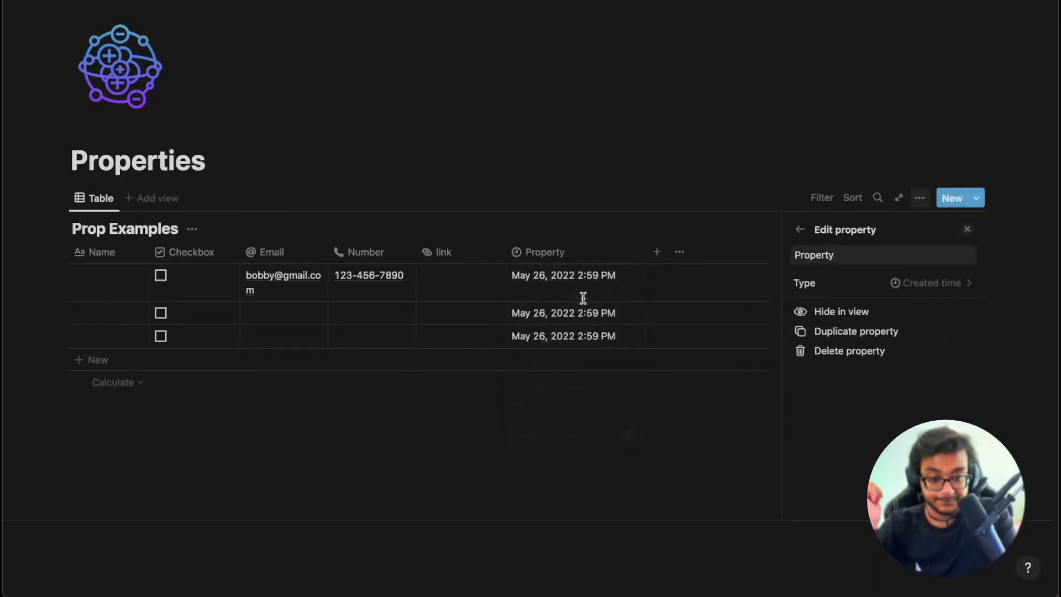
pyautogui.click(884, 282)
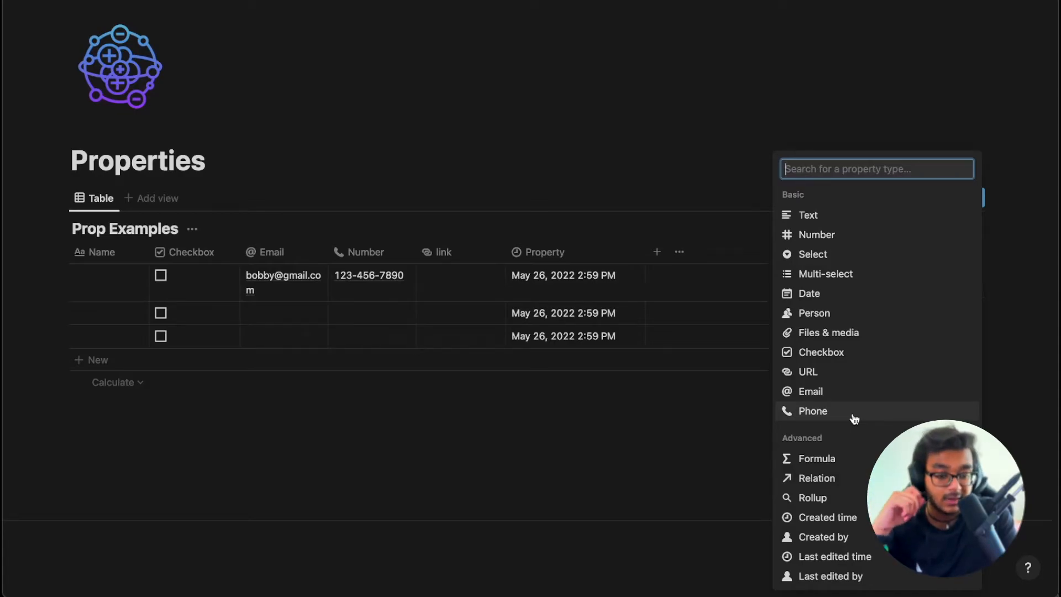
pyautogui.click(863, 539)
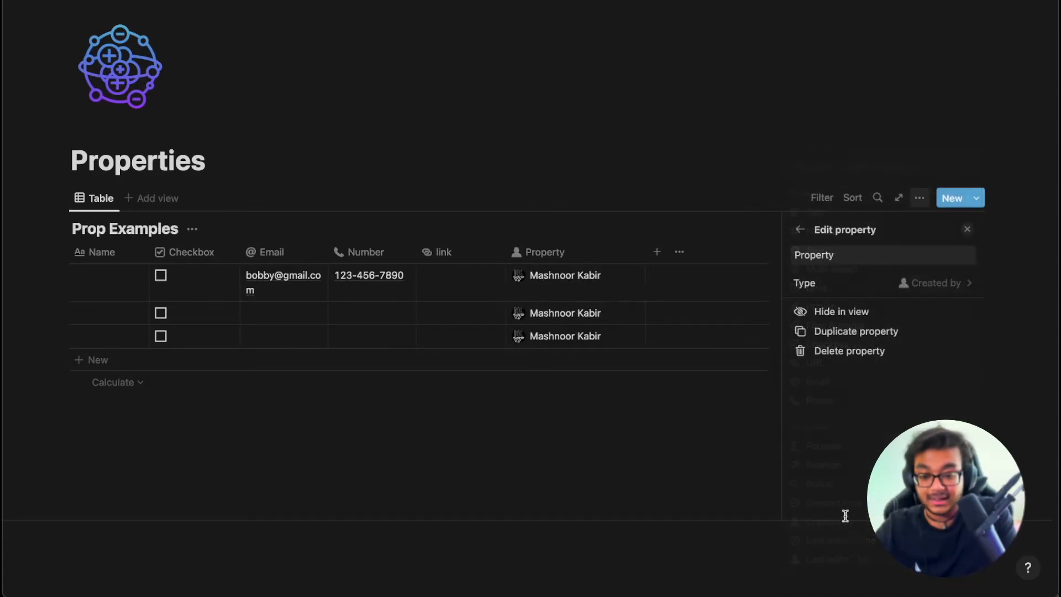
pyautogui.click(946, 283)
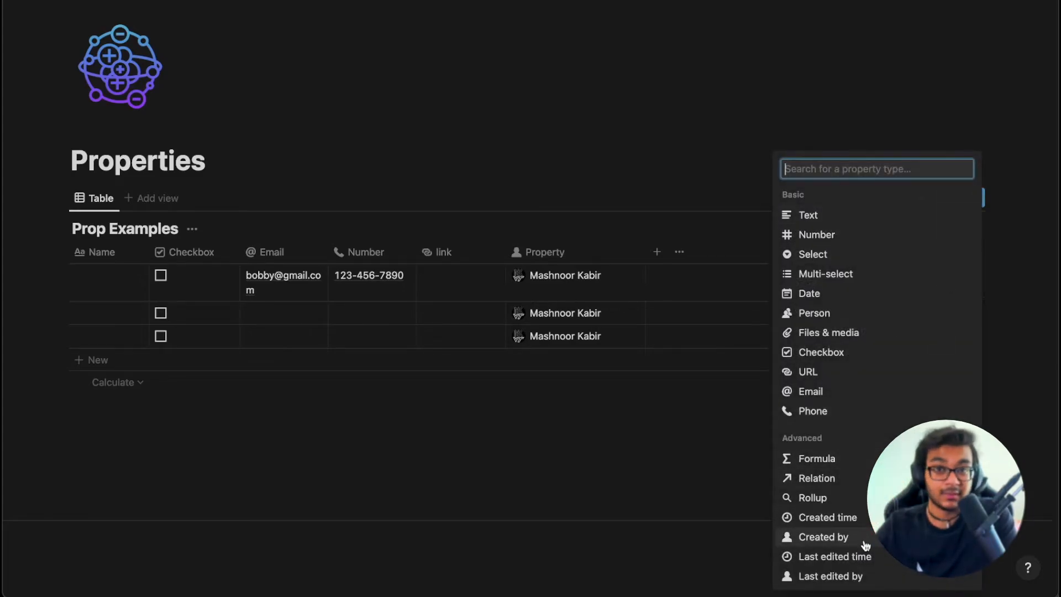
pyautogui.click(868, 557)
pyautogui.click(904, 291)
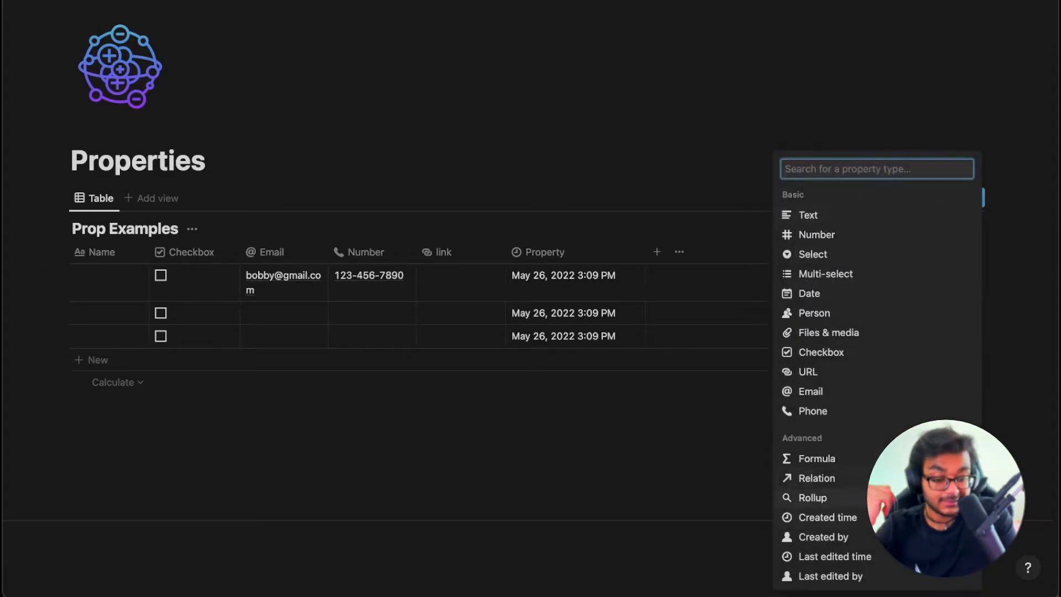
pyautogui.click(855, 578)
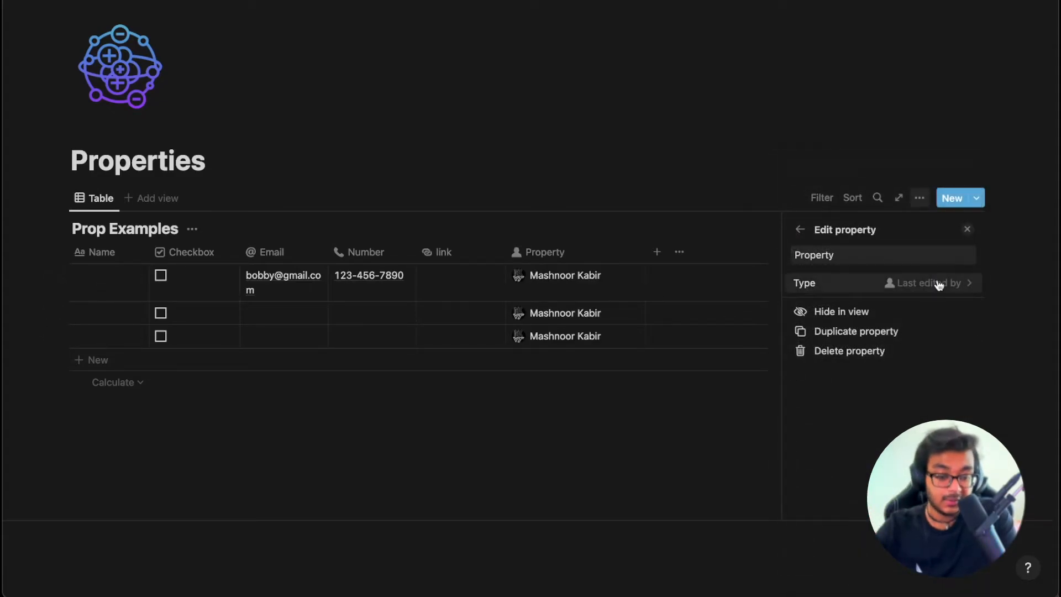
# Make the Property column a Formula property, leaving the formula empty.
pyautogui.click(939, 283)
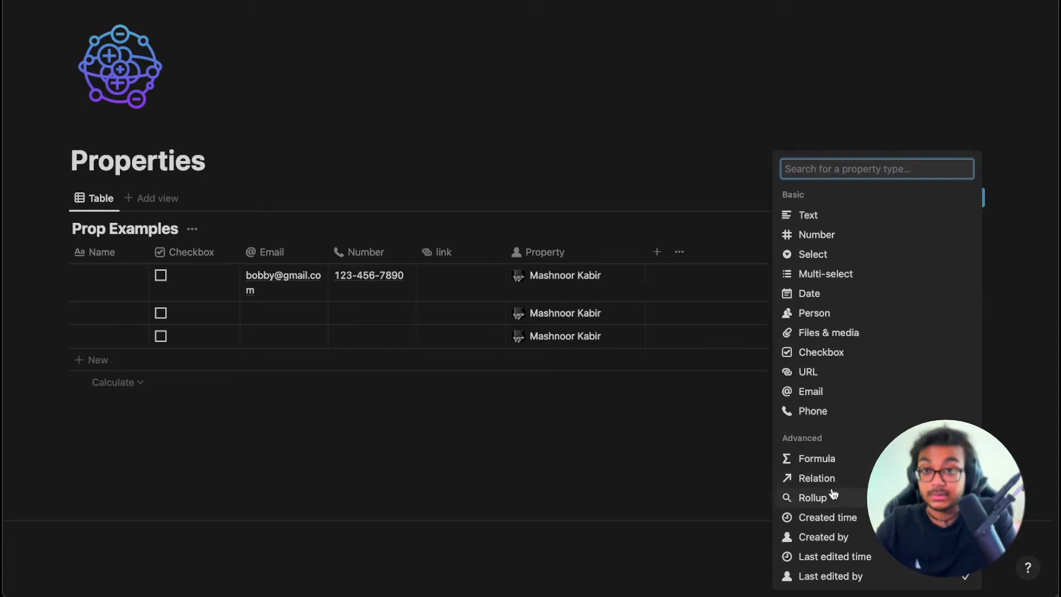
pyautogui.click(829, 463)
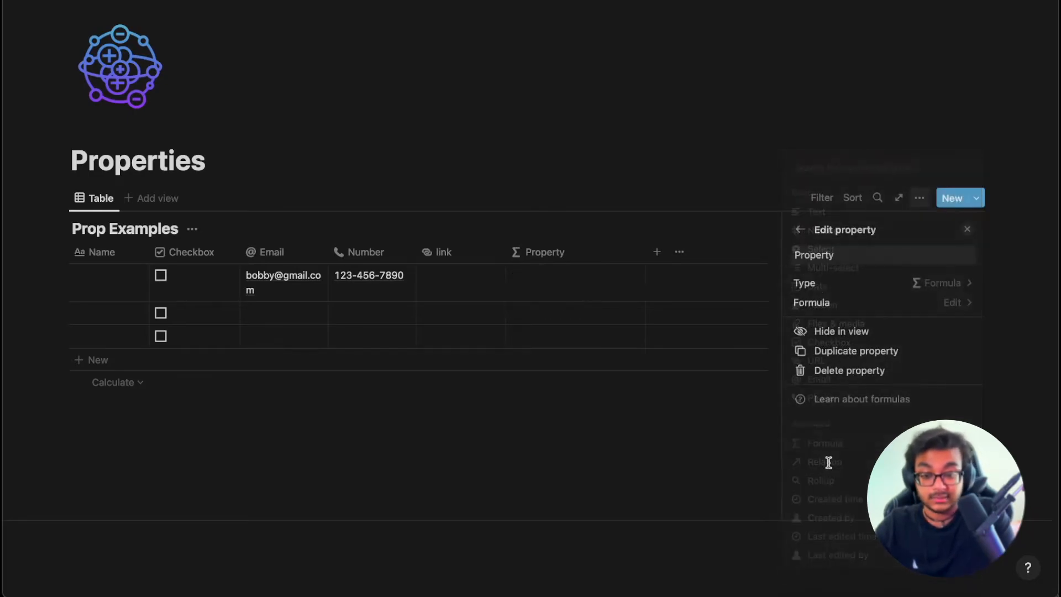
pyautogui.click(559, 275)
pyautogui.press('Escape')
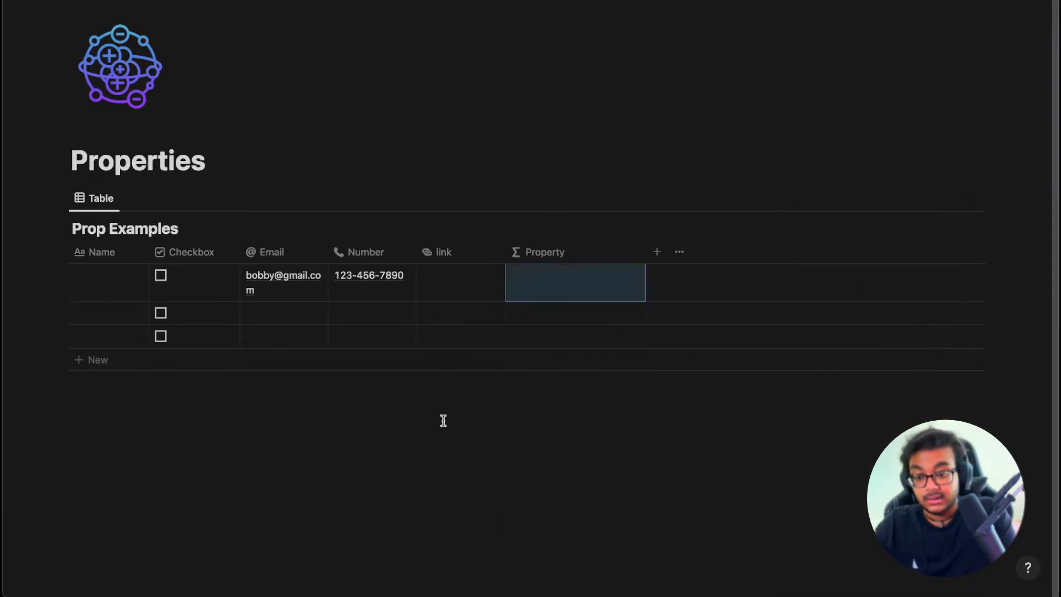
# Change the phone column's property type to Number.
pyautogui.click(367, 252)
pyautogui.click(371, 297)
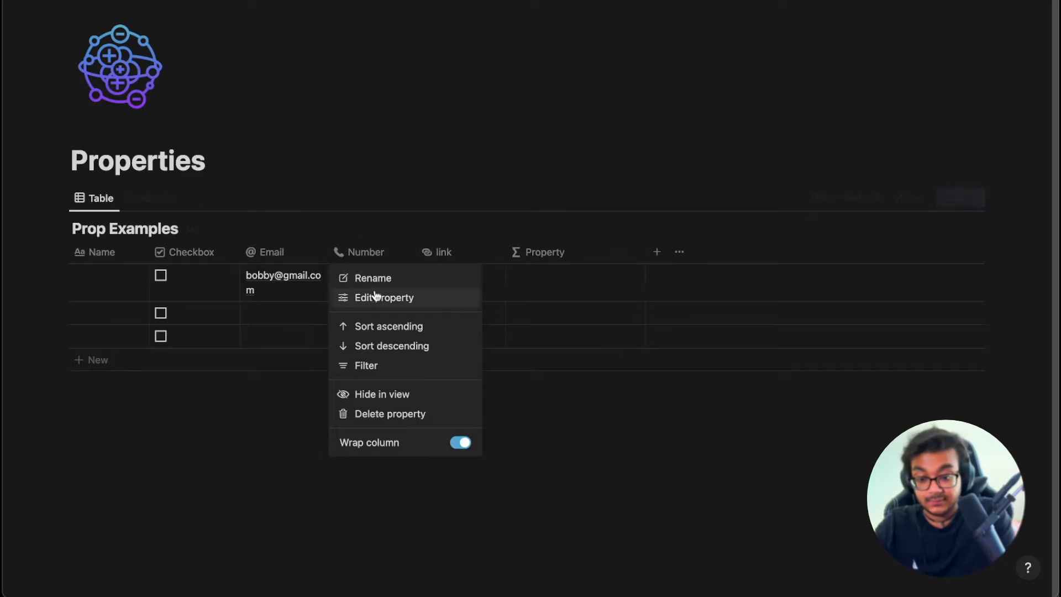
pyautogui.click(944, 283)
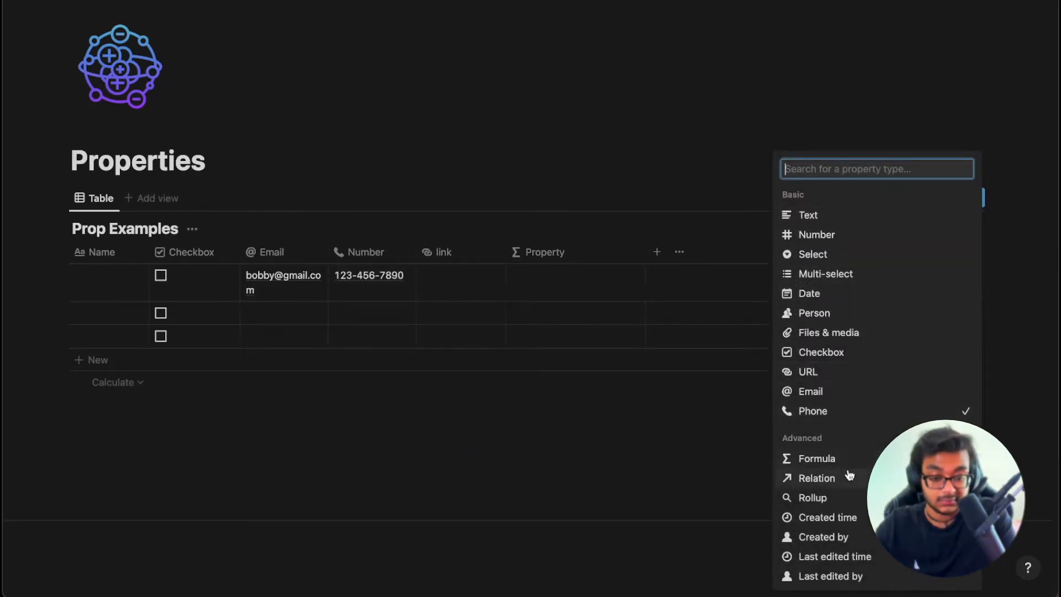
pyautogui.click(839, 236)
# Convert the link column to a Number property and rename it 'Number 2'.
pyautogui.click(473, 299)
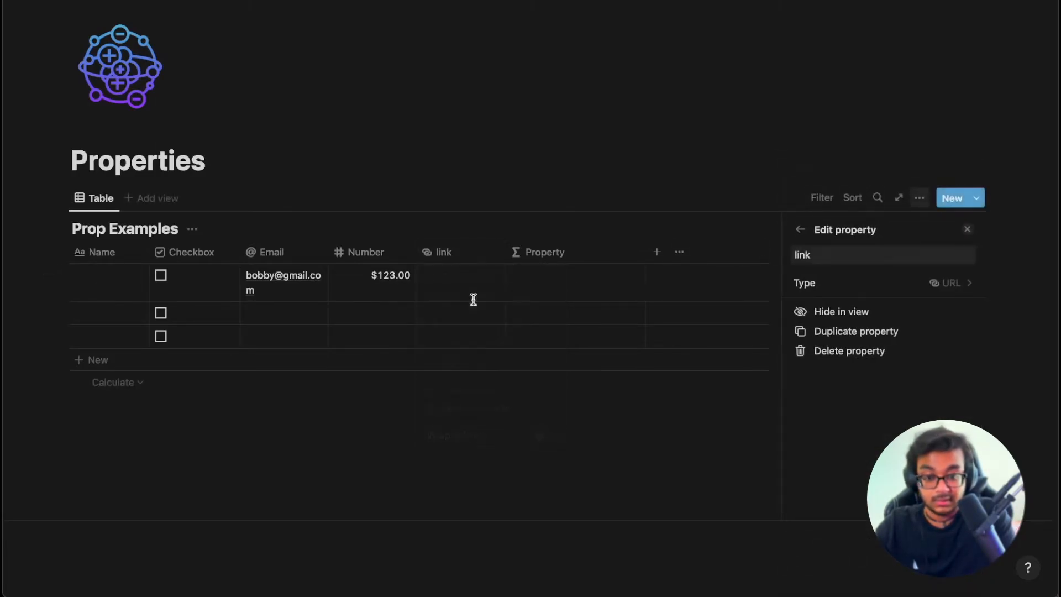
pyautogui.click(854, 288)
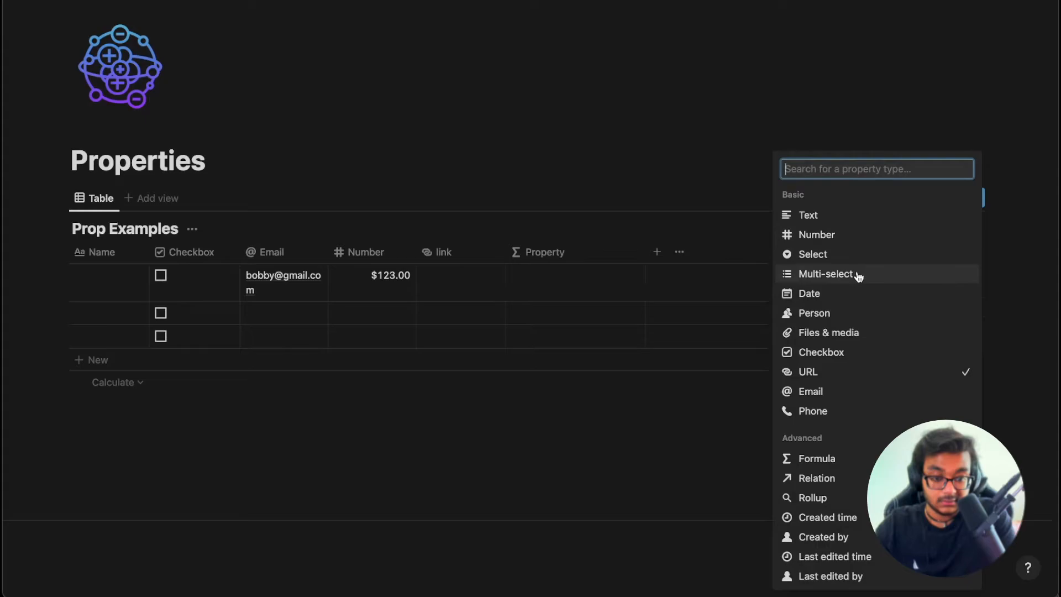
pyautogui.click(854, 238)
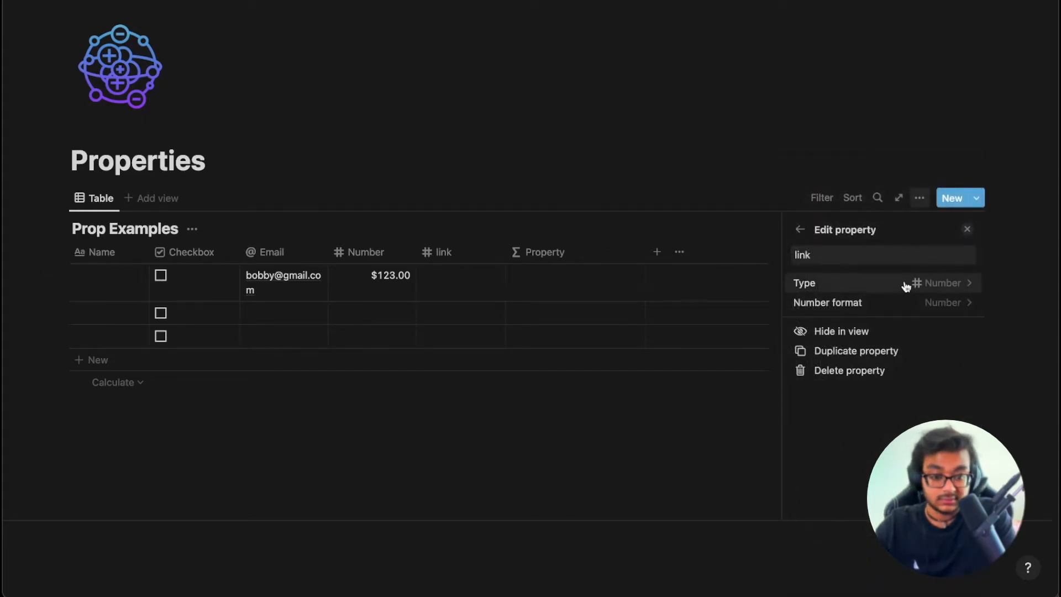
pyautogui.click(463, 280)
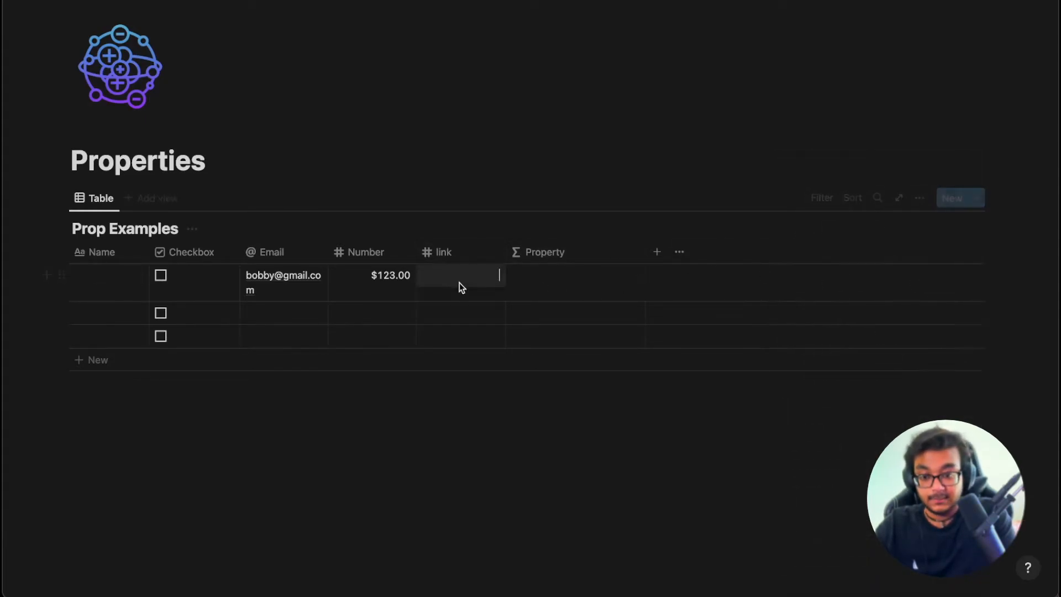
pyautogui.click(450, 253)
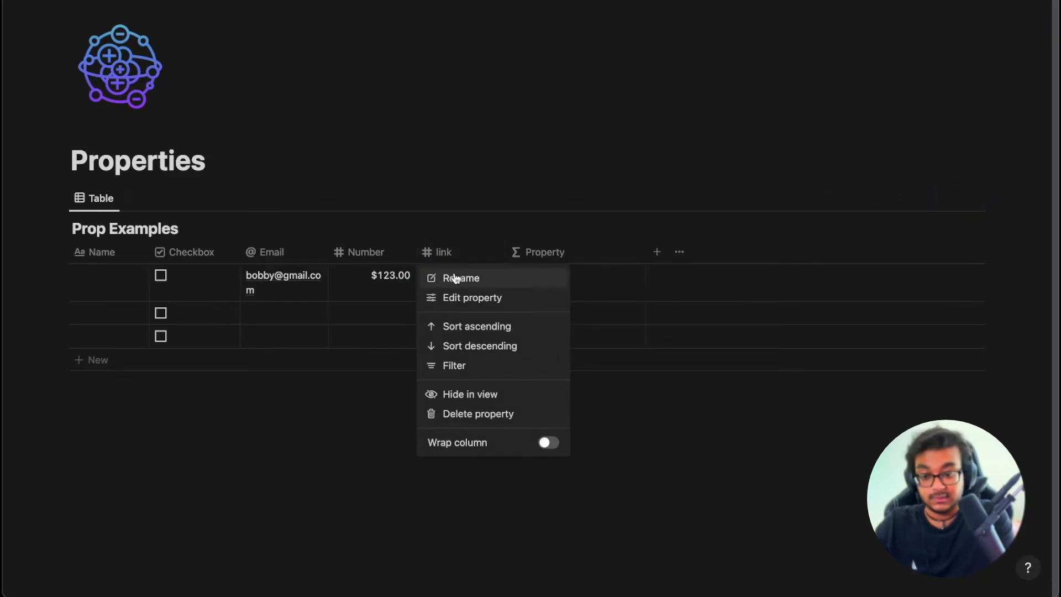
pyautogui.click(455, 276)
pyautogui.write('Number 2')
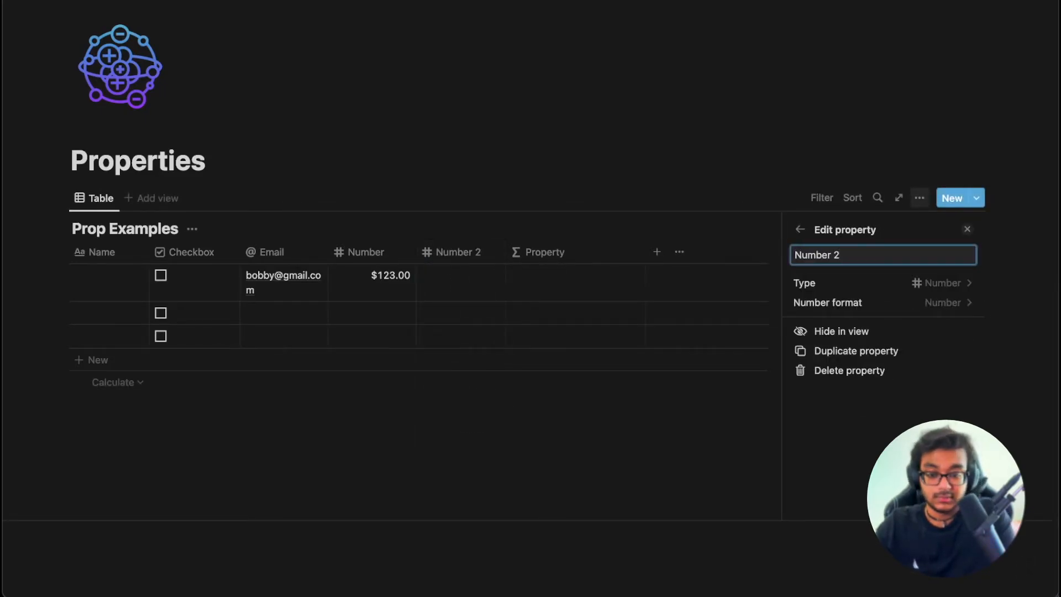
pyautogui.click(452, 276)
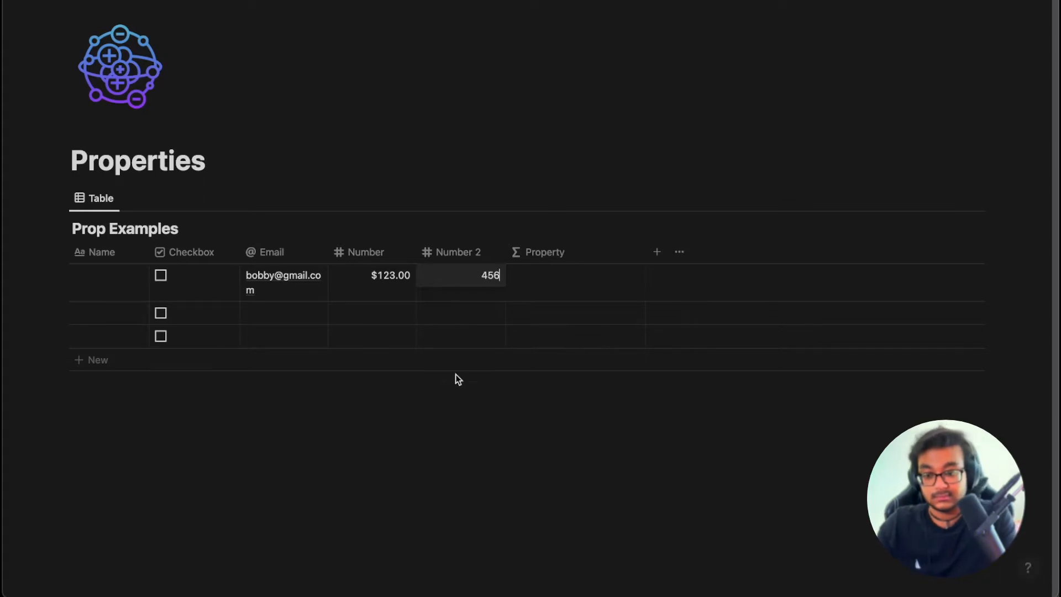
# Enter the formula add(prop("Number"), prop("Number 2")) in the first row's Property cell.
pyautogui.click(572, 278)
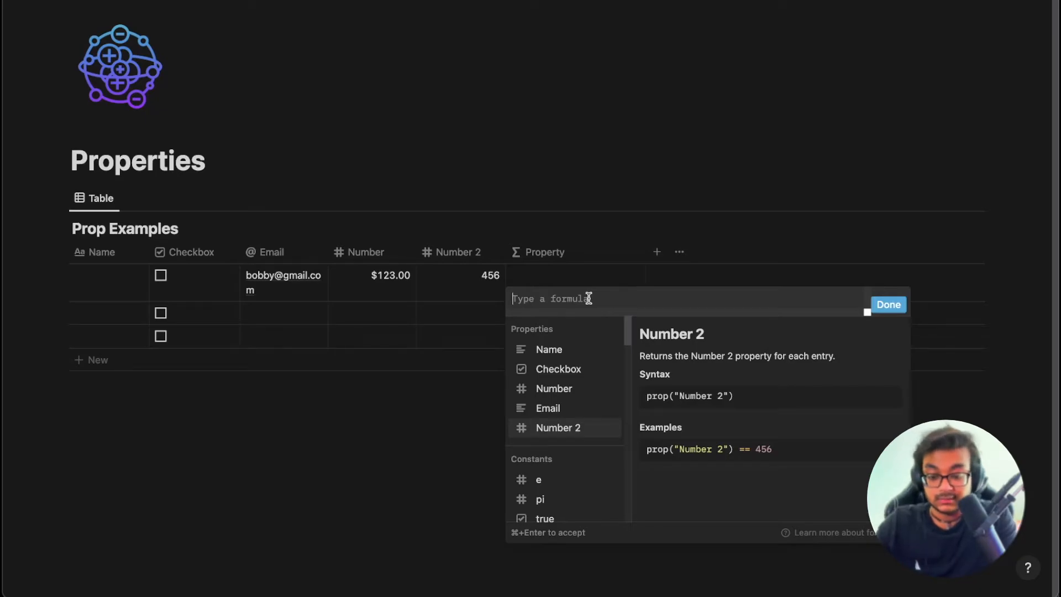
pyautogui.write('add(')
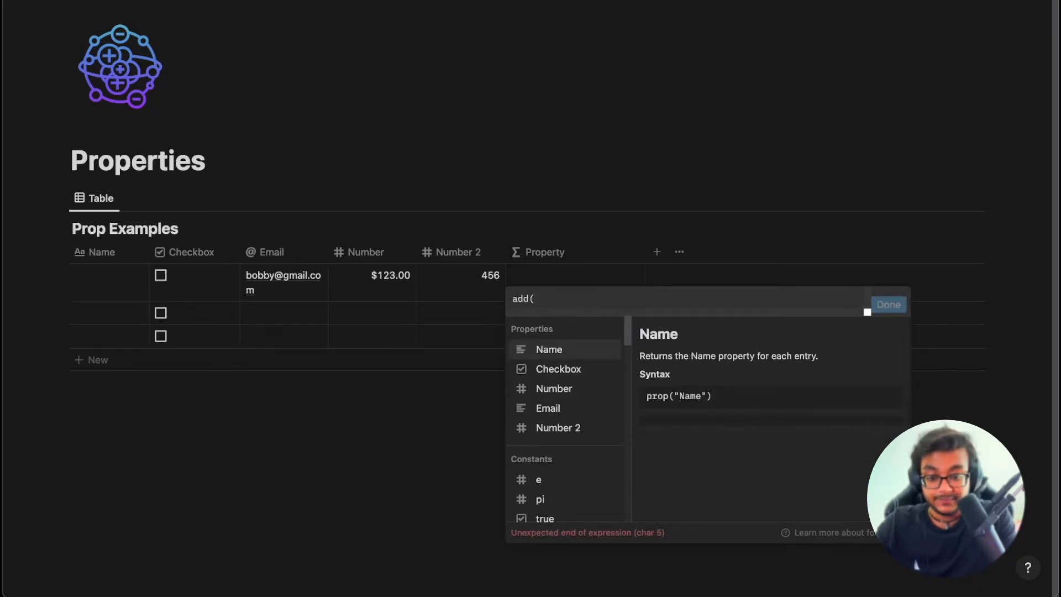
pyautogui.write("'")
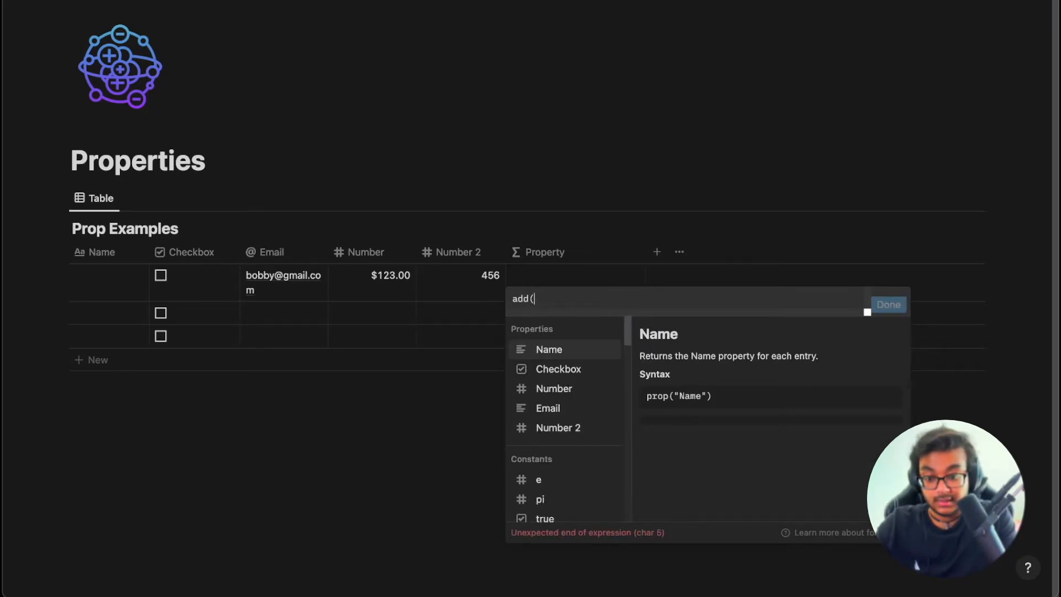
pyautogui.write('Number"')
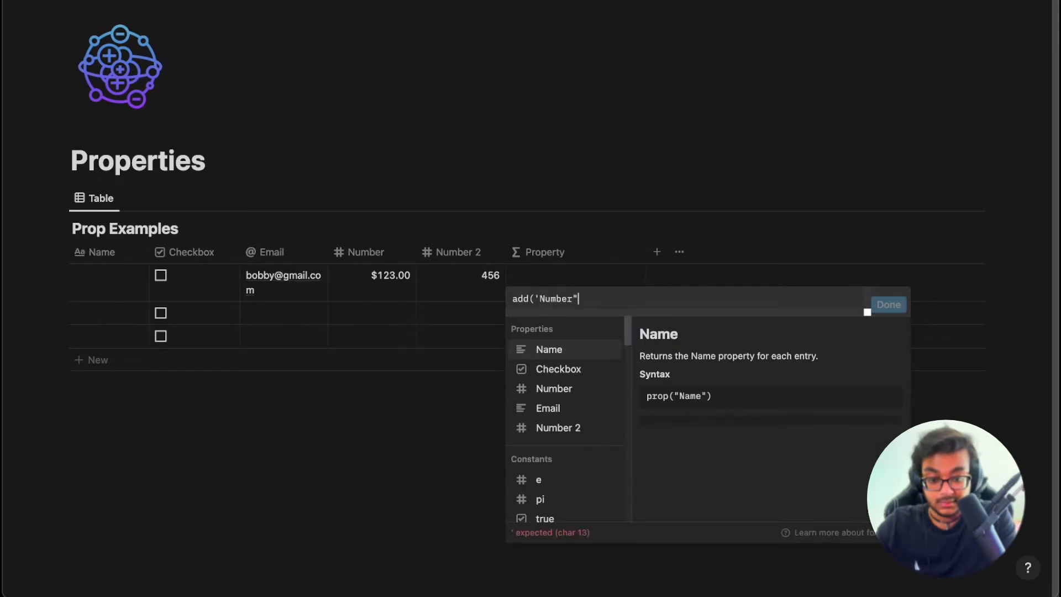
pyautogui.write(', "Number 2')
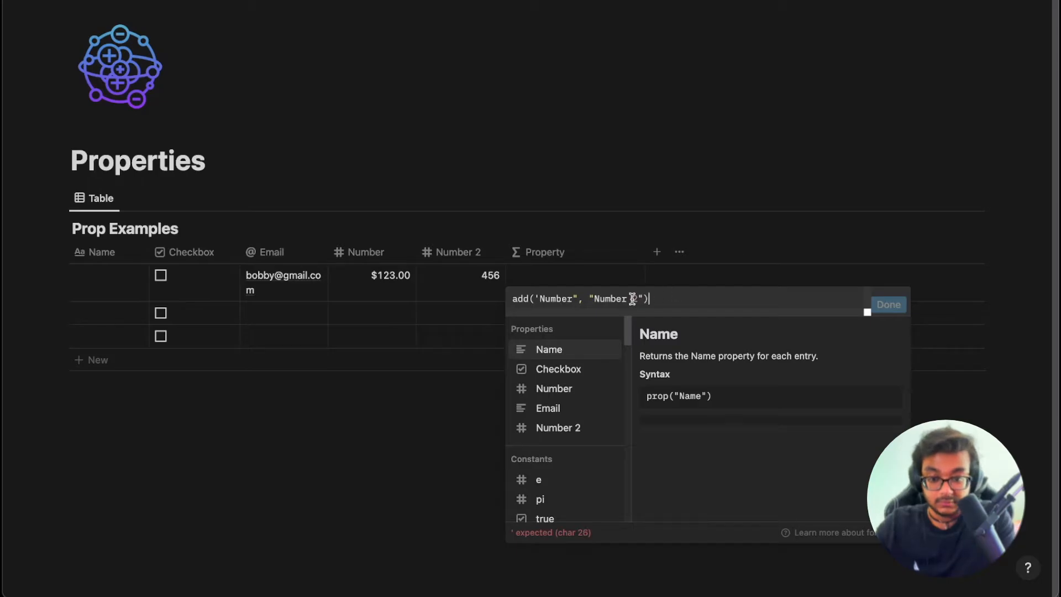
pyautogui.click(532, 299)
pyautogui.write('prop(')
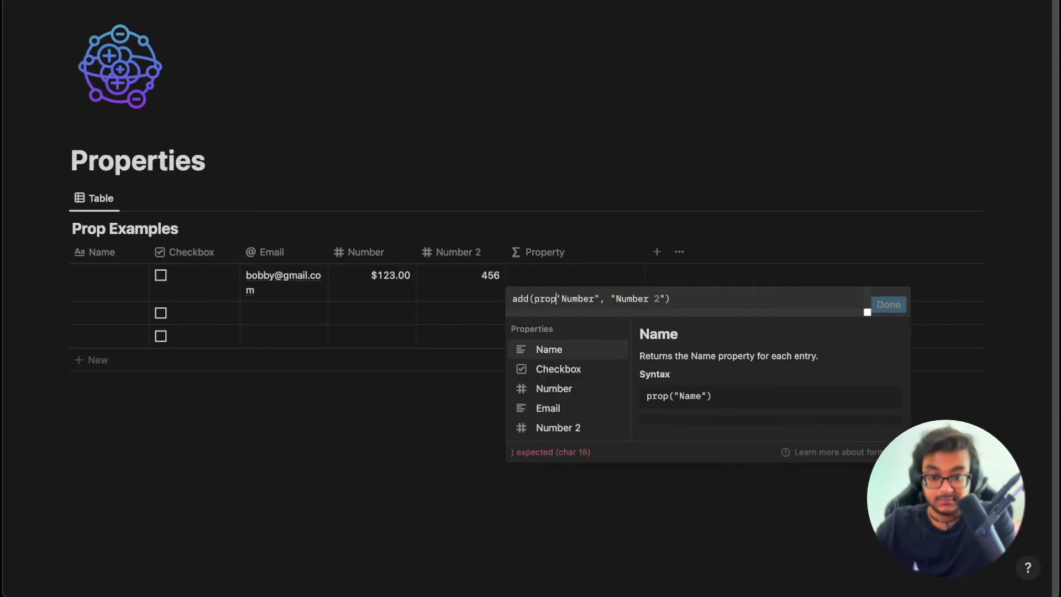
pyautogui.click(604, 299)
pyautogui.write(')')
pyautogui.click(620, 299)
pyautogui.write('prop(')
pyautogui.click(711, 299)
pyautogui.write(')')
pyautogui.click(555, 389)
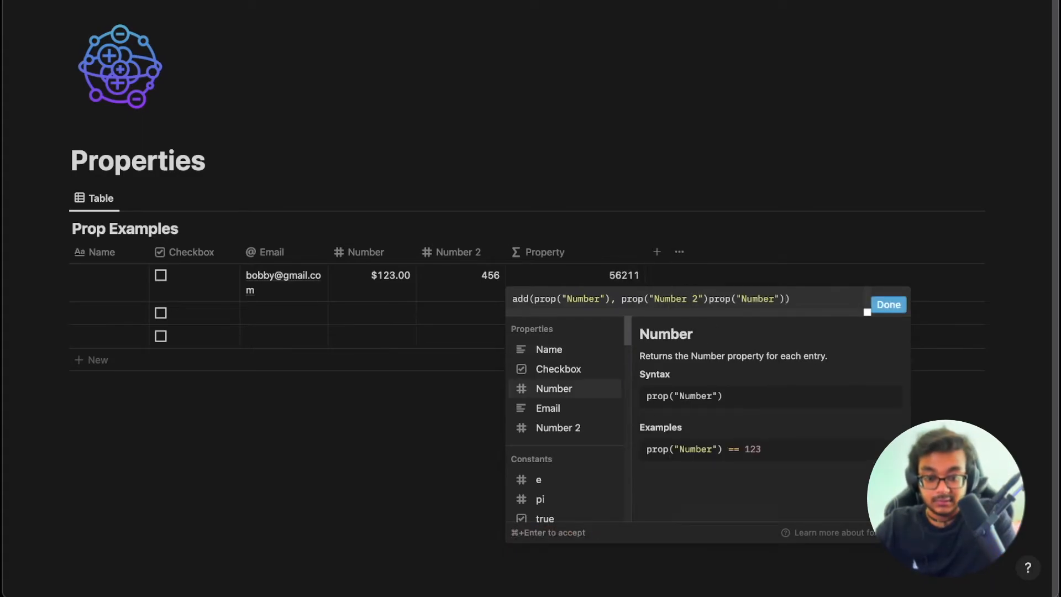
pyautogui.press('super+z')
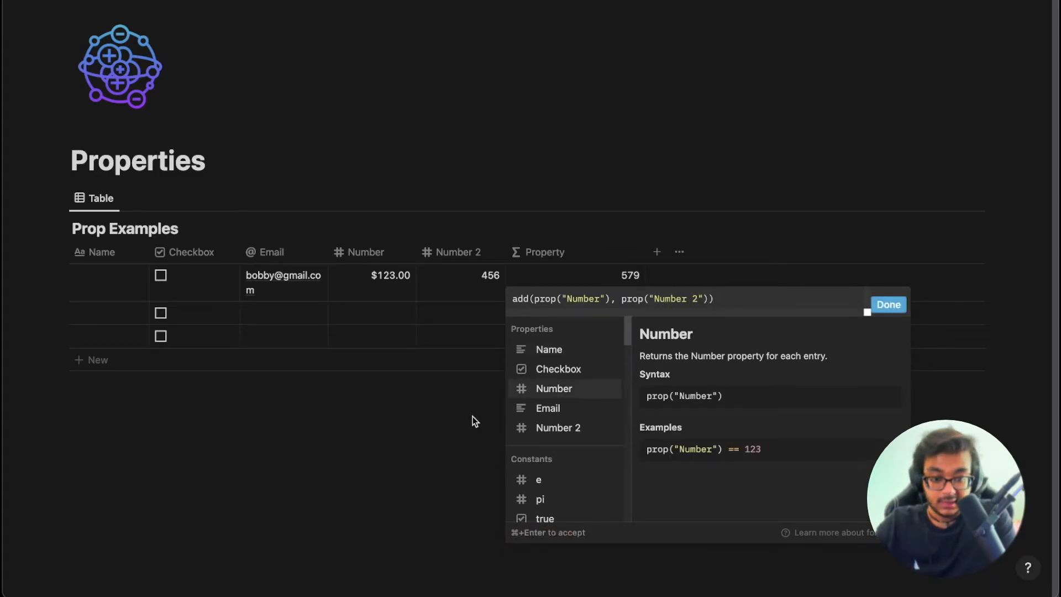
pyautogui.click(888, 305)
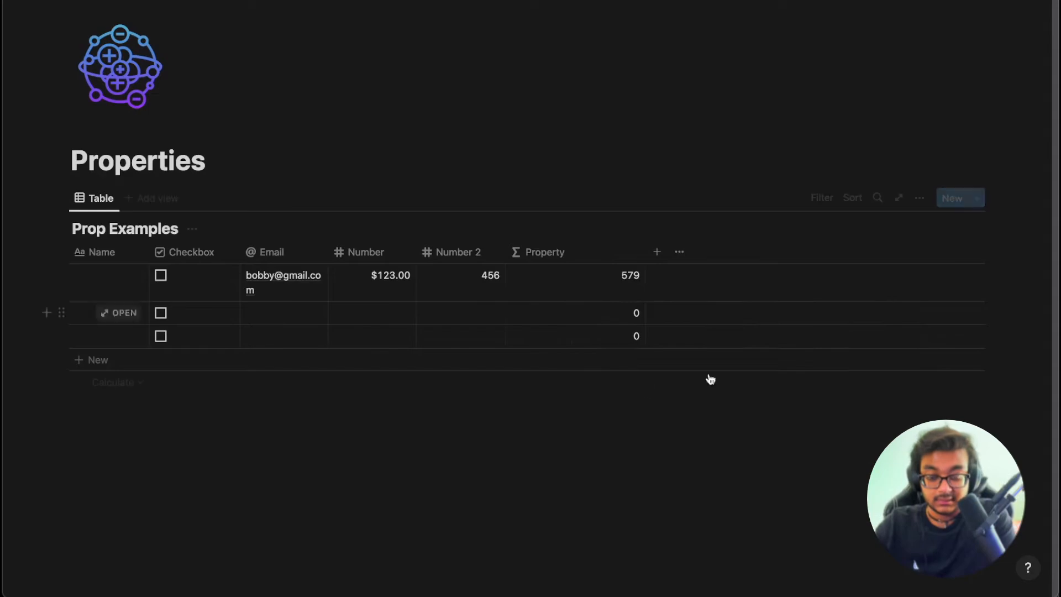
# Reopen the formula behind the 579 value and select all its text.
pyautogui.click(577, 294)
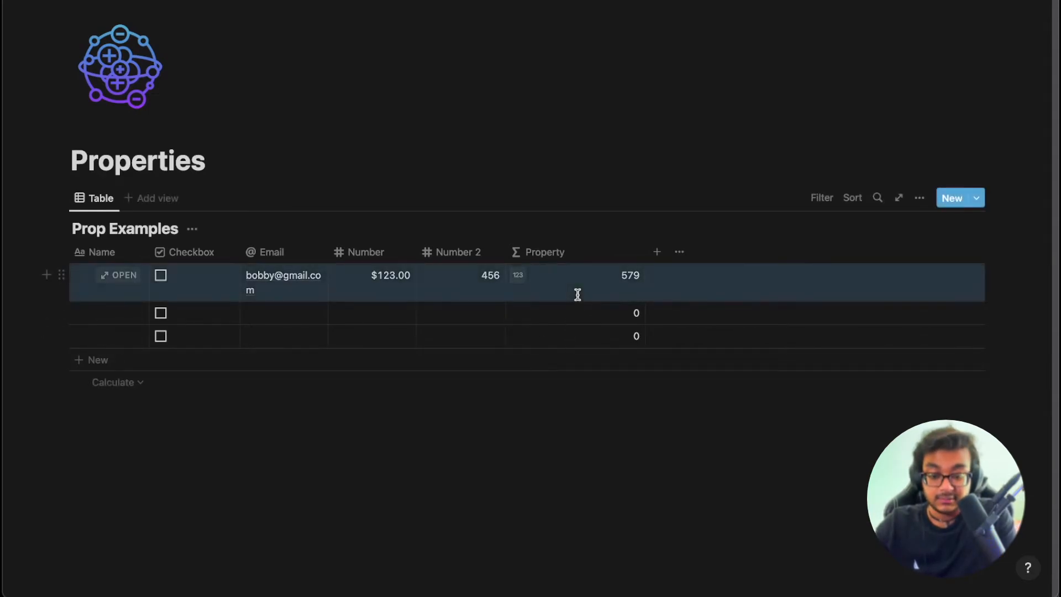
pyautogui.click(612, 276)
pyautogui.press('super+a')
pyautogui.press('BackSpace')
pyautogui.scroll(-3, 591, 441)
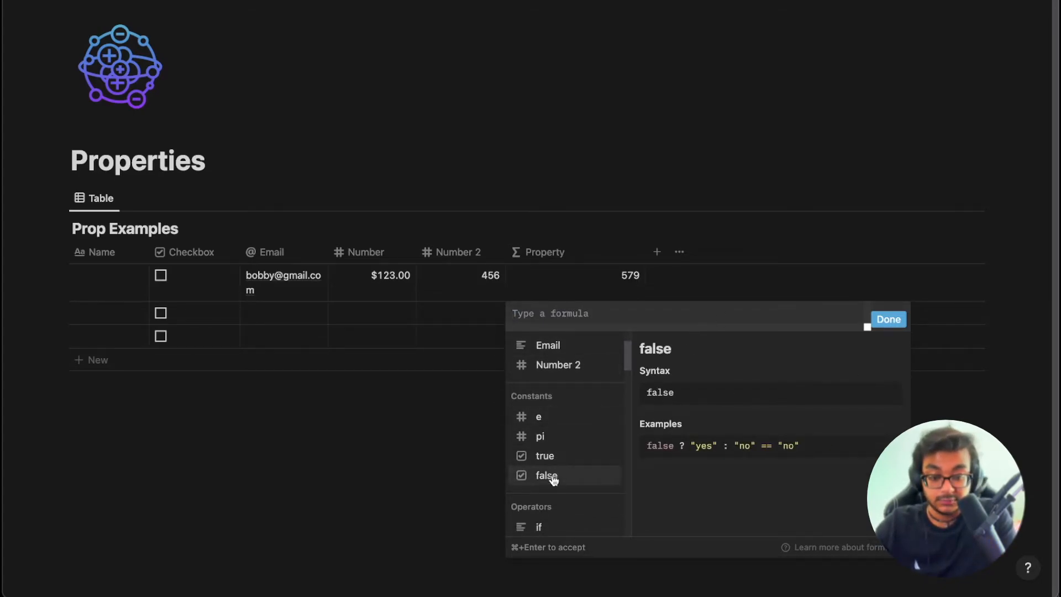
pyautogui.scroll(-2, 553, 475)
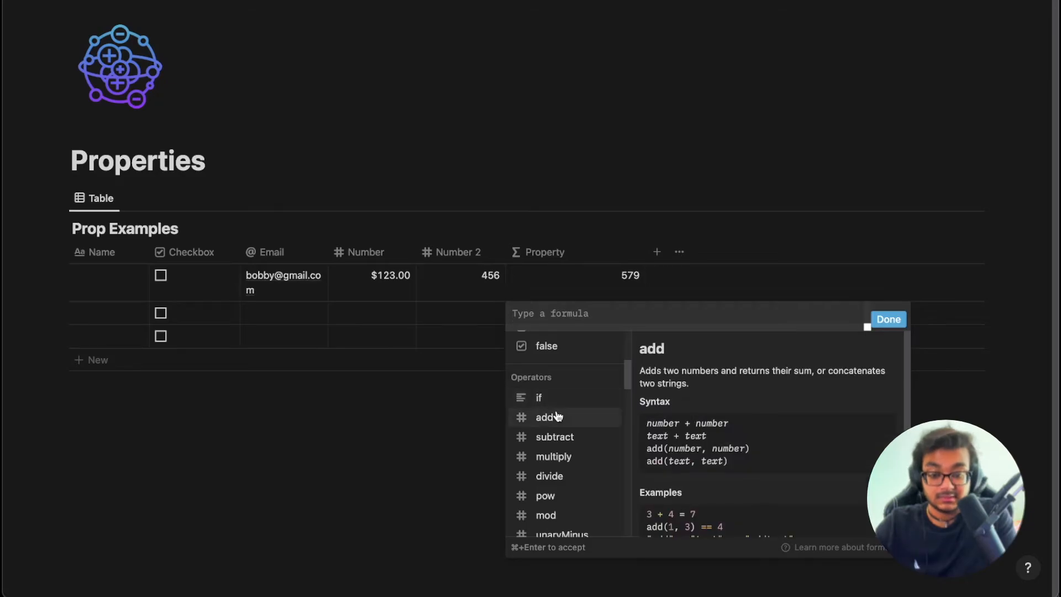
pyautogui.scroll(-2, 557, 492)
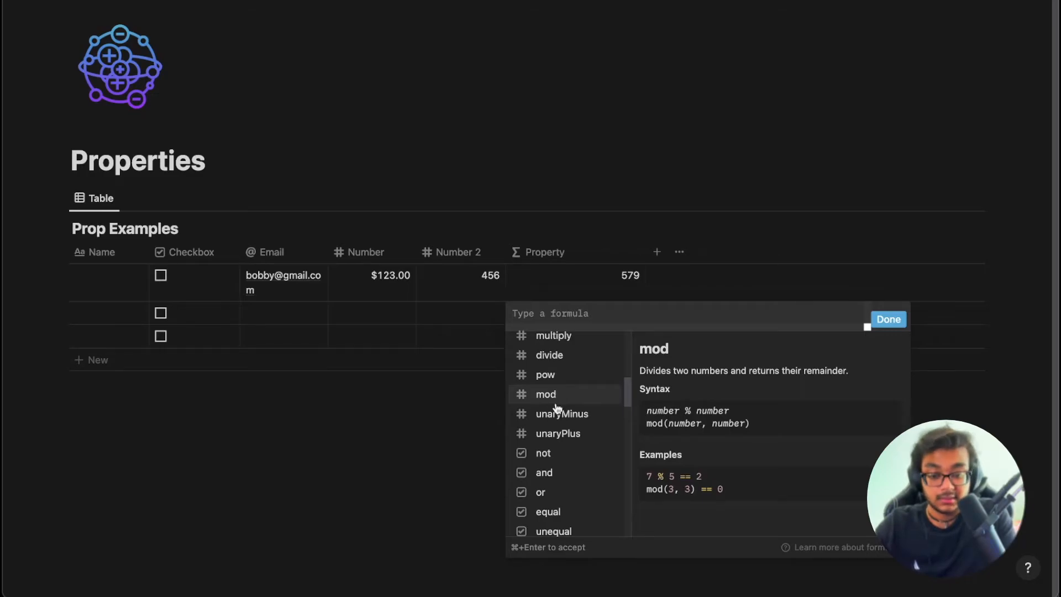
pyautogui.scroll(-2, 557, 453)
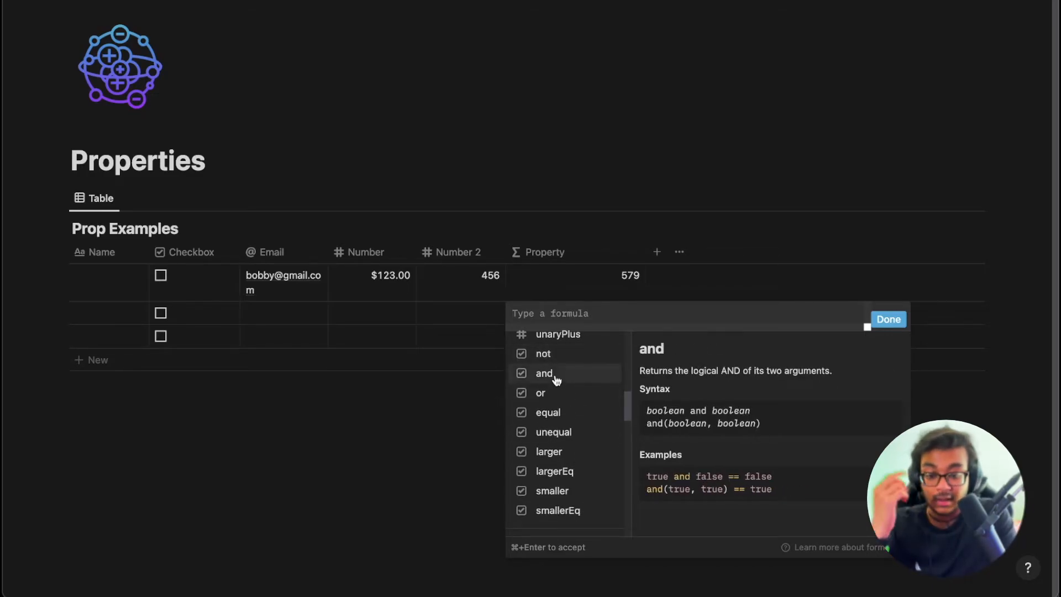
pyautogui.scroll(-5, 560, 469)
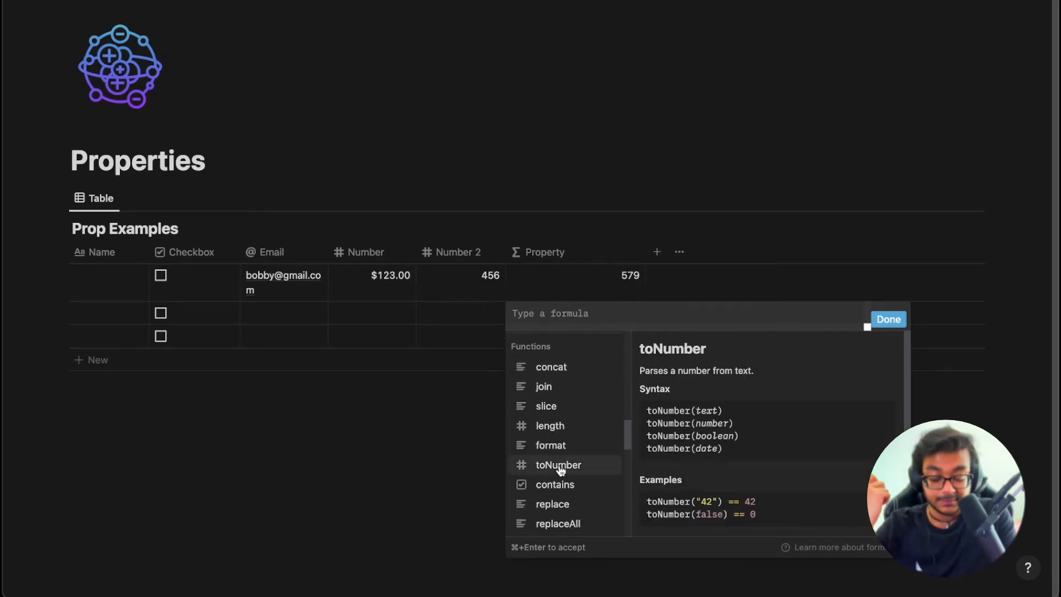
pyautogui.scroll(4, 575, 420)
pyautogui.scroll(3, 582, 396)
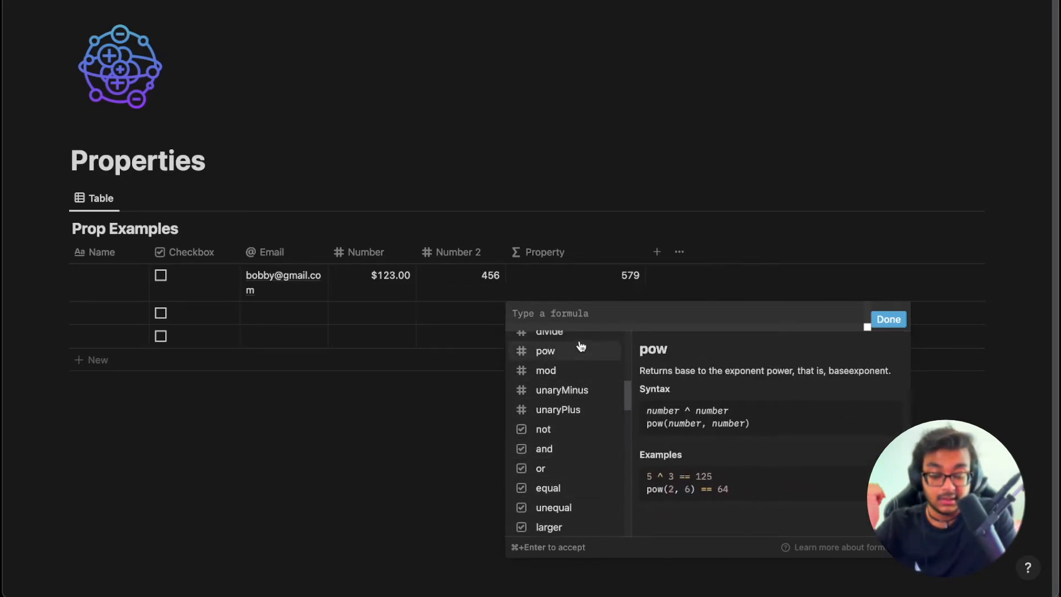
pyautogui.scroll(2, 581, 346)
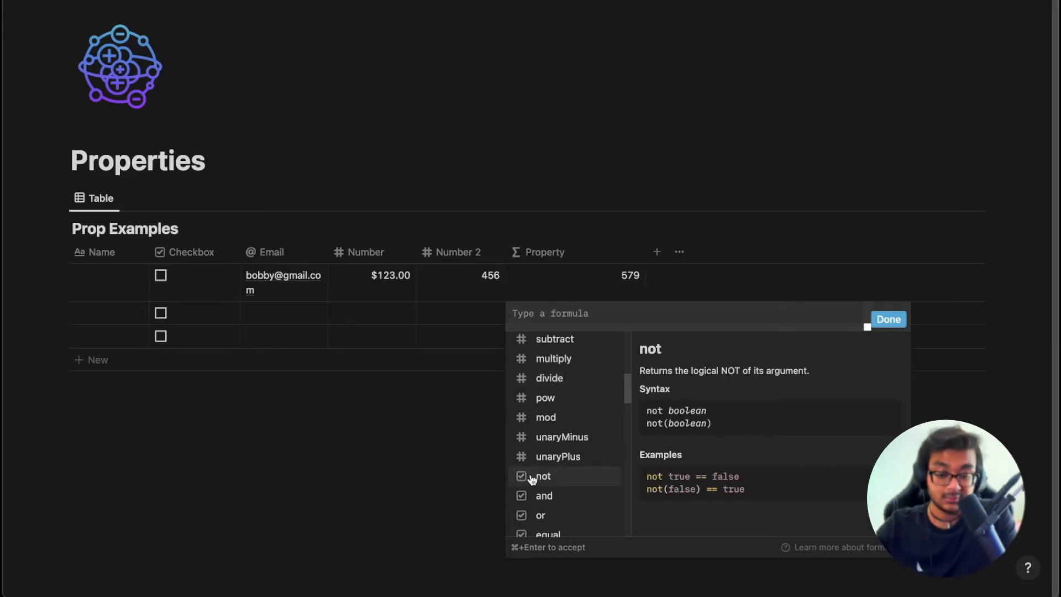
pyautogui.scroll(5, 534, 513)
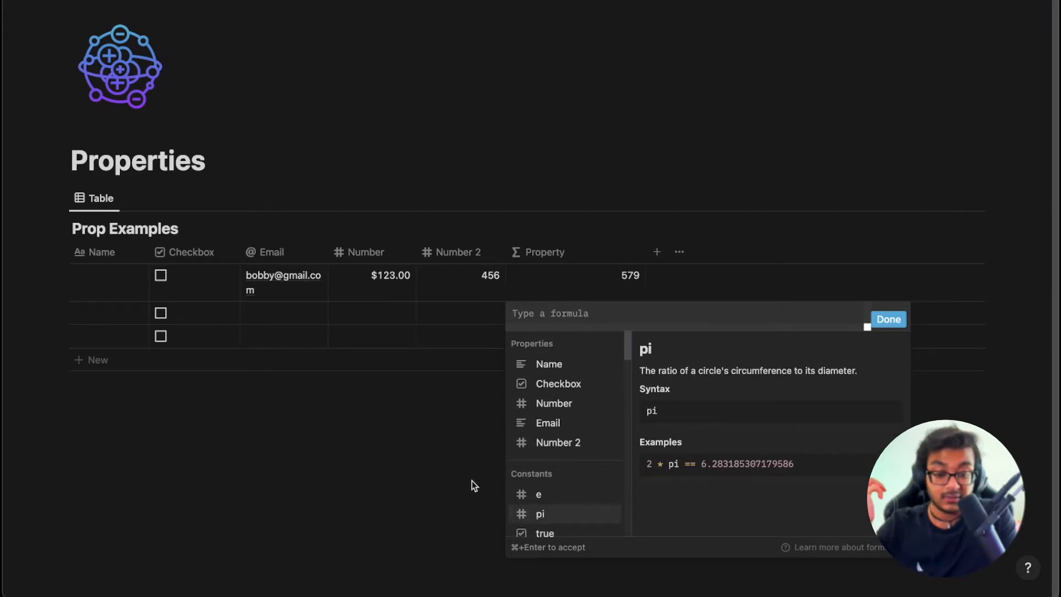
pyautogui.click(444, 411)
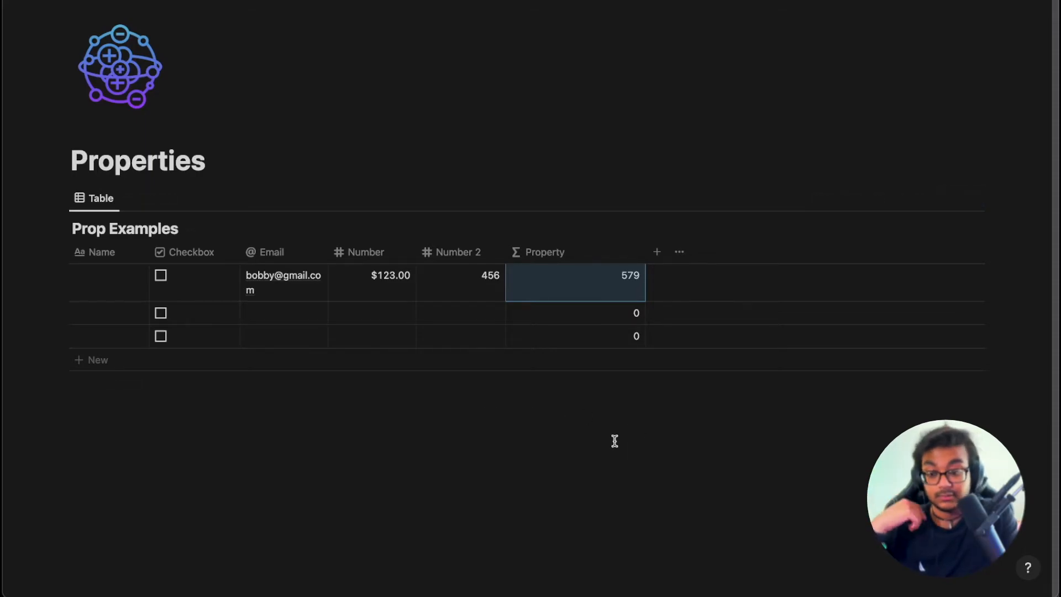
# Delete the two empty rows below the first, then check the 579 formula is intact.
pyautogui.moveTo(995, 344); pyautogui.dragTo(505, 307)
pyautogui.press('Delete')
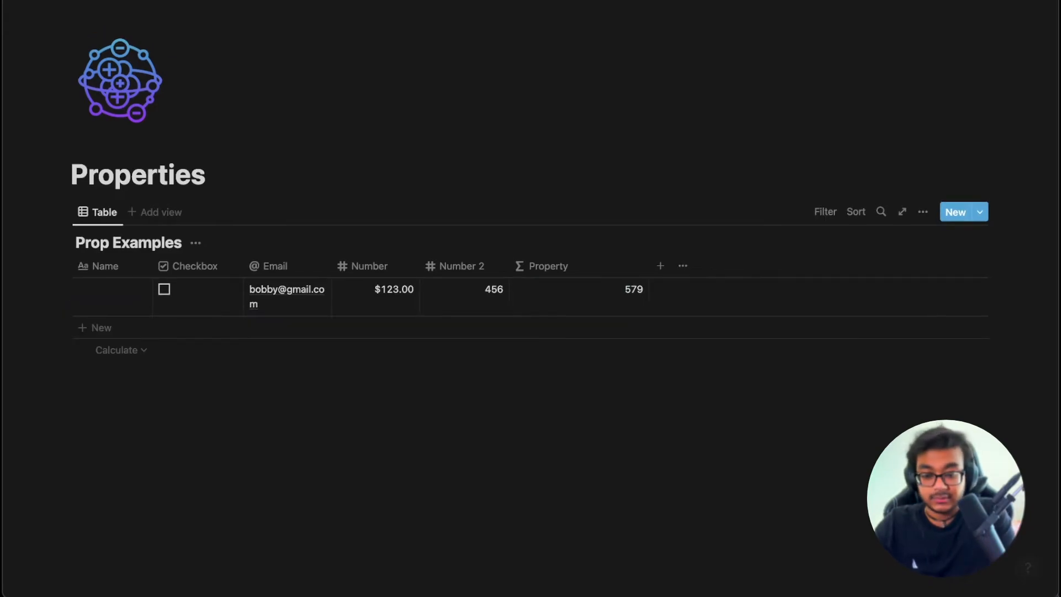
pyautogui.click(617, 303)
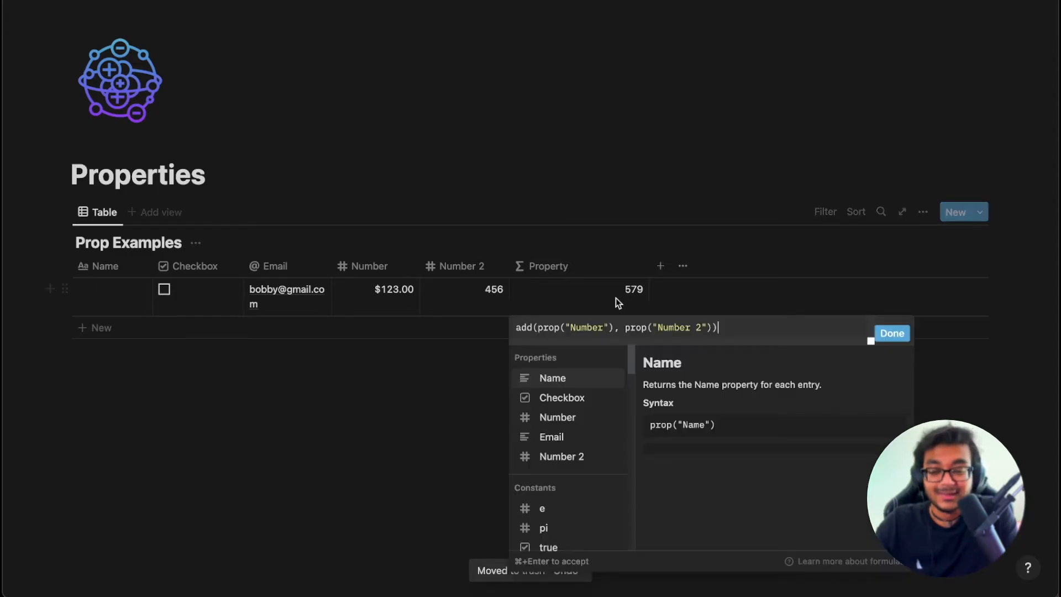
pyautogui.press('Escape')
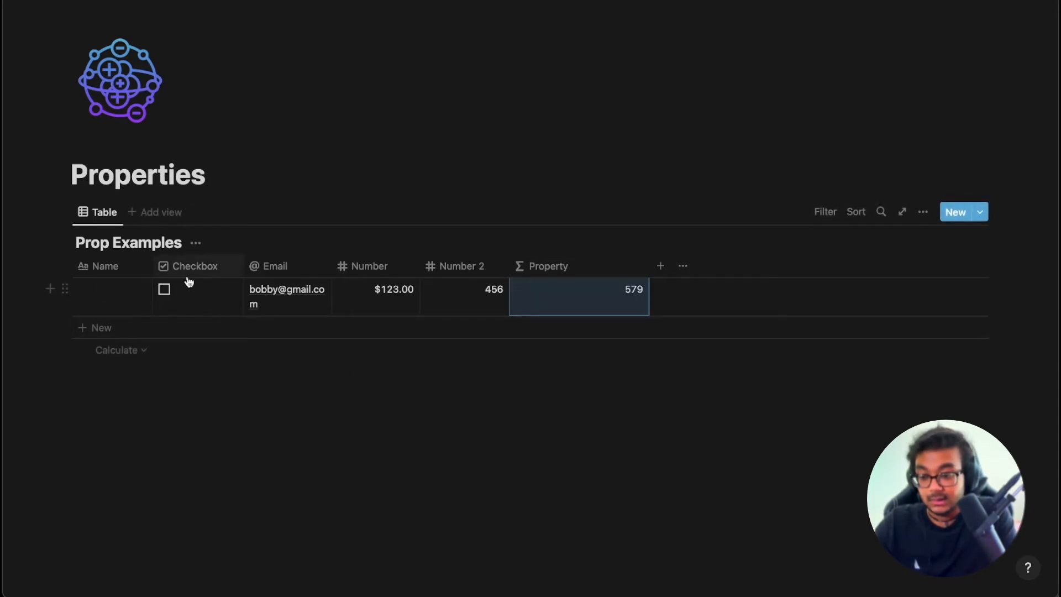
pyautogui.click(203, 447)
# Create a new private page with an icon, titled 'Title'.
pyautogui.moveTo(5, 221)
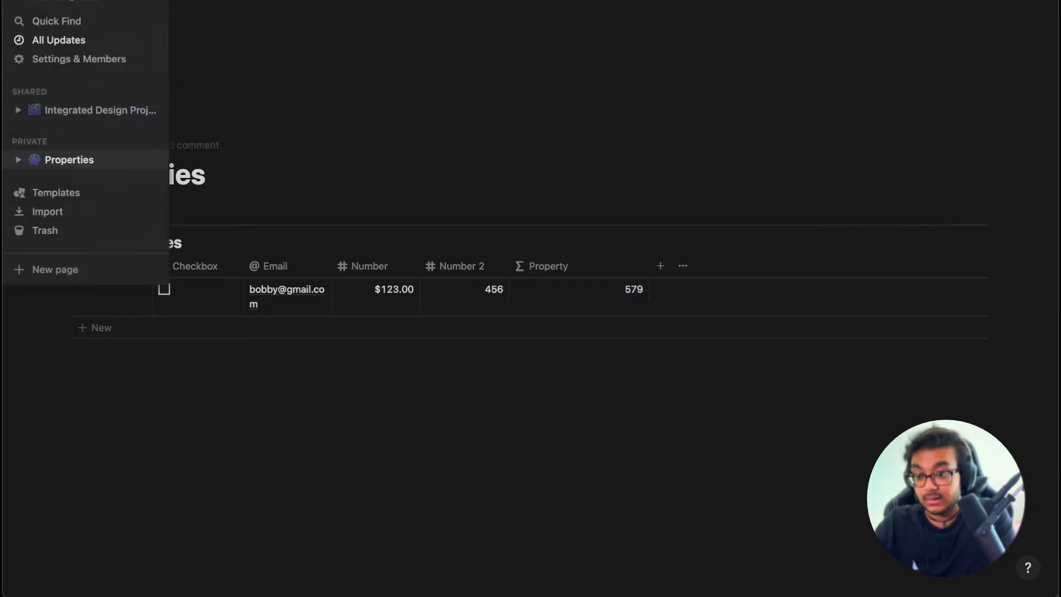
pyautogui.click(152, 142)
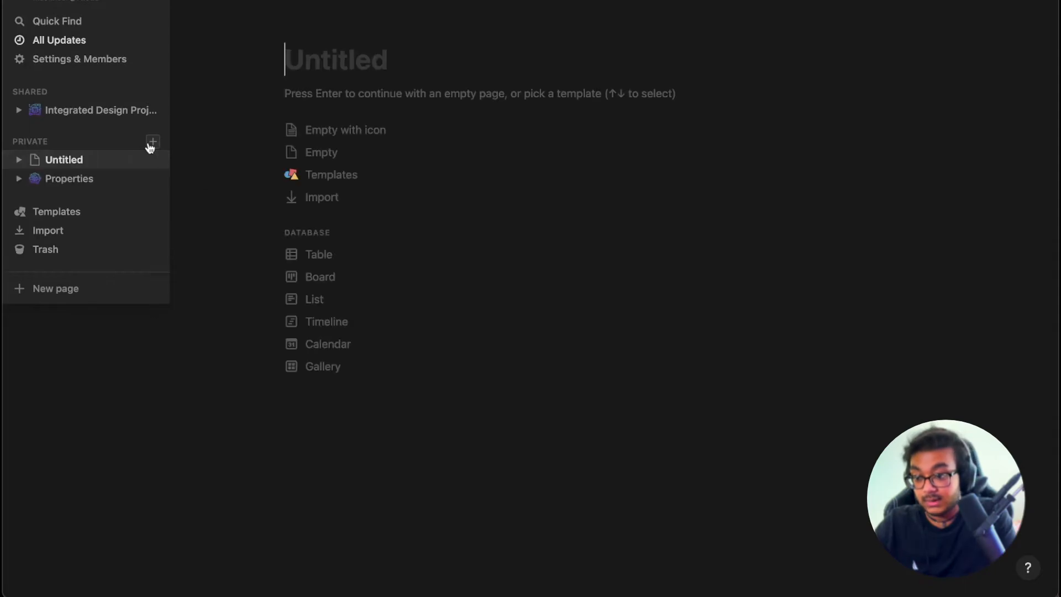
pyautogui.click(369, 142)
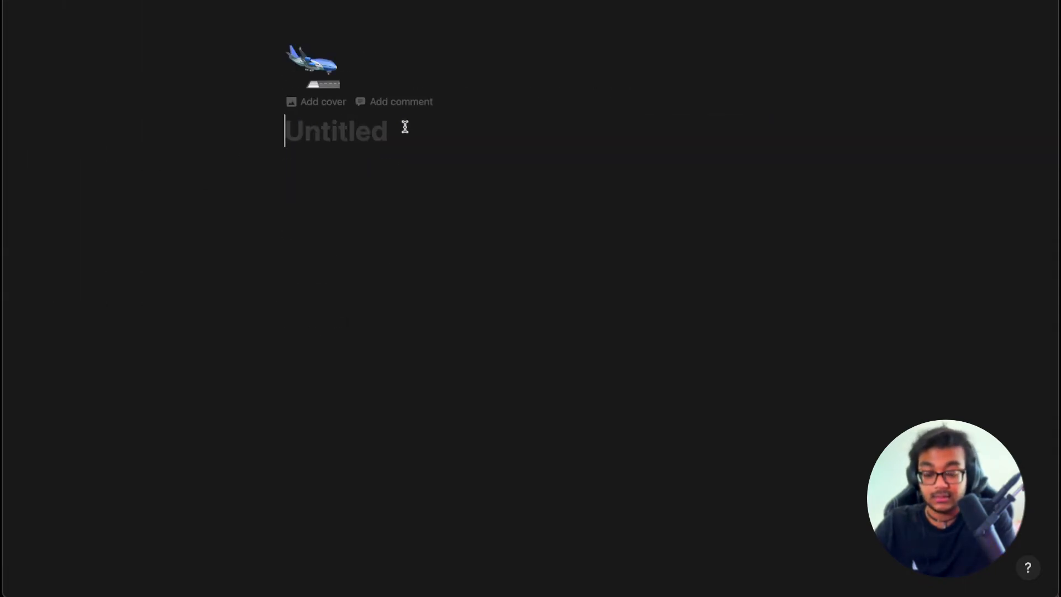
pyautogui.write('/in')
pyautogui.press('BackSpace')
pyautogui.press('BackSpace')
pyautogui.press('BackSpace')
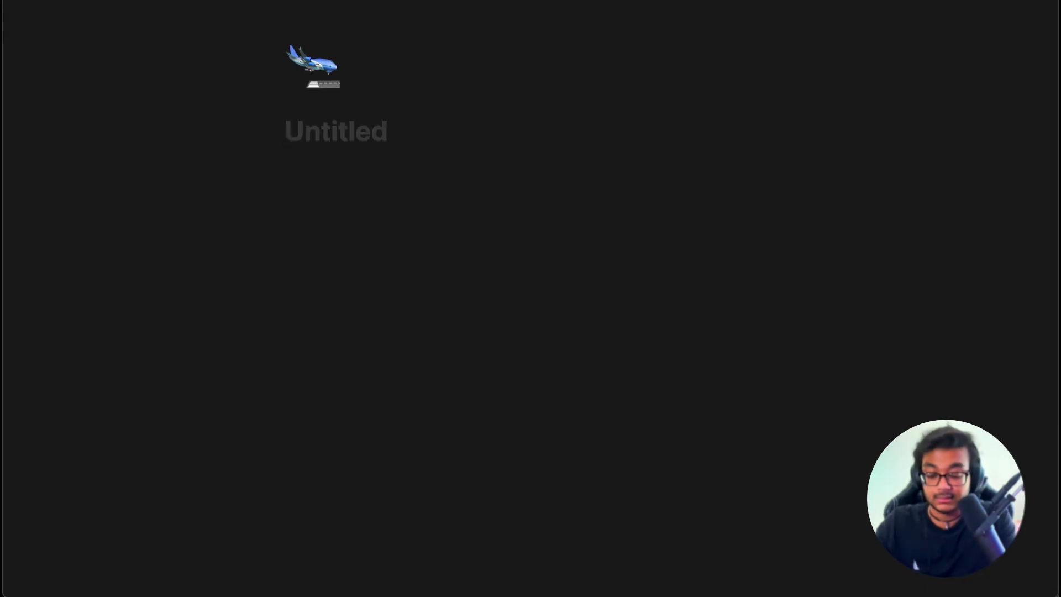
pyautogui.write('Title')
pyautogui.press('Return')
# Insert an inline database via /inline and name it 'Tasks'.
pyautogui.write('/inlin')
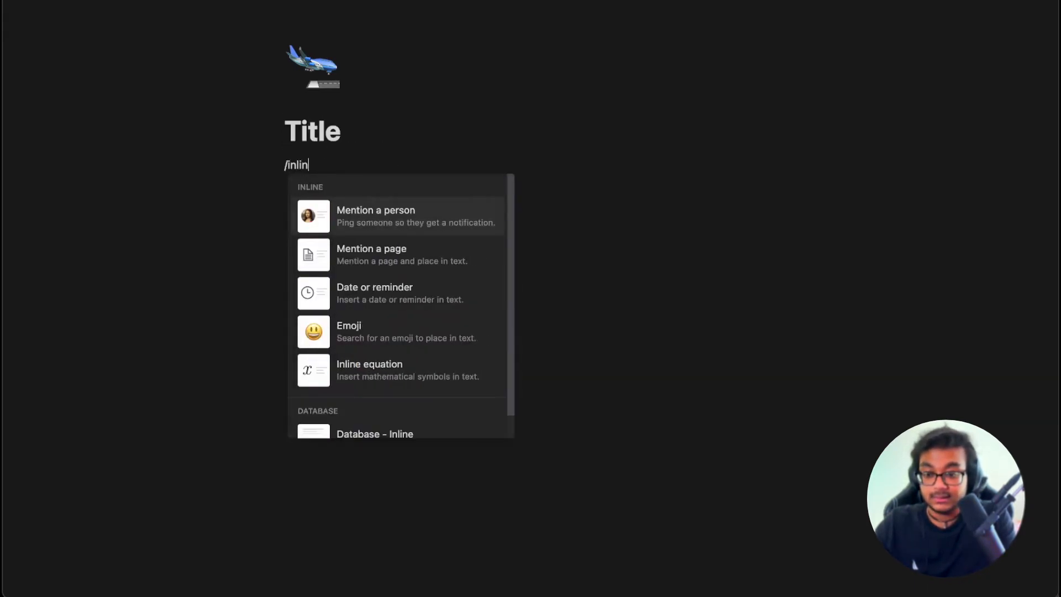
pyautogui.write('eta')
pyautogui.press('Return')
pyautogui.moveTo(267, 564)
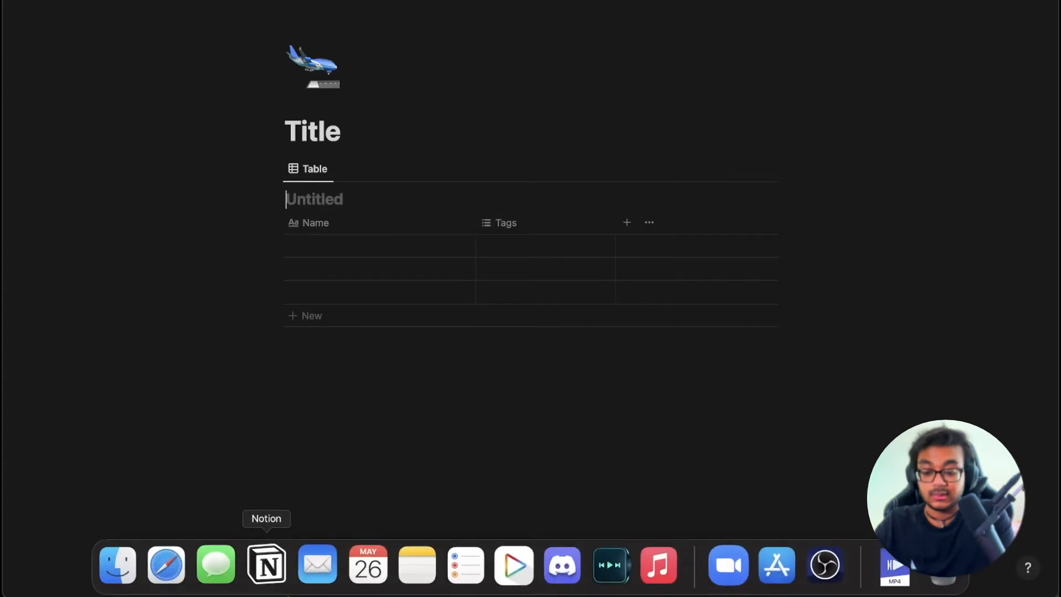
pyautogui.write('Tasks')
pyautogui.moveTo(71, 121)
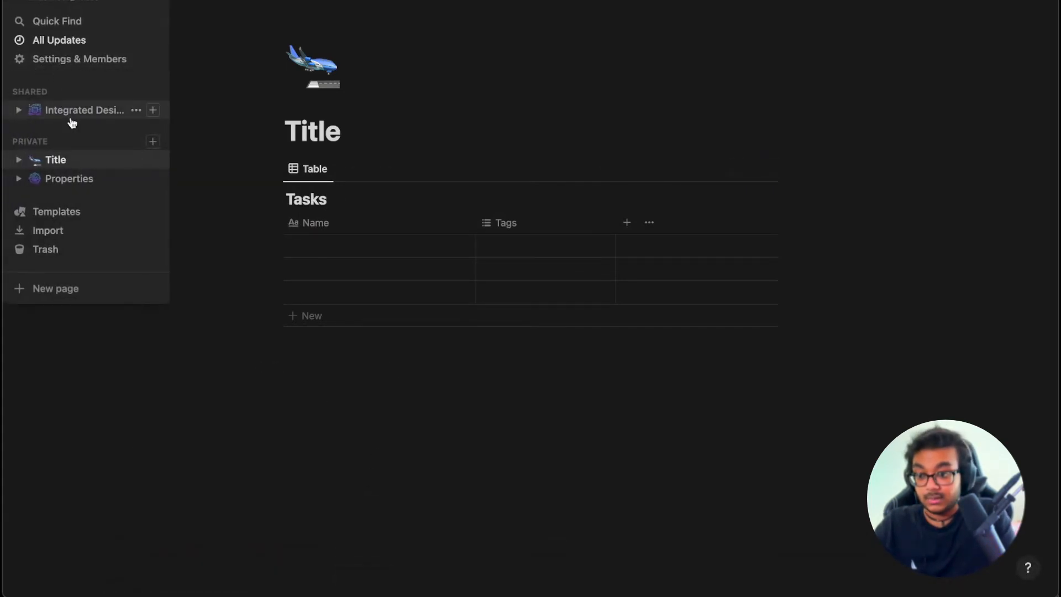
# Rename the Properties page's table to 'Projects' and delete the leftover example row.
pyautogui.click(65, 178)
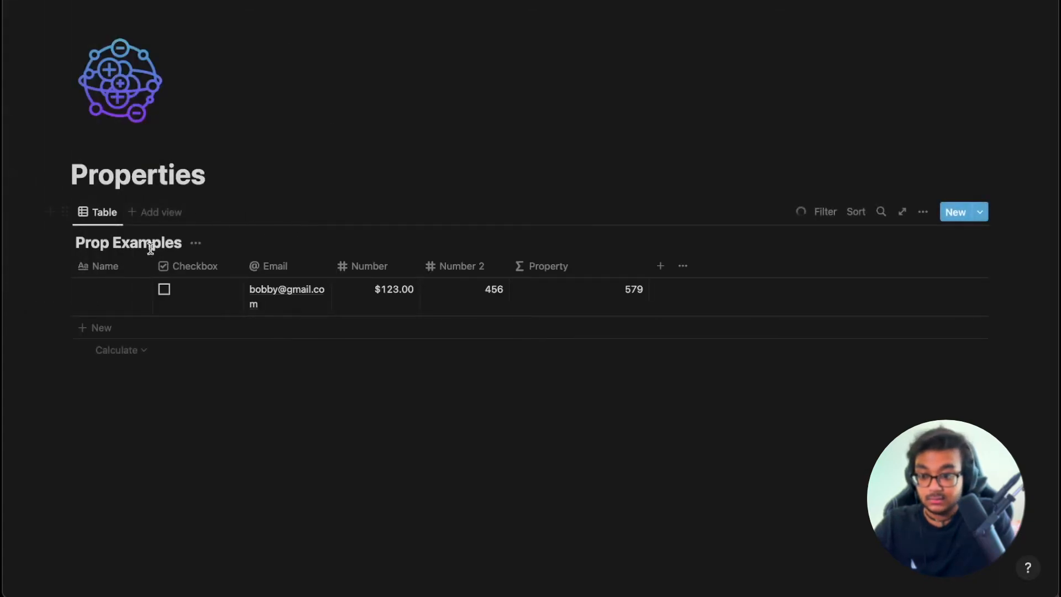
pyautogui.tripleClick(160, 245)
pyautogui.write('Projects')
pyautogui.moveTo(994, 291); pyautogui.dragTo(373, 303)
pyautogui.press('BackSpace')
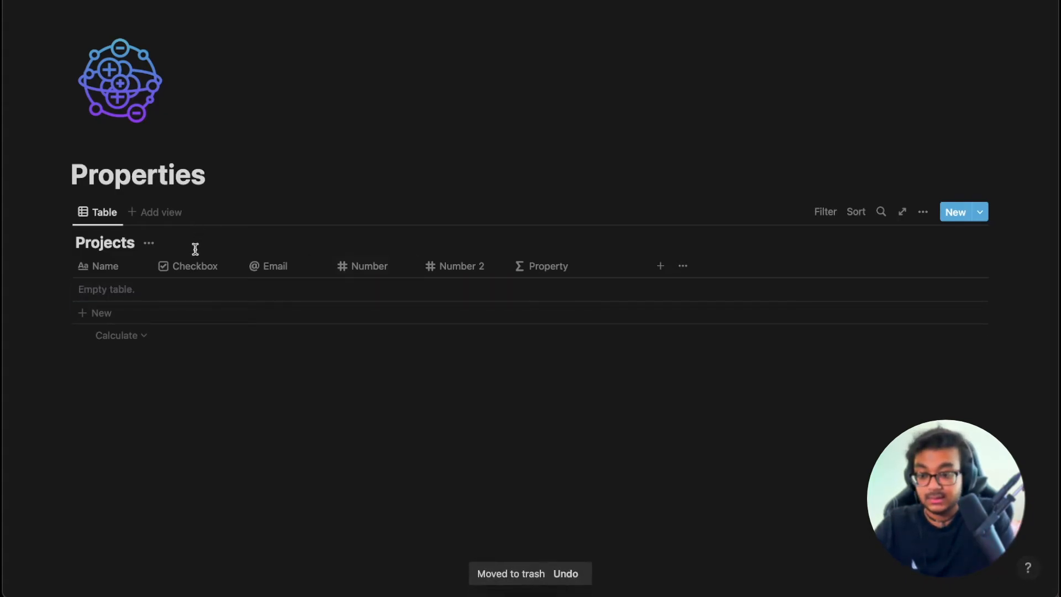
# Add two rows named 'Project 1' and 'Project 2'.
pyautogui.click(194, 268)
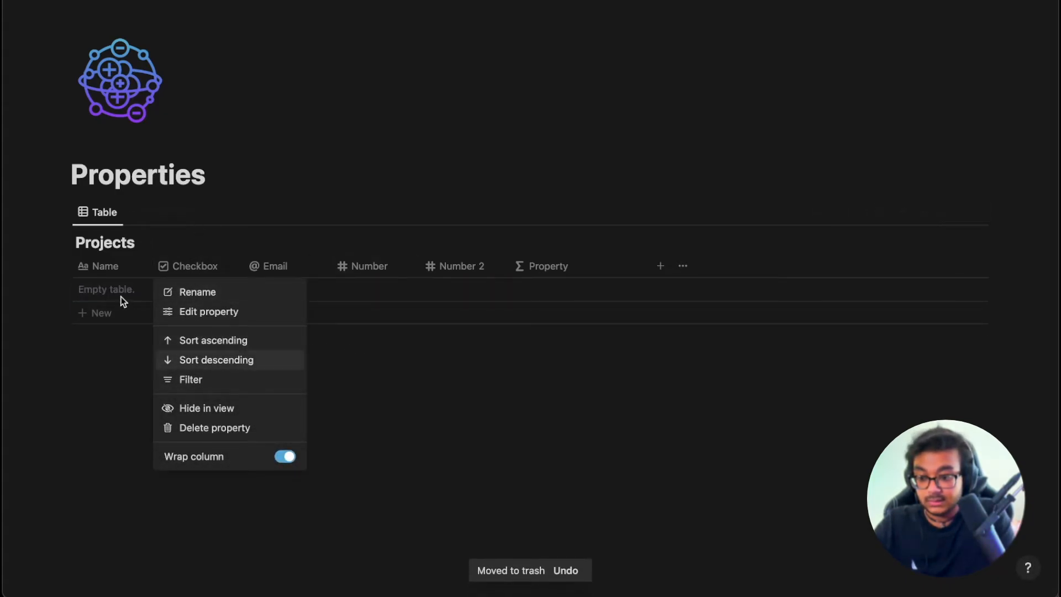
pyautogui.click(106, 268)
pyautogui.click(131, 313)
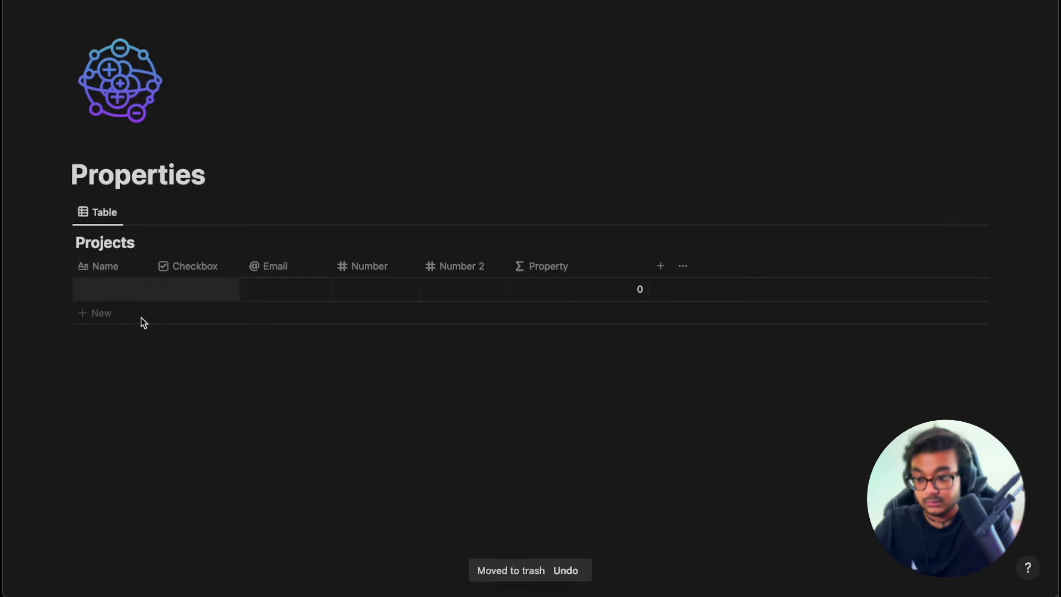
pyautogui.click(137, 312)
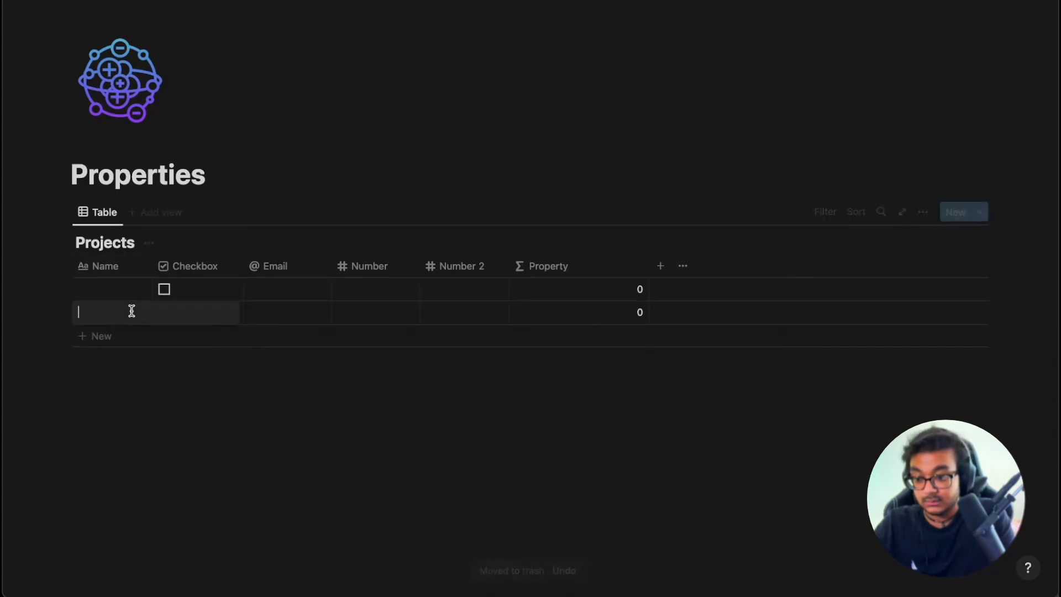
pyautogui.click(90, 291)
pyautogui.write('Project 1')
pyautogui.press('Return')
pyautogui.click(88, 307)
pyautogui.write('Pro')
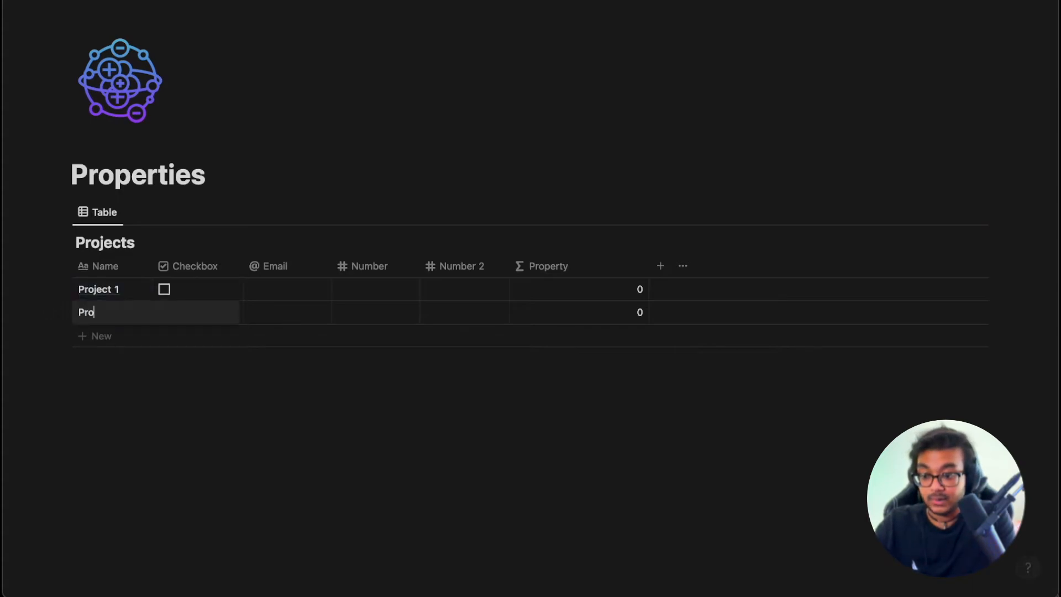
pyautogui.press('Escape')
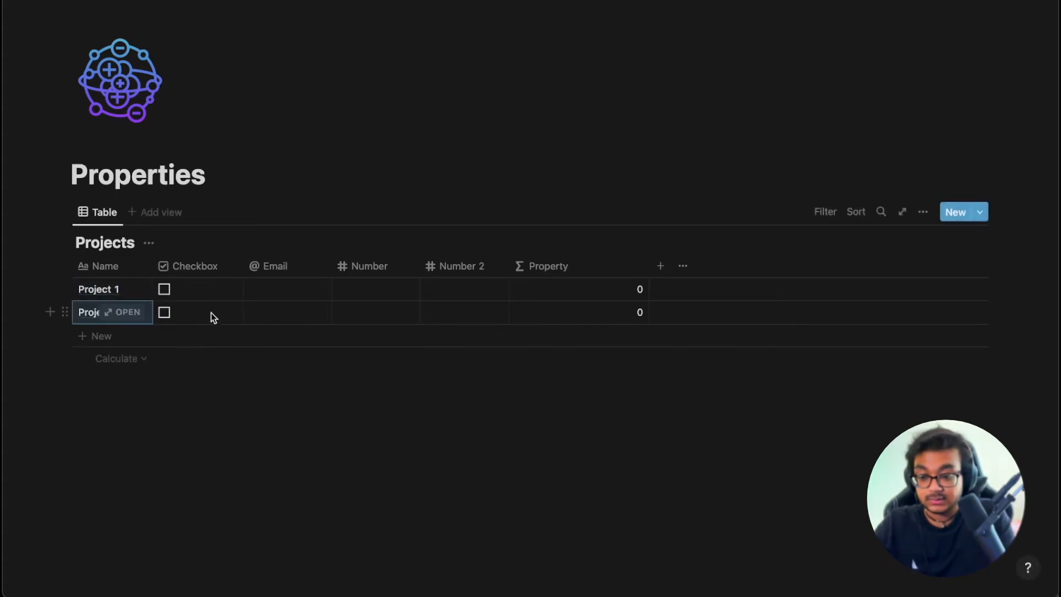
# Delete the Checkbox, Email, Number and Number 2 columns.
pyautogui.click(214, 267)
pyautogui.rightClick(215, 266)
pyautogui.click(214, 267)
pyautogui.click(210, 268)
pyautogui.click(214, 437)
pyautogui.click(215, 436)
pyautogui.click(217, 435)
pyautogui.click(249, 429)
pyautogui.click(221, 267)
pyautogui.click(418, 367)
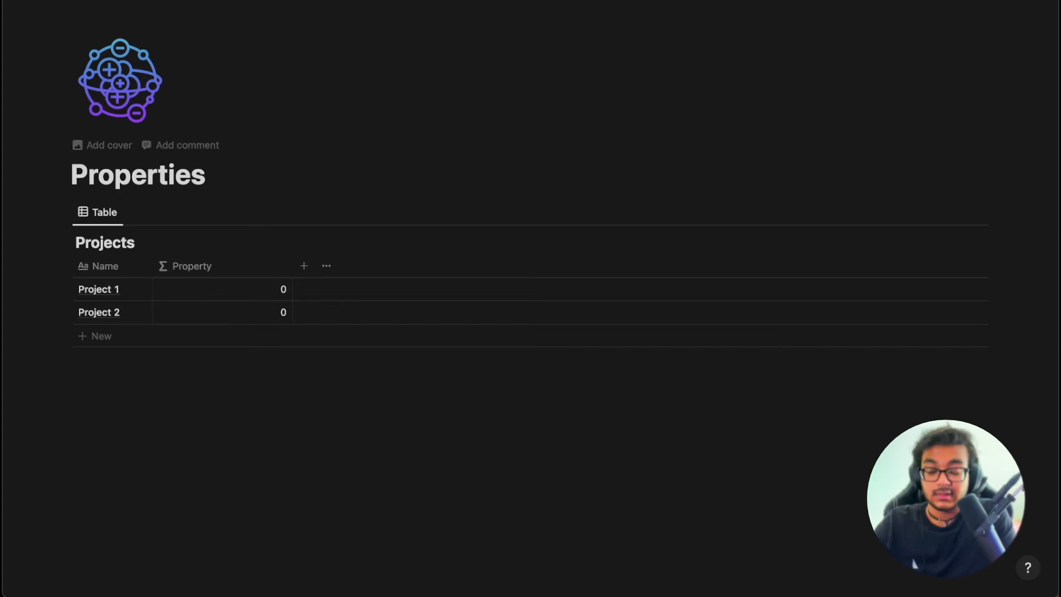
# On the Title page, name the tasks P1 Task 1, P1 Task 2, P2 Task 1 and P2 Task 2.
pyautogui.moveTo(8, 139)
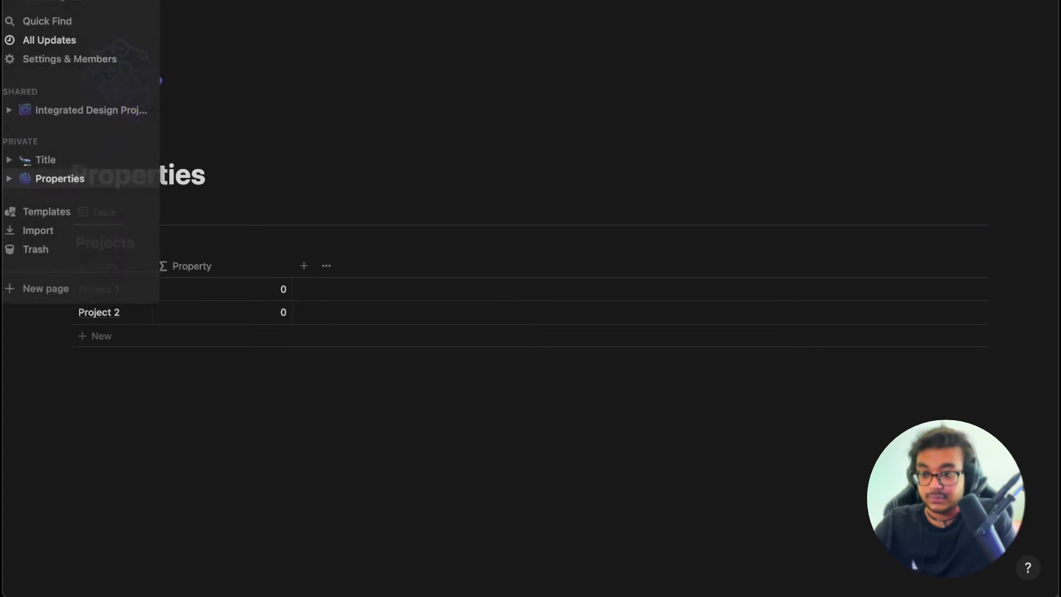
pyautogui.click(61, 161)
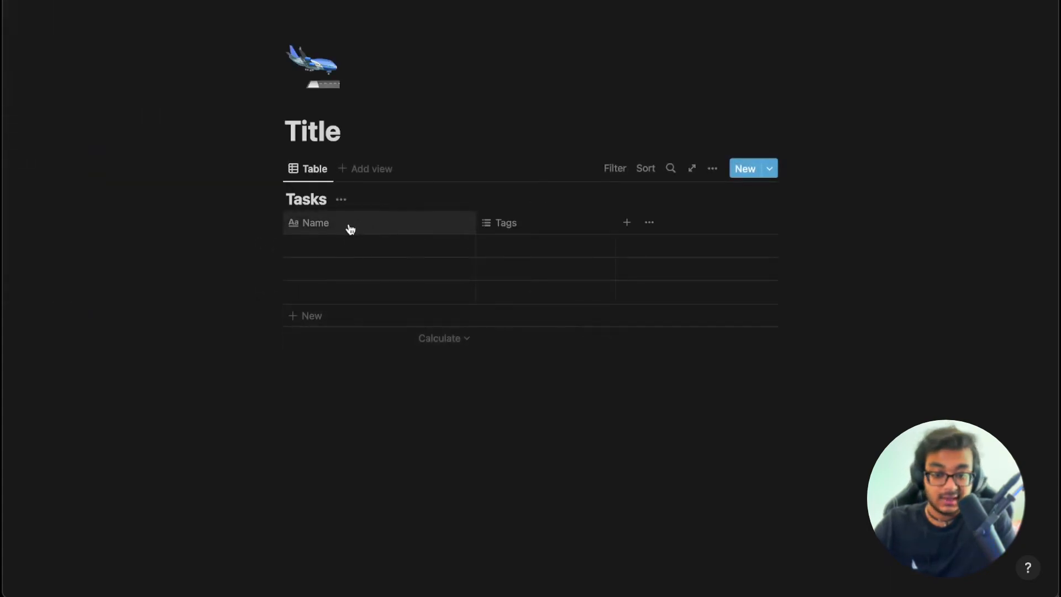
pyautogui.click(327, 246)
pyautogui.write('P1 Task 1')
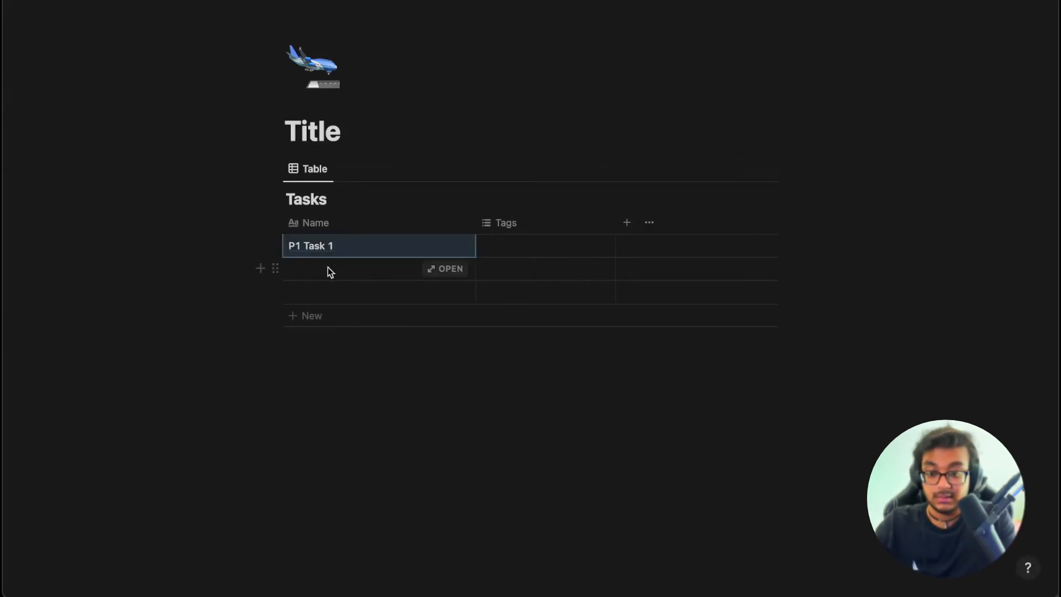
pyautogui.click(328, 269)
pyautogui.write('P1 Task 2')
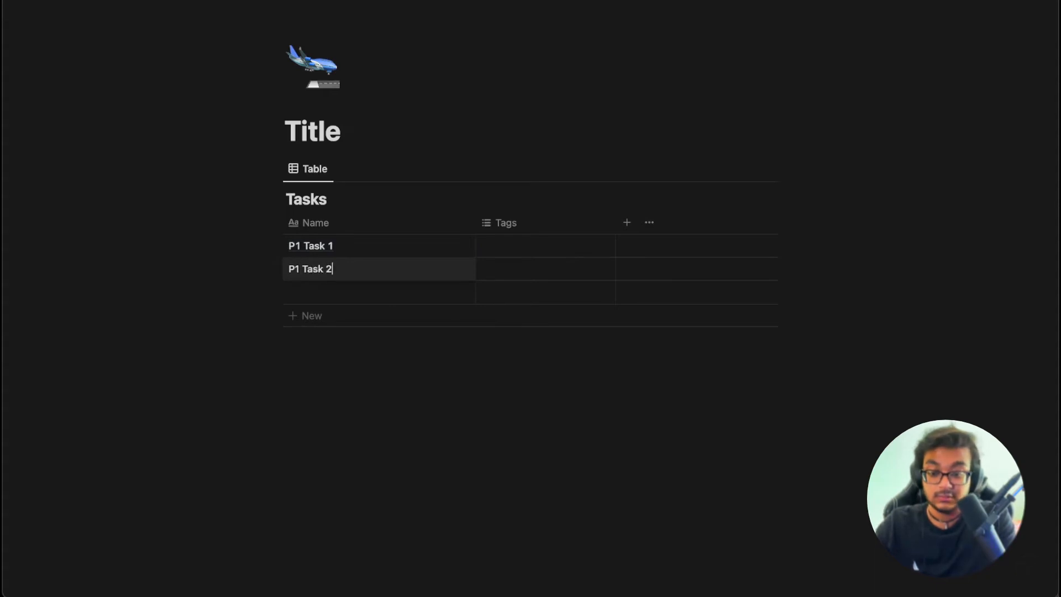
pyautogui.click(320, 294)
pyautogui.write('P2')
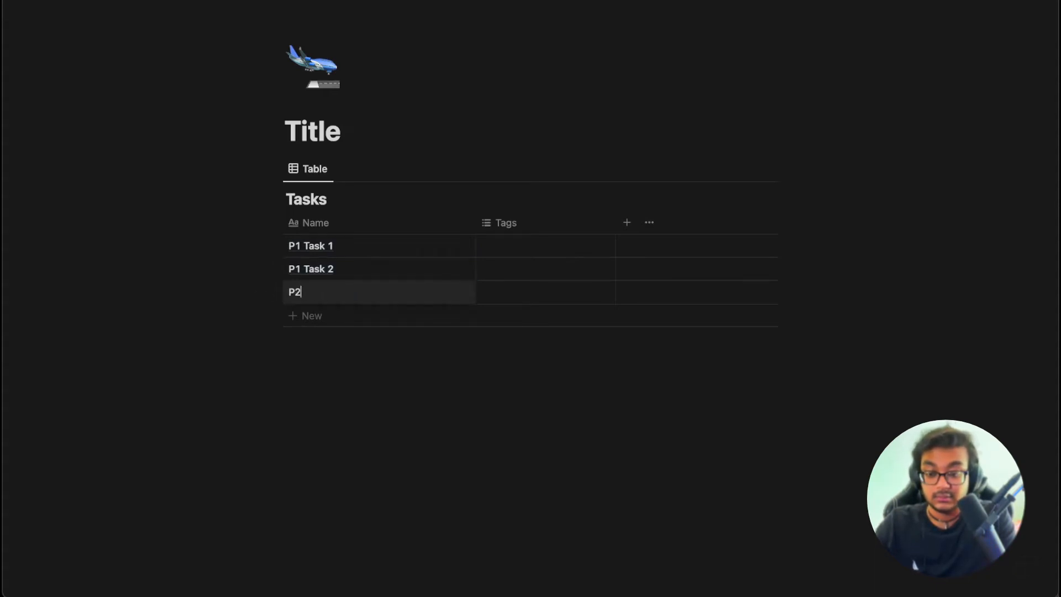
pyautogui.press('Return')
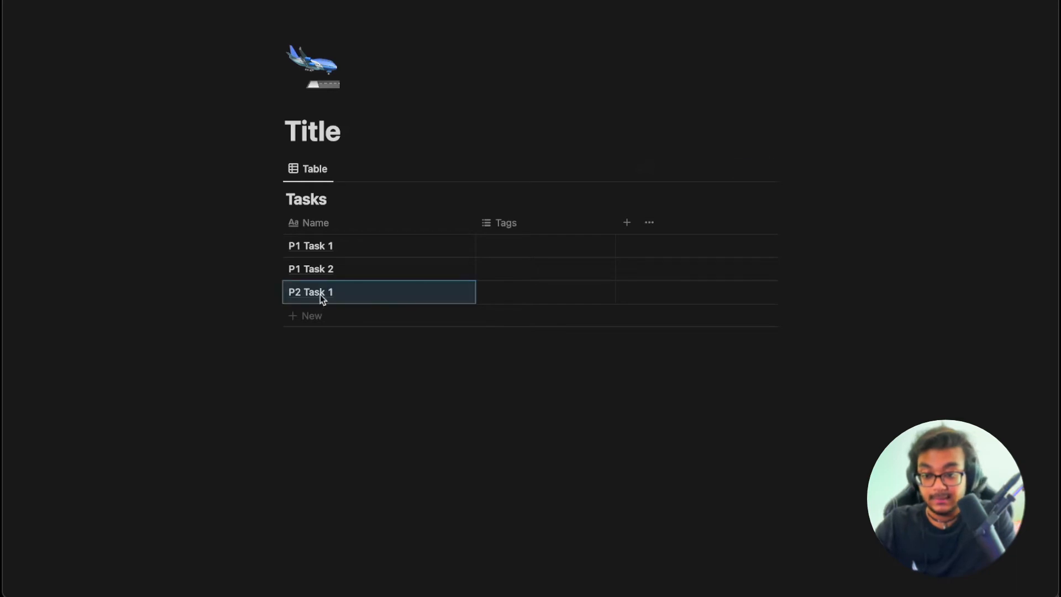
pyautogui.click(311, 315)
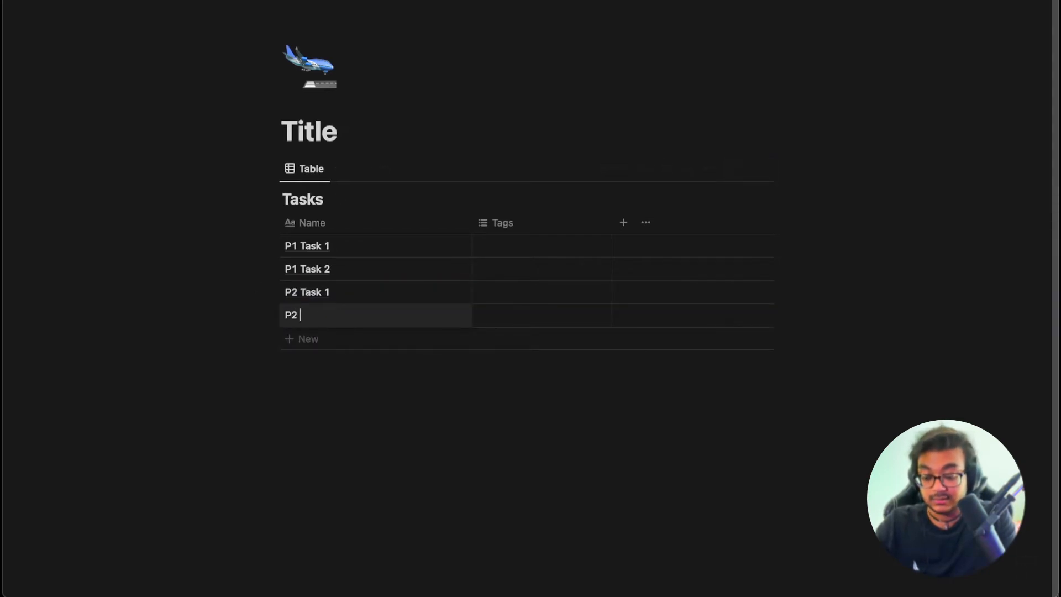
pyautogui.press('Escape')
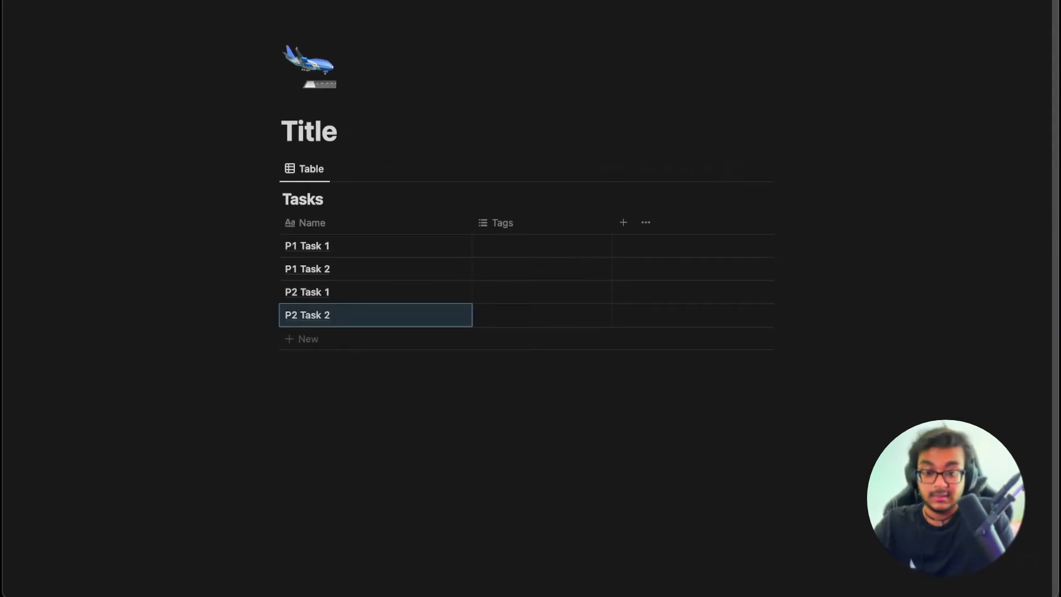
pyautogui.click(555, 228)
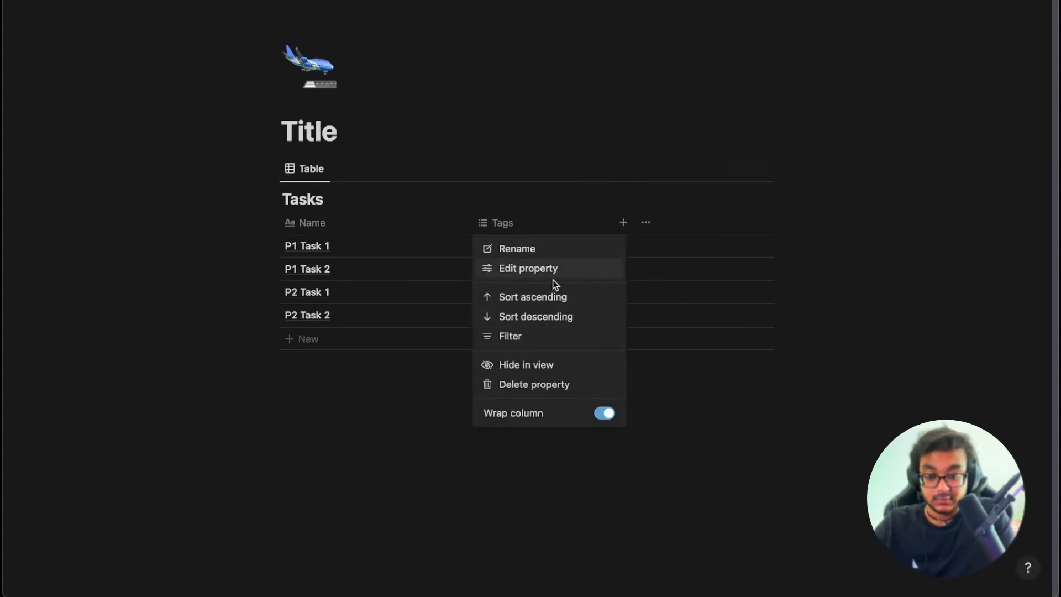
pyautogui.click(528, 270)
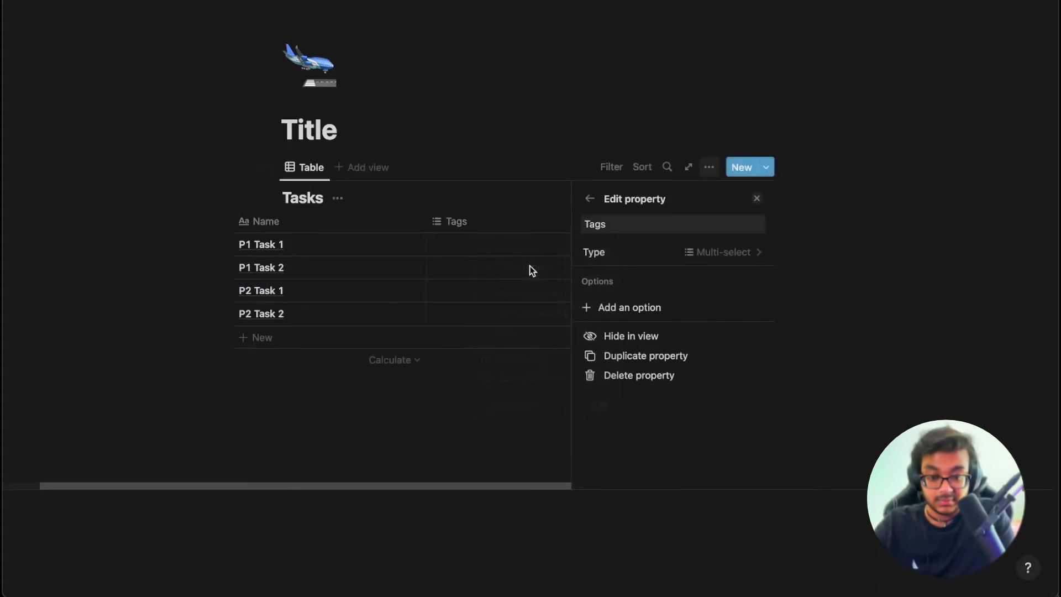
pyautogui.click(757, 259)
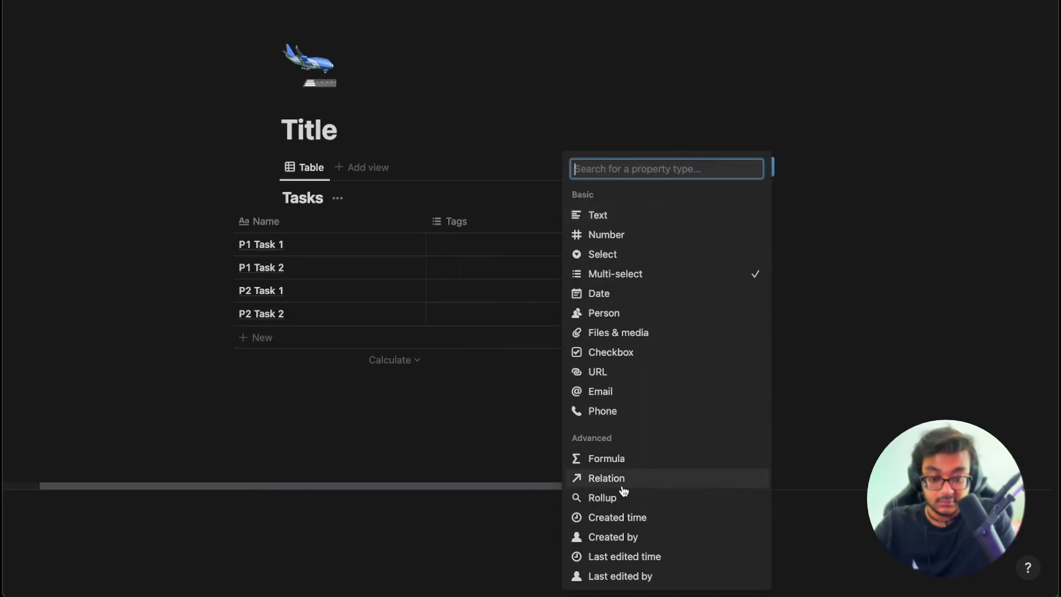
pyautogui.click(625, 489)
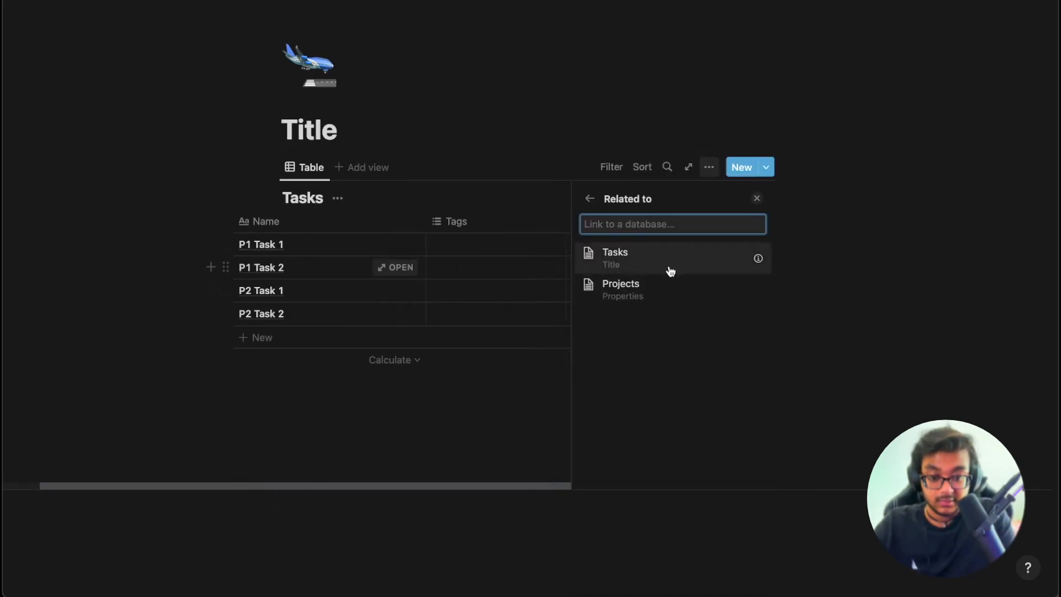
pyautogui.click(661, 287)
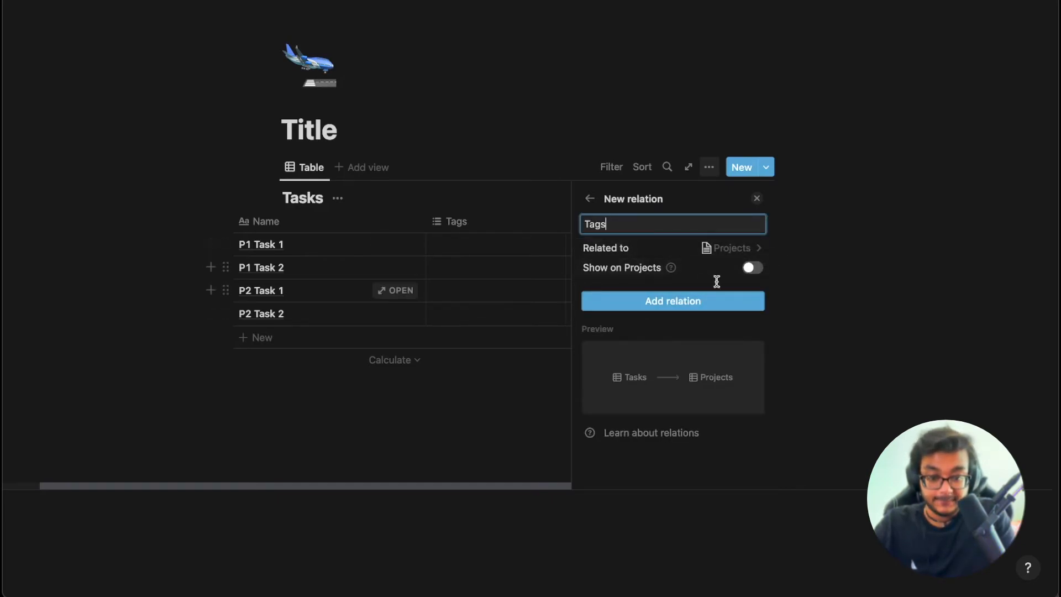
pyautogui.click(750, 271)
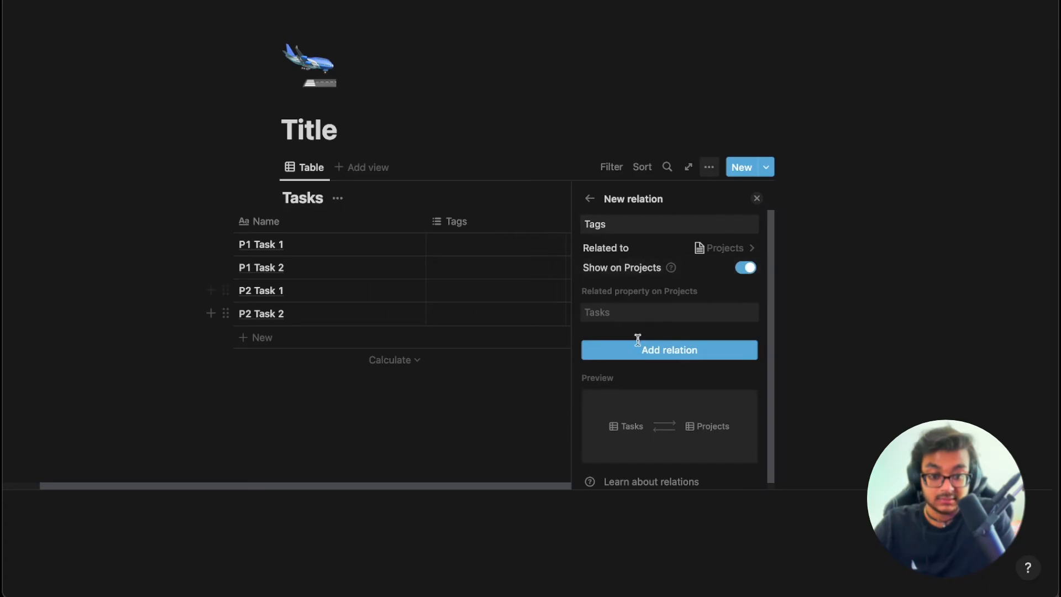
pyautogui.click(467, 440)
pyautogui.moveTo(80, 85)
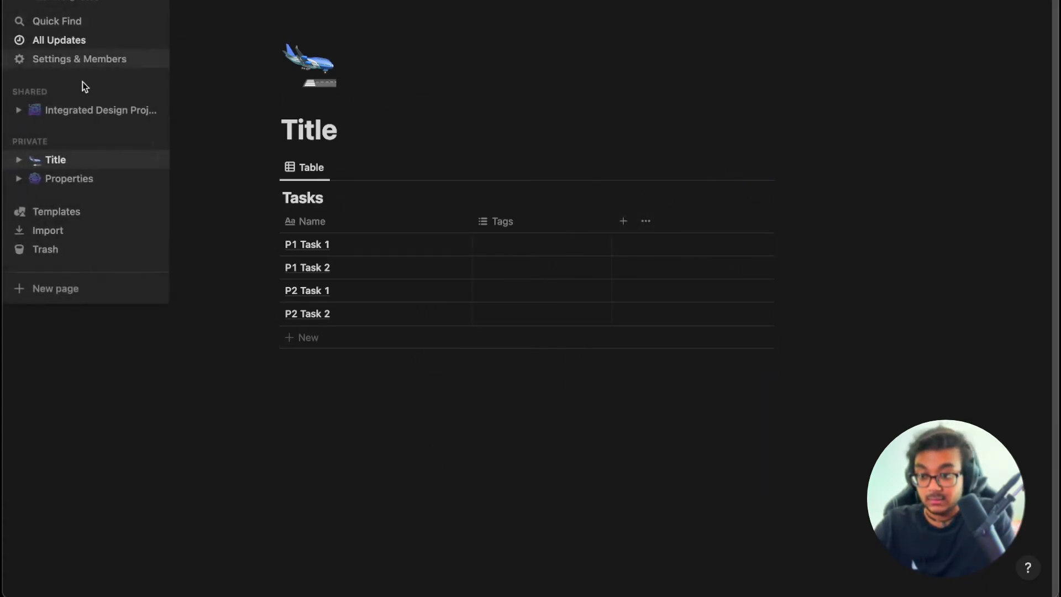
# Back on the Tasks table, change the Tags property type to Relation.
pyautogui.click(80, 178)
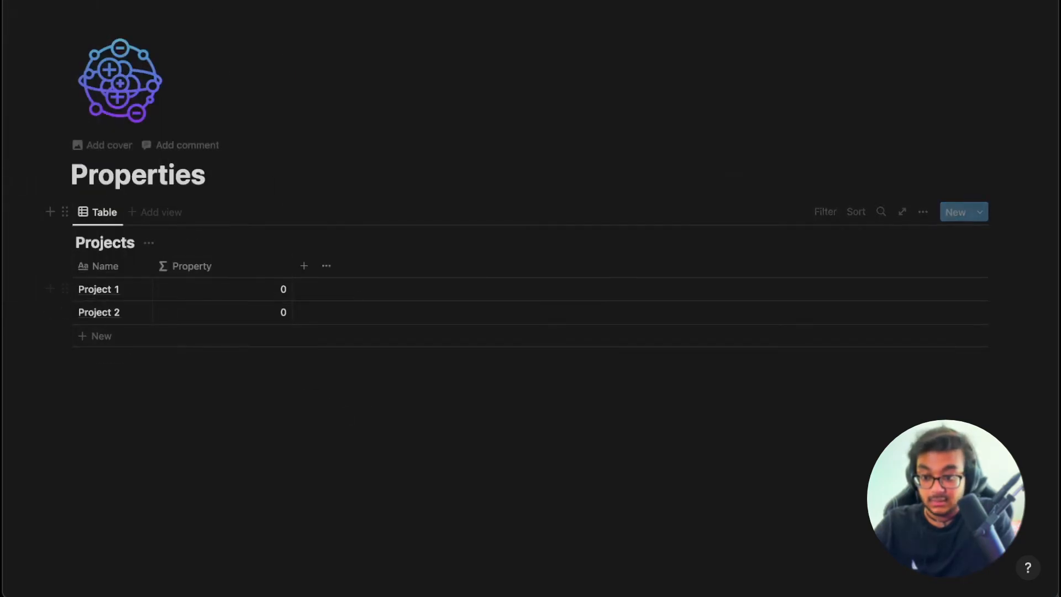
pyautogui.moveTo(4, 85)
pyautogui.click(66, 160)
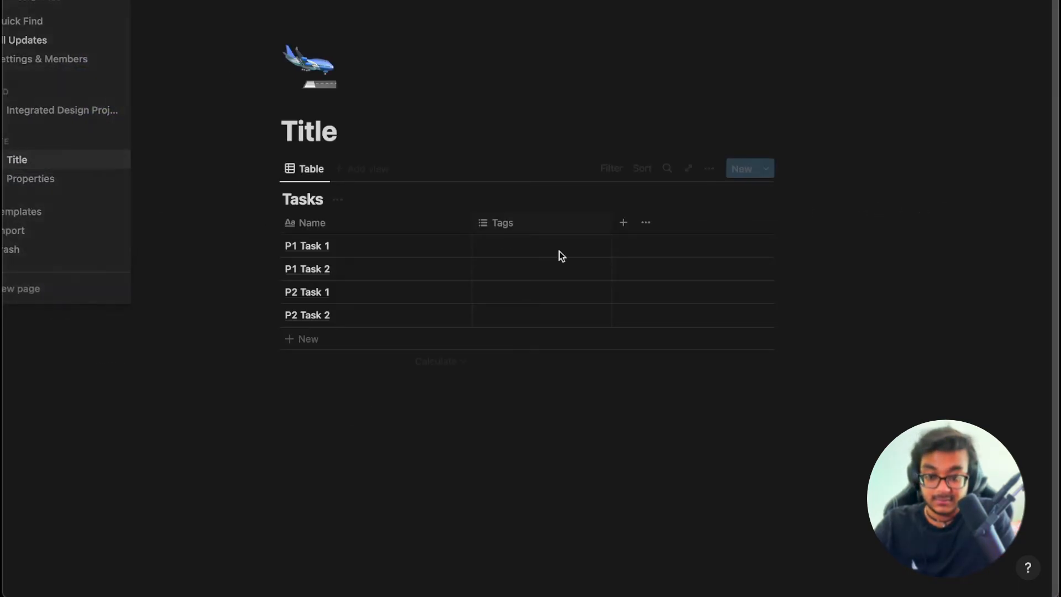
pyautogui.click(561, 228)
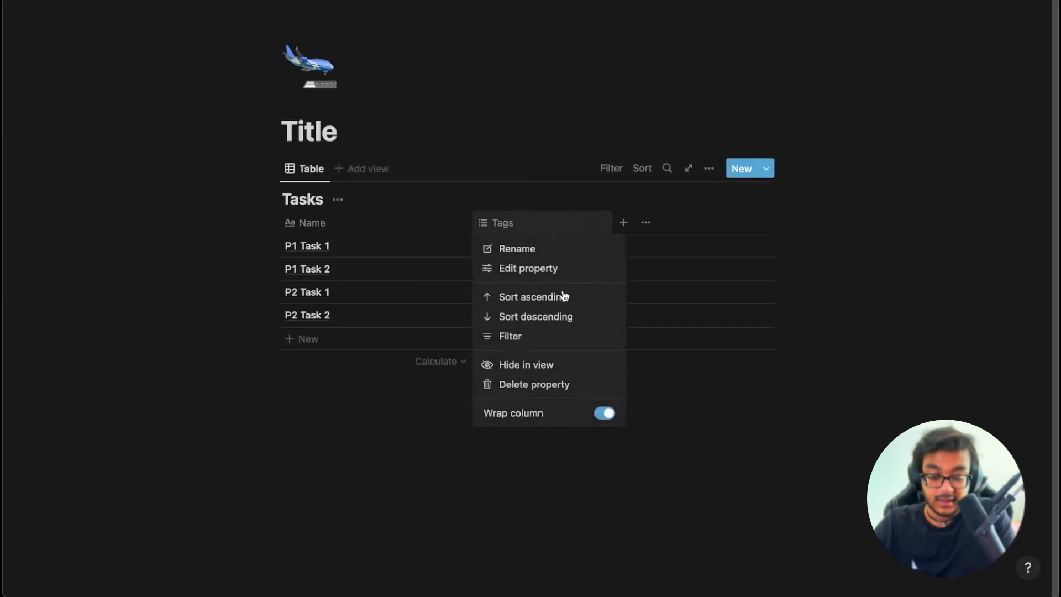
pyautogui.click(542, 271)
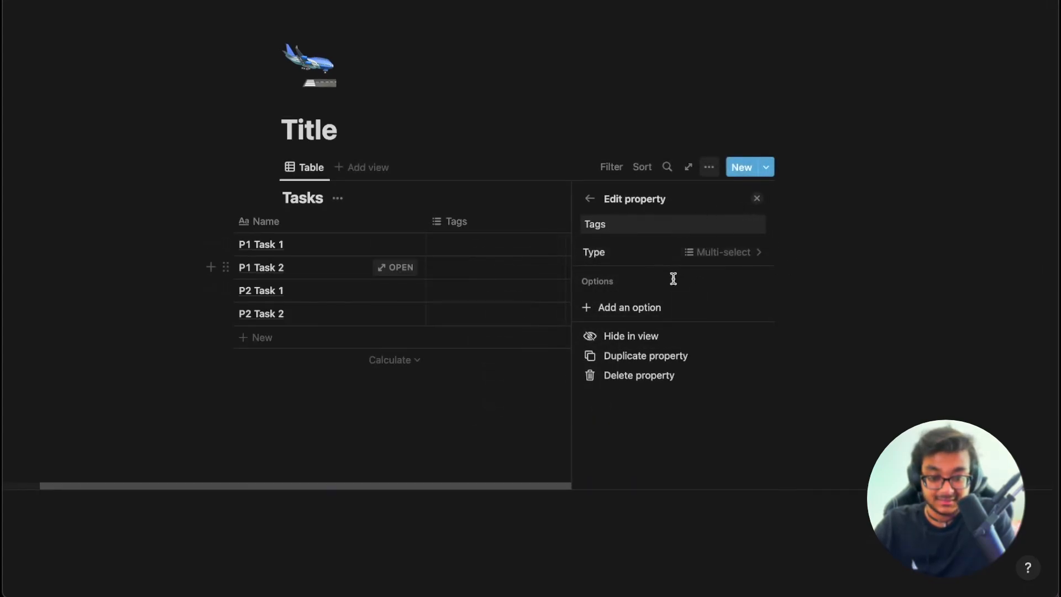
pyautogui.click(697, 253)
pyautogui.click(632, 479)
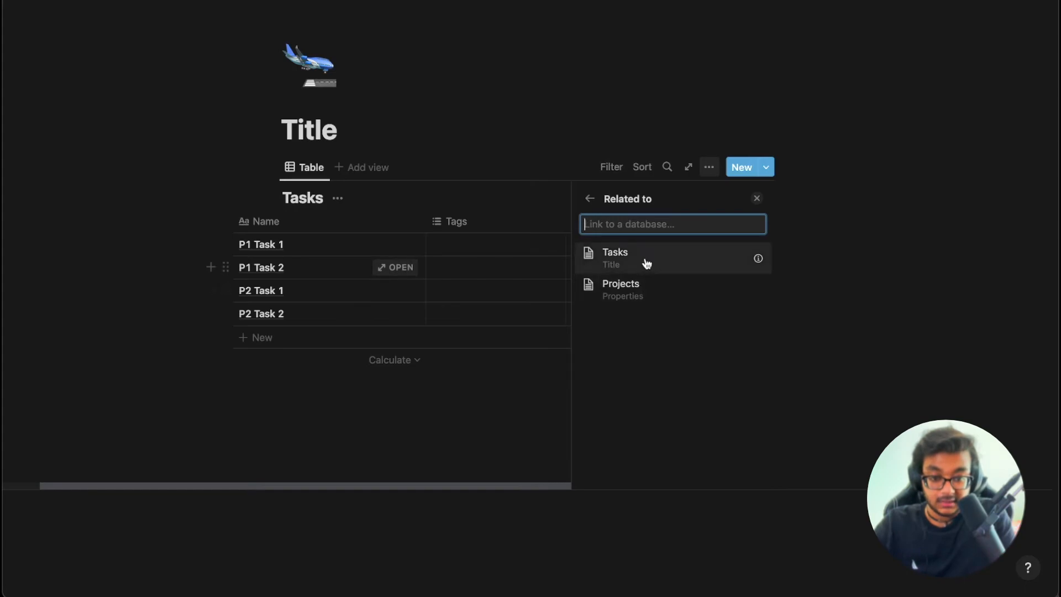
# Relate Tags to the Projects database, shown on Projects as 'Project Tasks'.
pyautogui.click(643, 284)
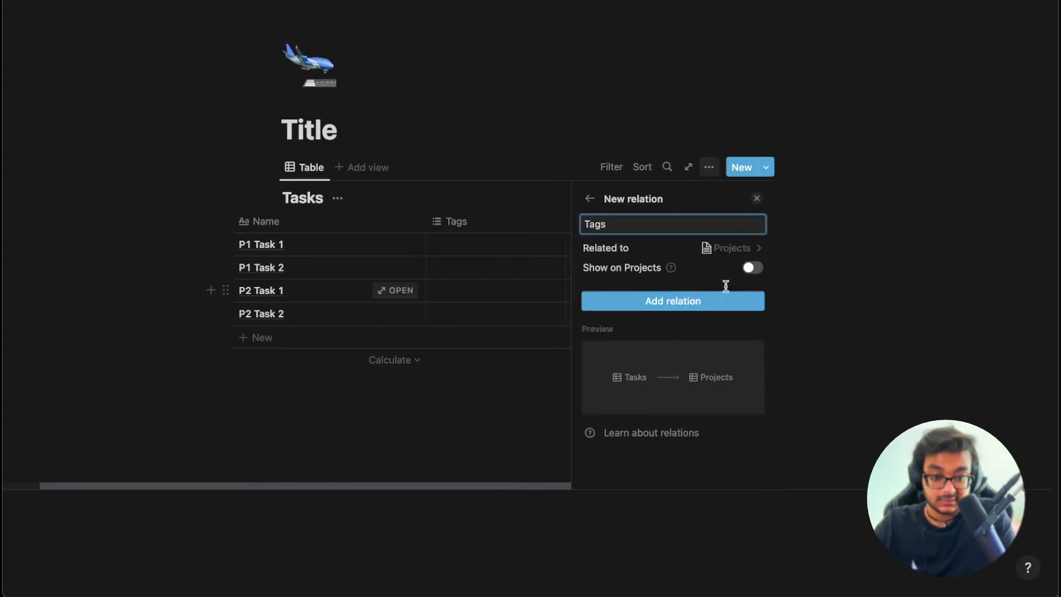
pyautogui.click(751, 268)
pyautogui.click(682, 315)
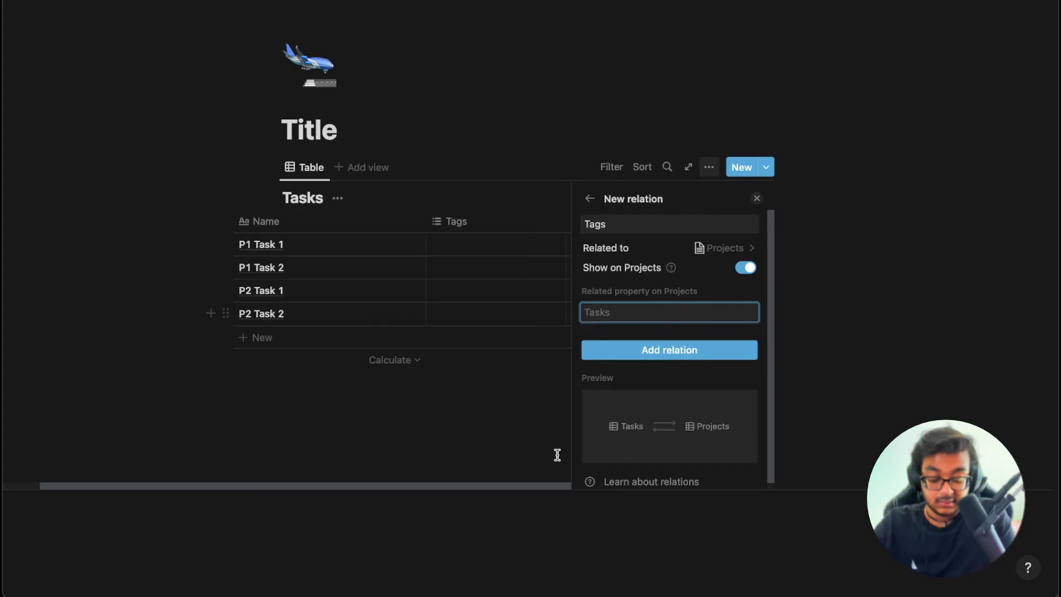
pyautogui.scroll(-1, 656, 424)
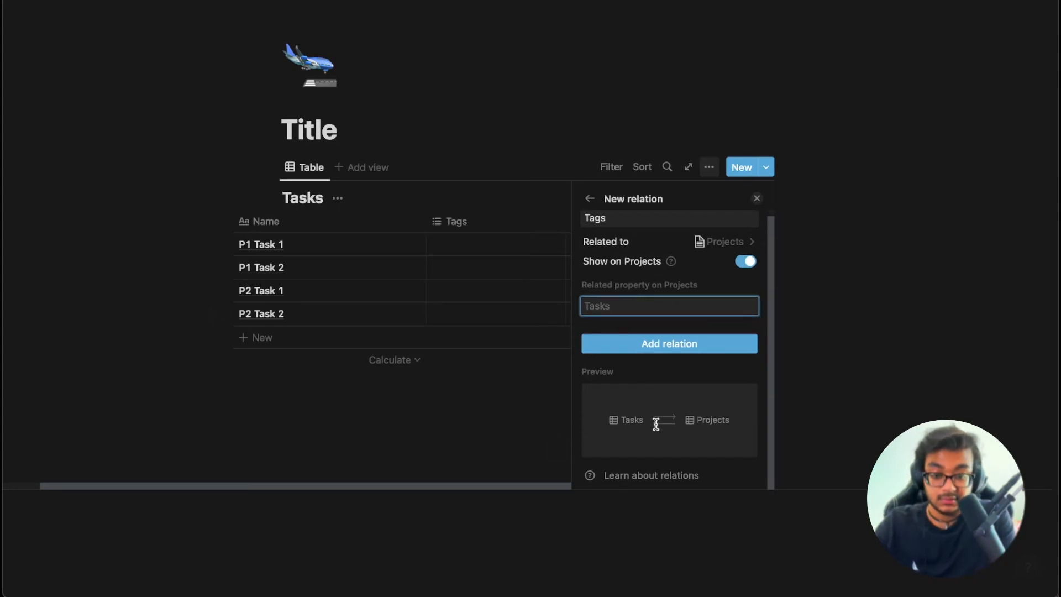
pyautogui.write('Project Tasks')
pyautogui.scroll(-1, 669, 348)
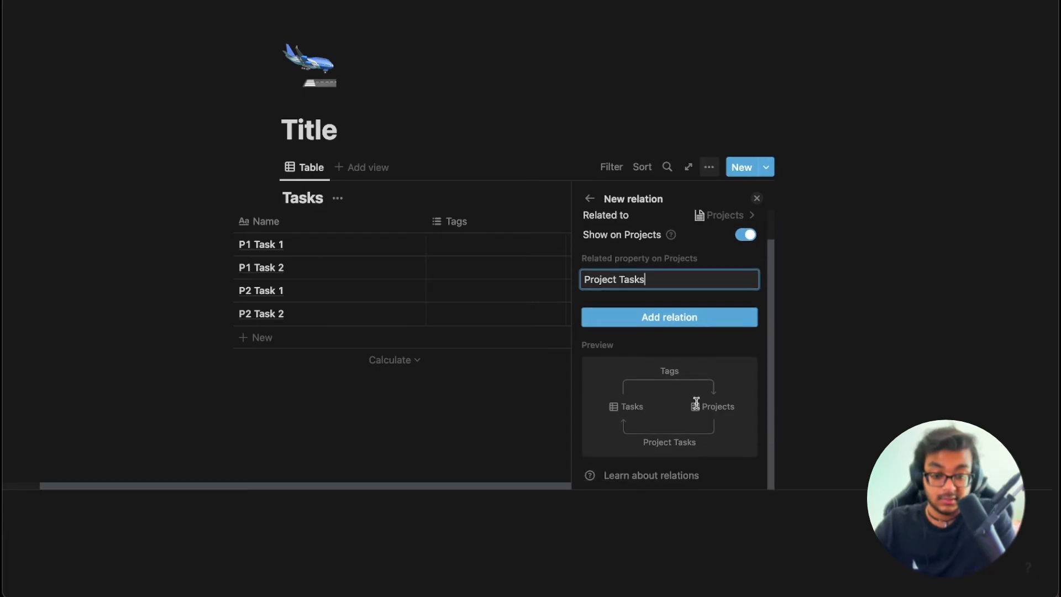
pyautogui.click(679, 325)
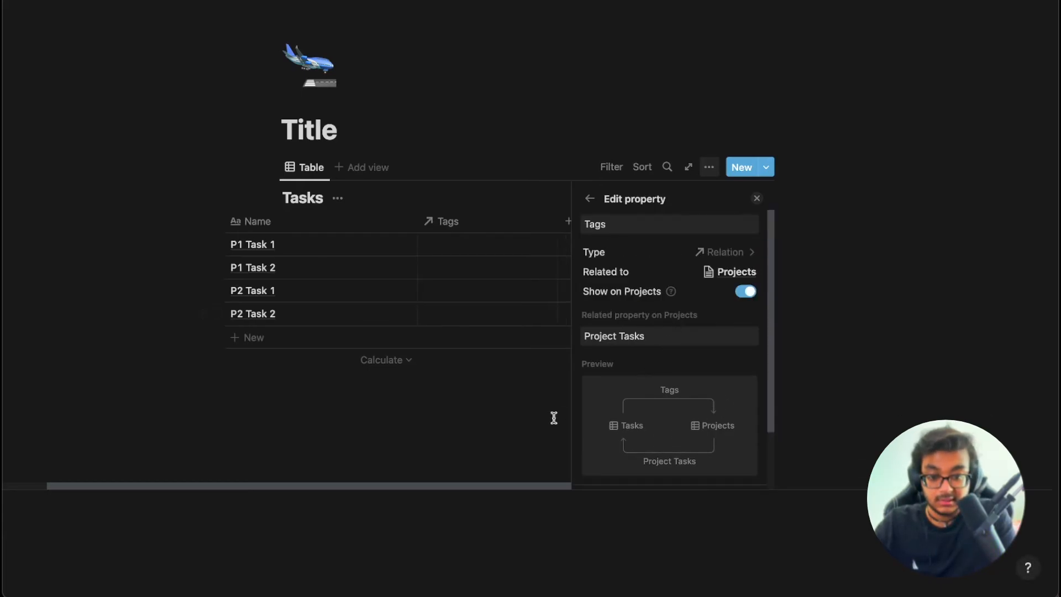
pyautogui.scroll(-3, 679, 395)
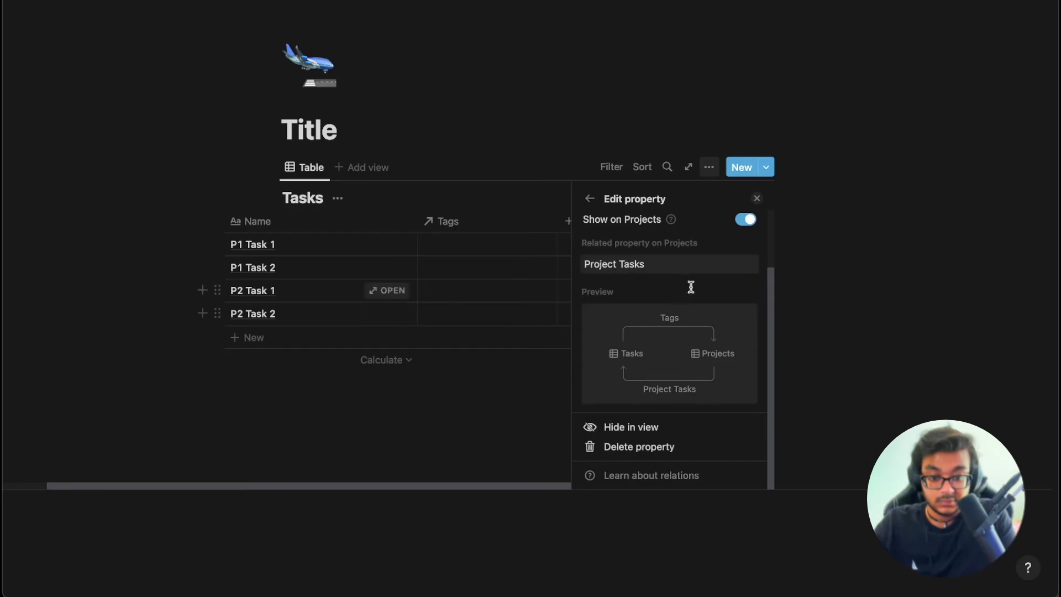
pyautogui.scroll(3, 643, 382)
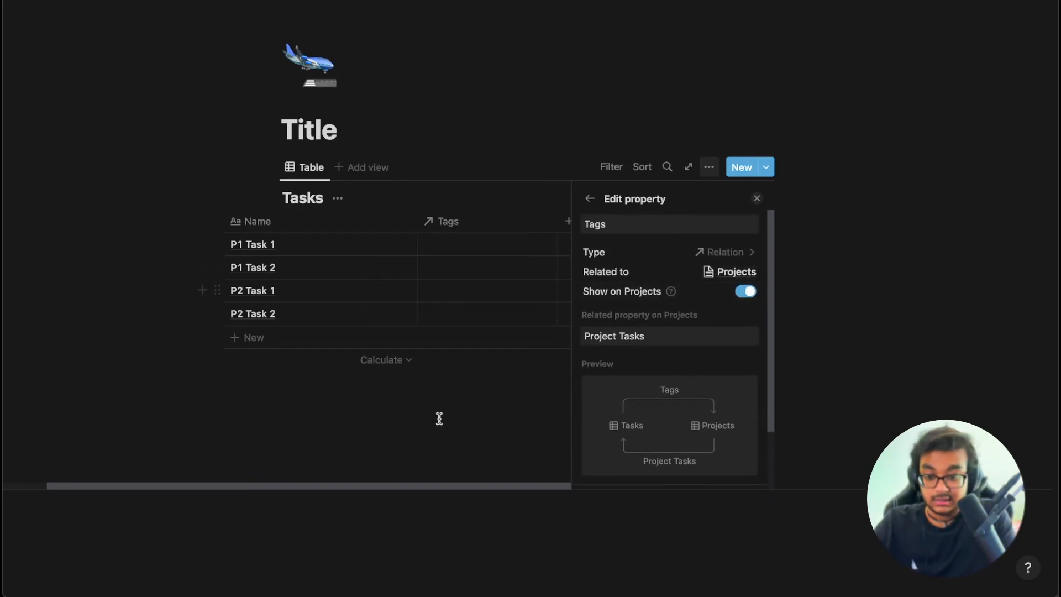
pyautogui.click(454, 431)
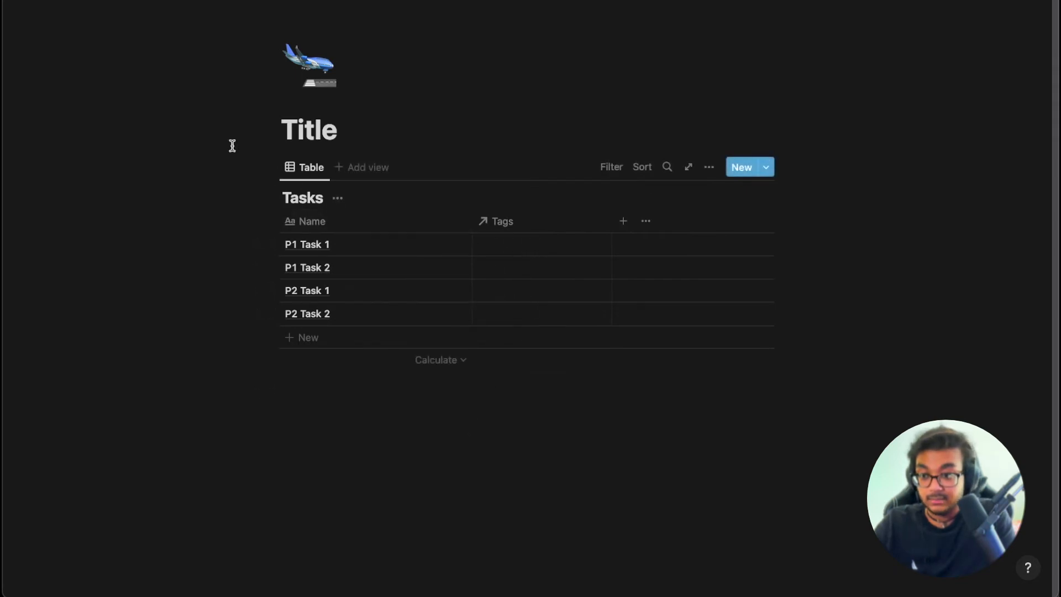
# Link P1 Task 1 and P1 Task 2 to Project 1 in the Projects table.
pyautogui.moveTo(5, 166)
pyautogui.click(75, 179)
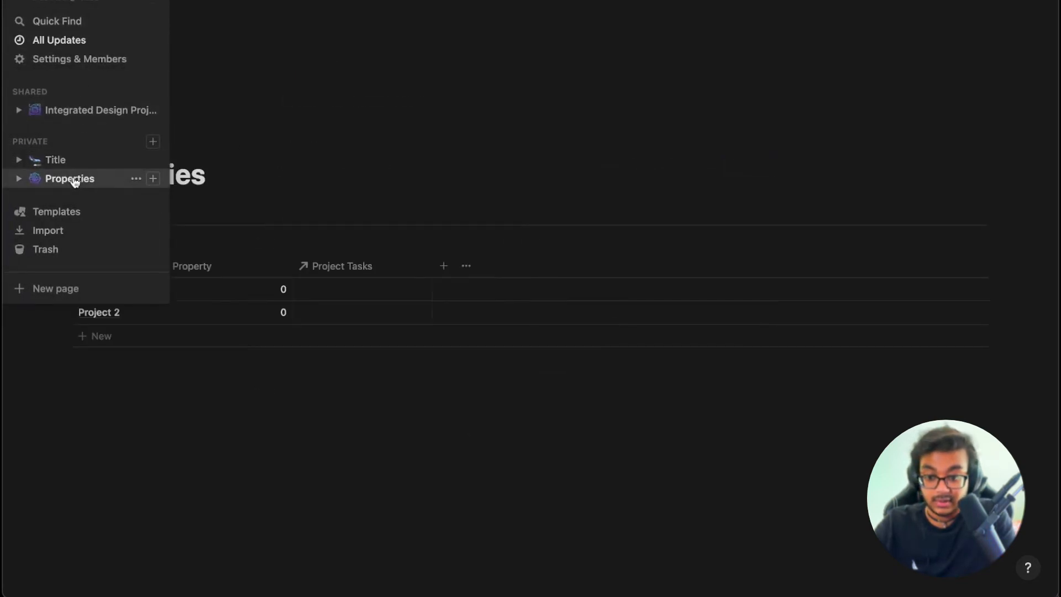
pyautogui.click(370, 288)
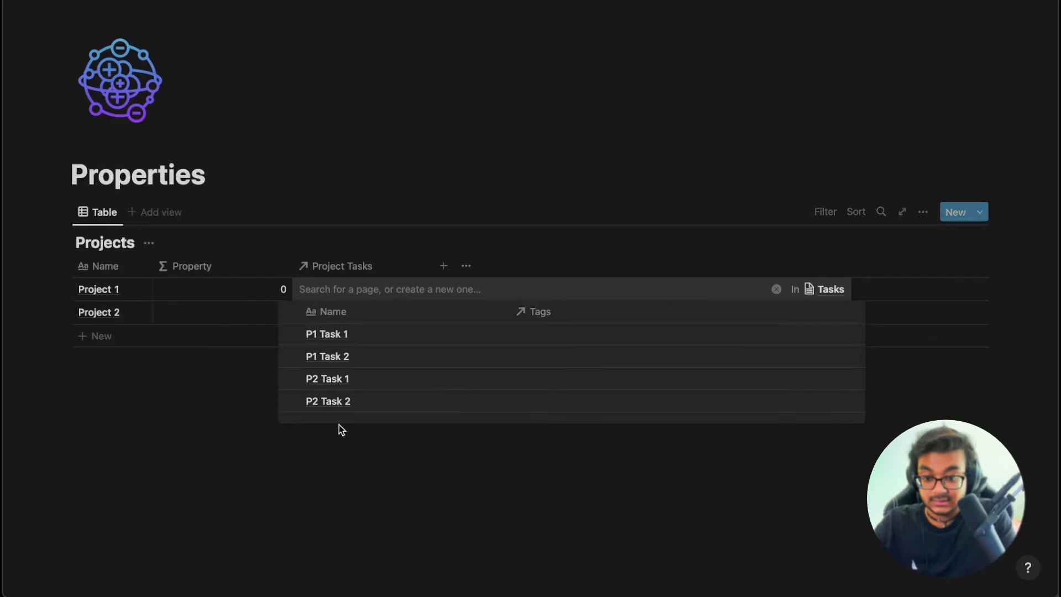
pyautogui.press('Escape')
pyautogui.click(365, 293)
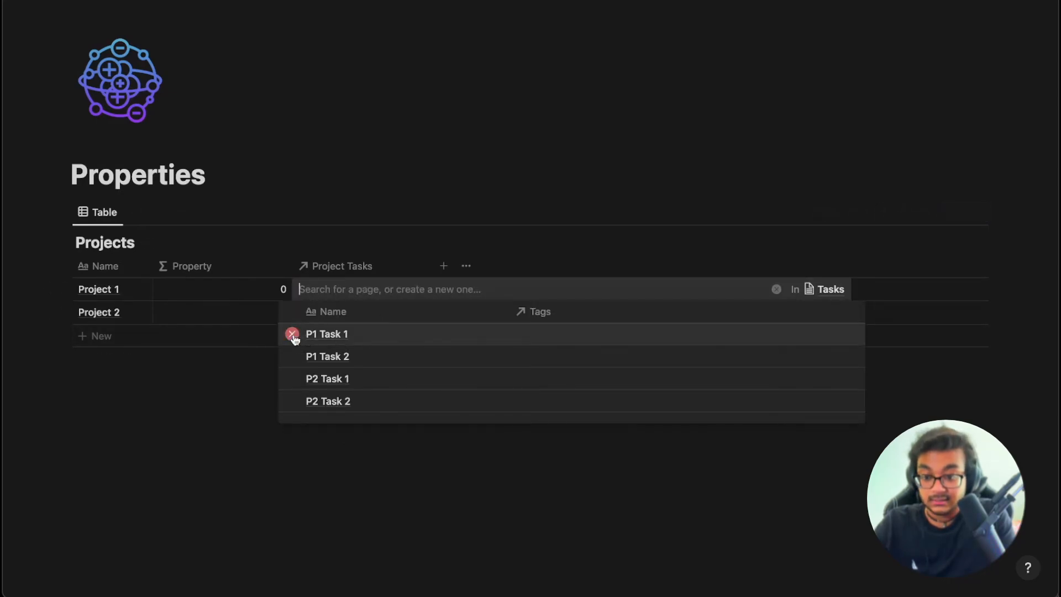
pyautogui.click(293, 357)
pyautogui.press('Escape')
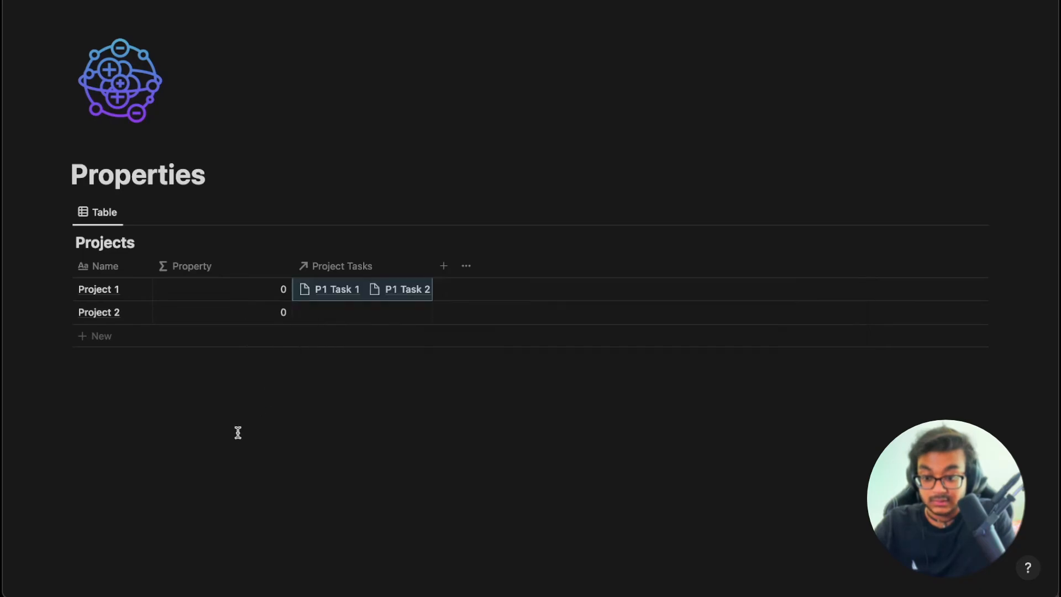
# Set Project 2 as the project for P2 Task 1 and P2 Task 2 in the Tasks table.
pyautogui.moveTo(59, 12)
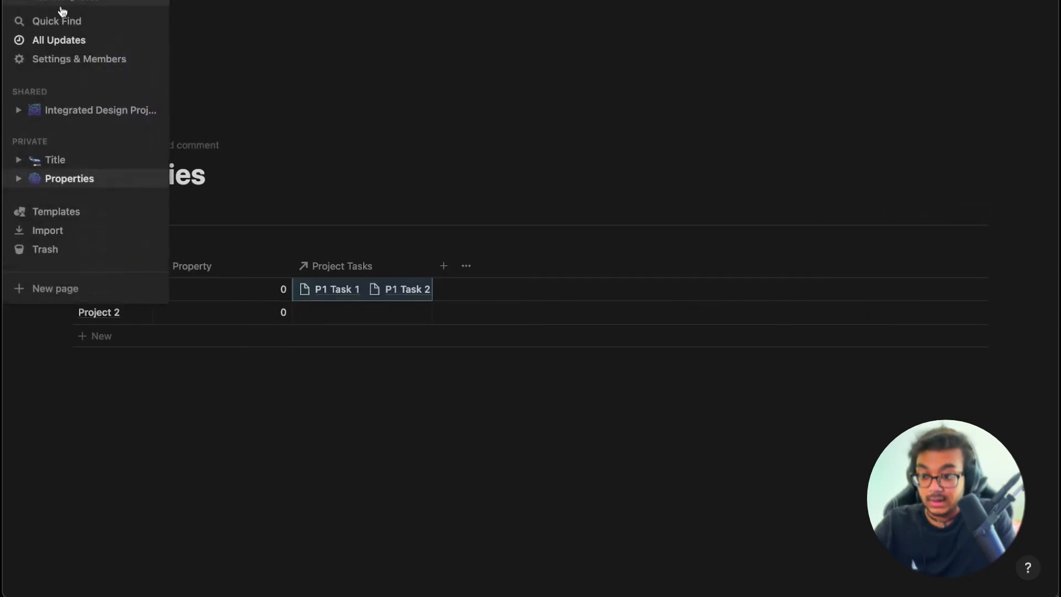
pyautogui.click(90, 162)
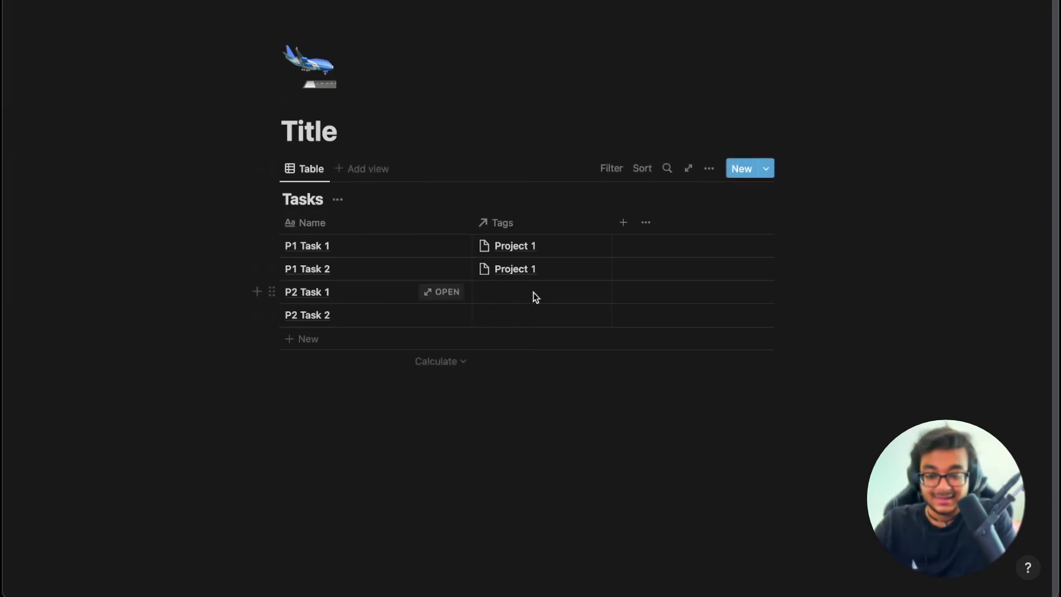
pyautogui.click(533, 293)
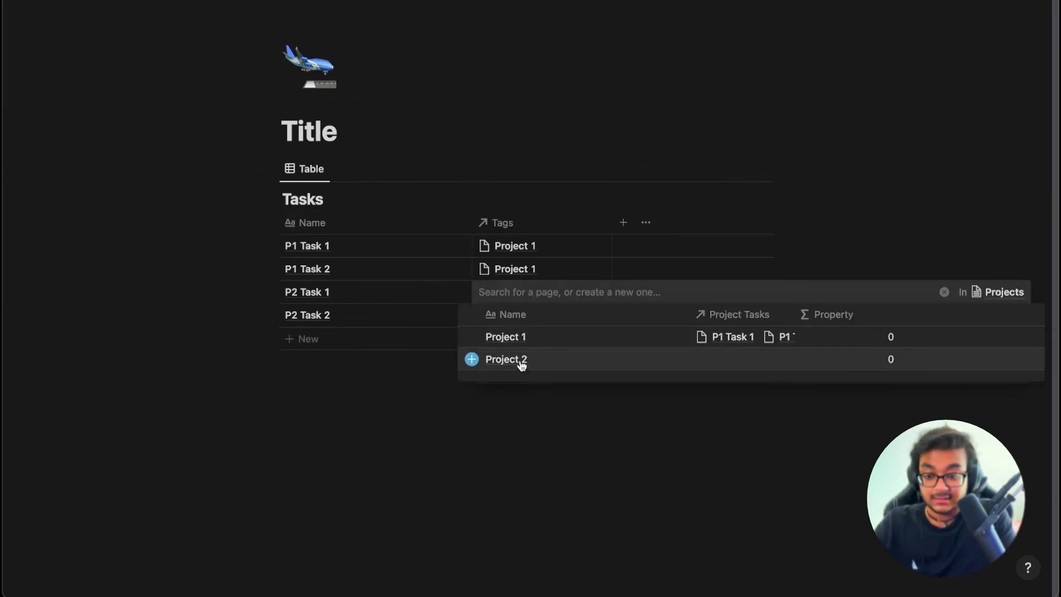
pyautogui.click(471, 360)
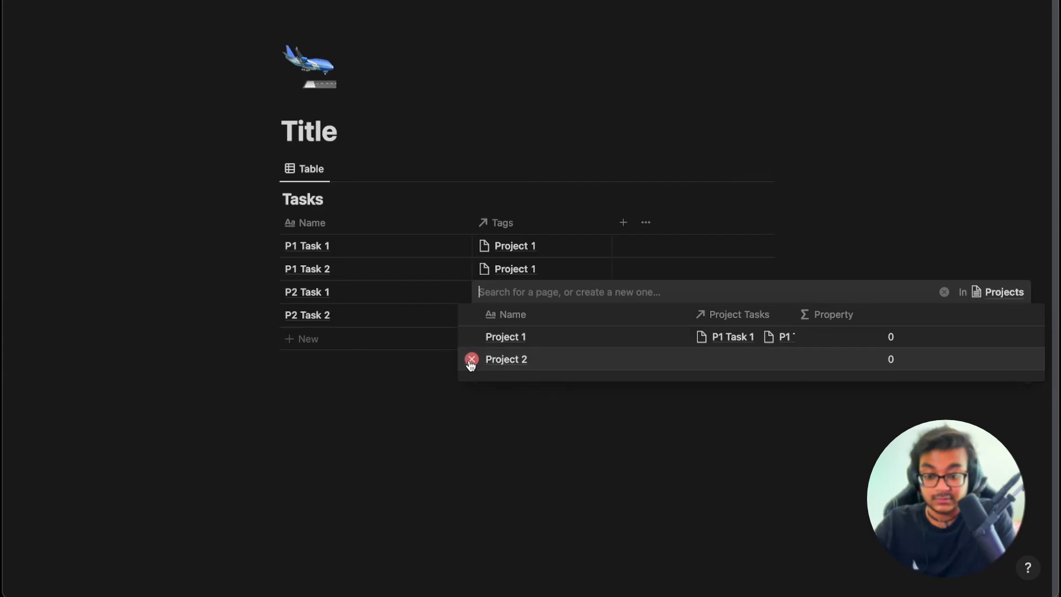
pyautogui.click(466, 426)
pyautogui.click(517, 316)
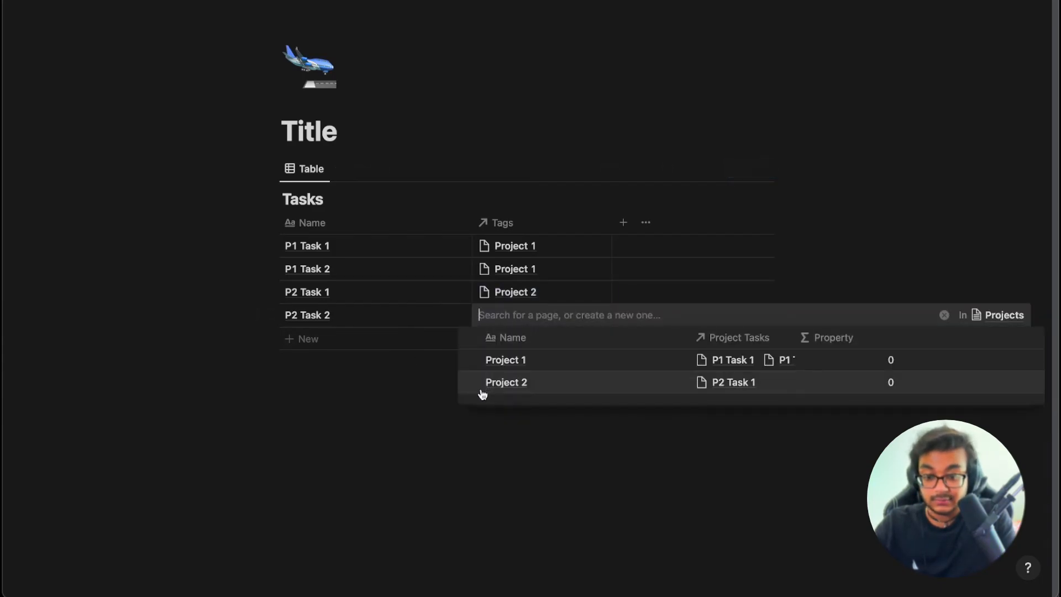
pyautogui.moveTo(523, 391)
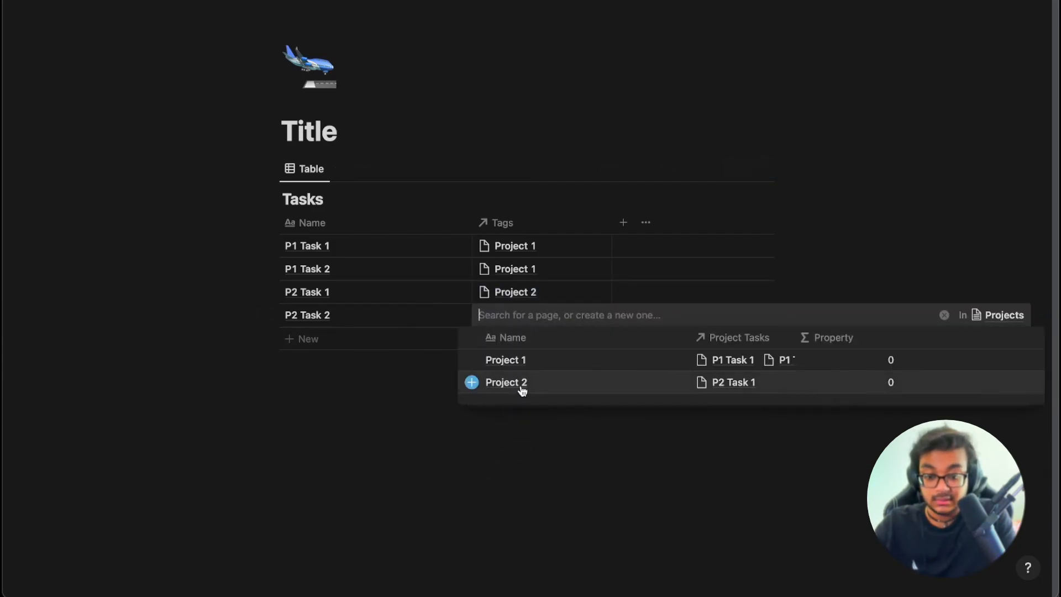
pyautogui.click(472, 383)
pyautogui.click(474, 458)
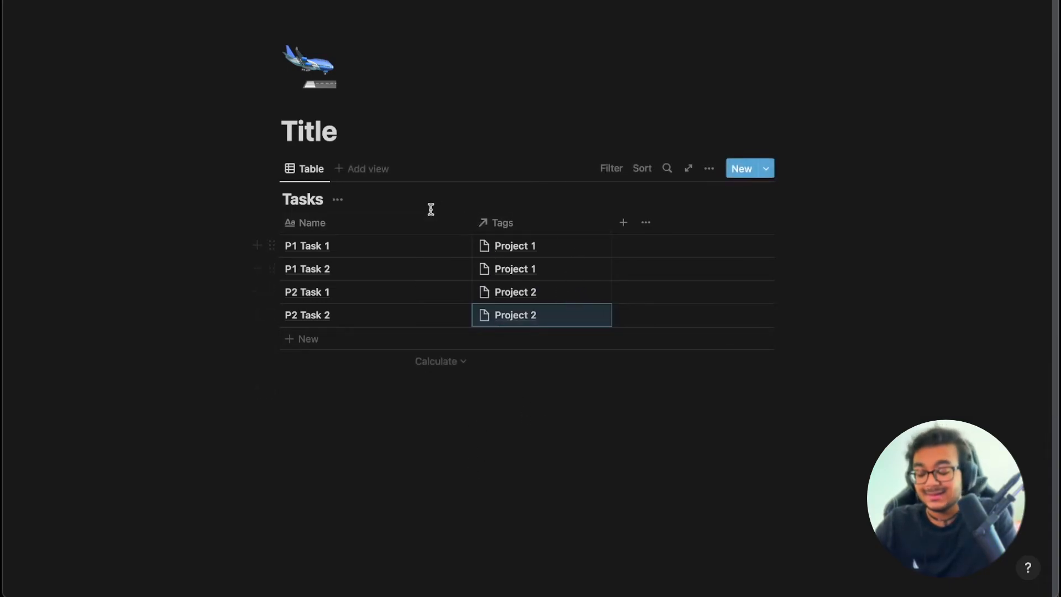
# On the Properties page, widen the Project Tasks column so each project's tasks fit on one line.
pyautogui.moveTo(17, 161)
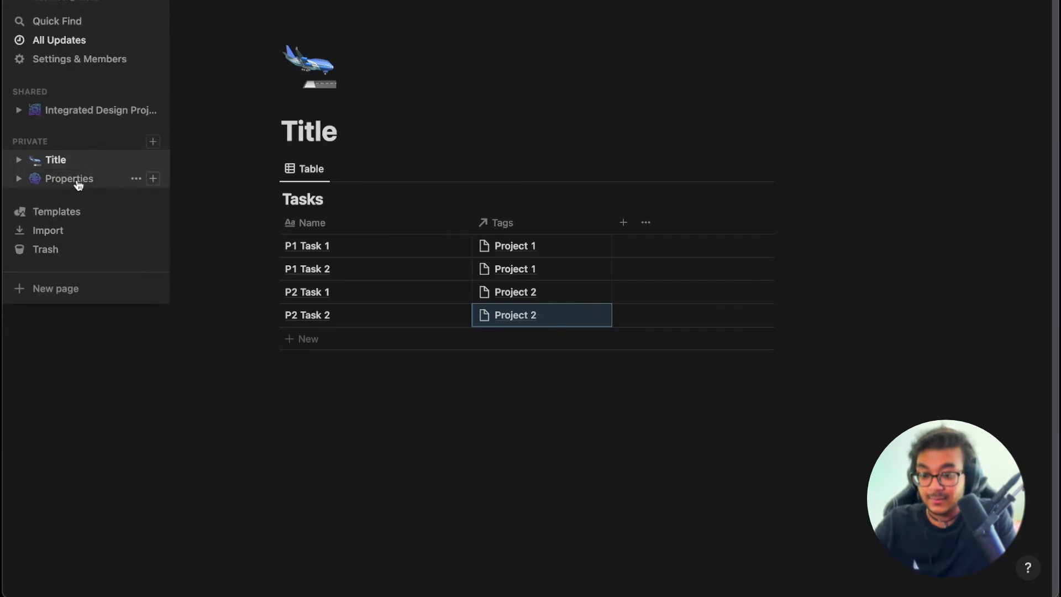
pyautogui.click(114, 185)
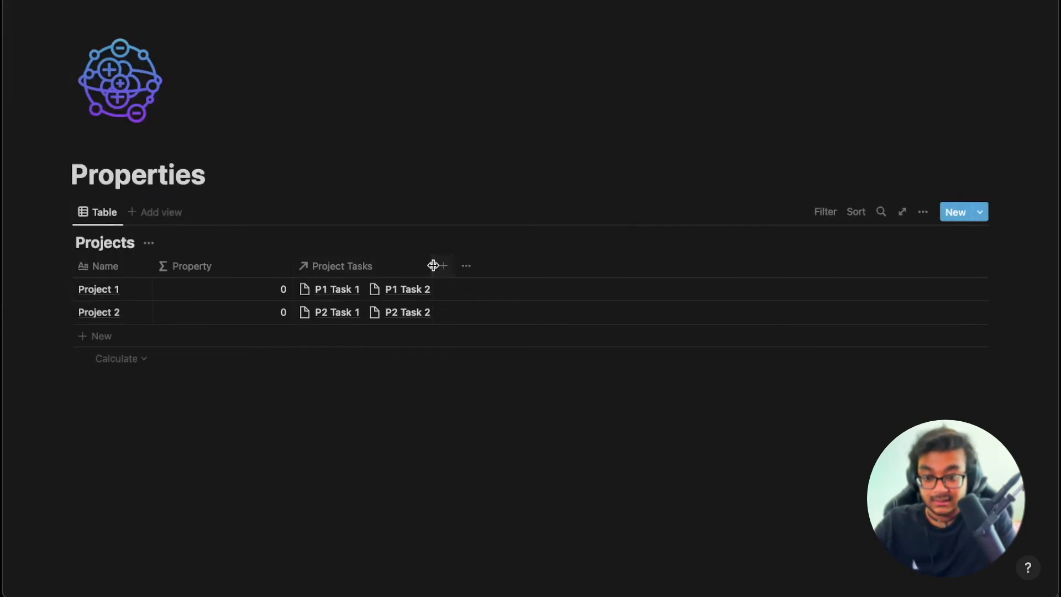
pyautogui.moveTo(433, 266)
pyautogui.mouseDown()
pyautogui.moveTo(464, 266)
pyautogui.moveTo(433, 266)
pyautogui.mouseUp()
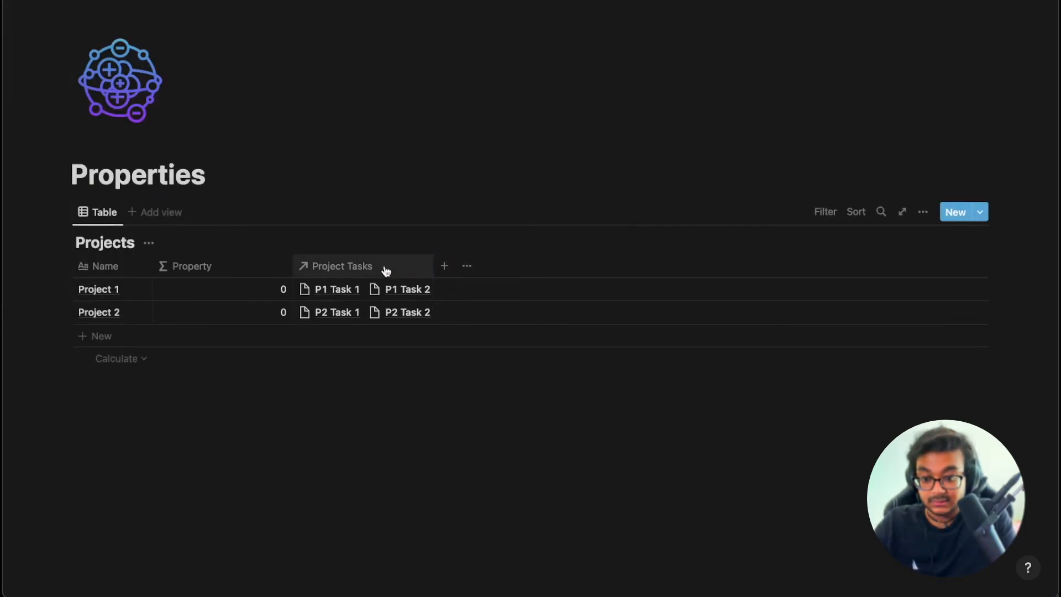
pyautogui.click(385, 271)
pyautogui.click(425, 456)
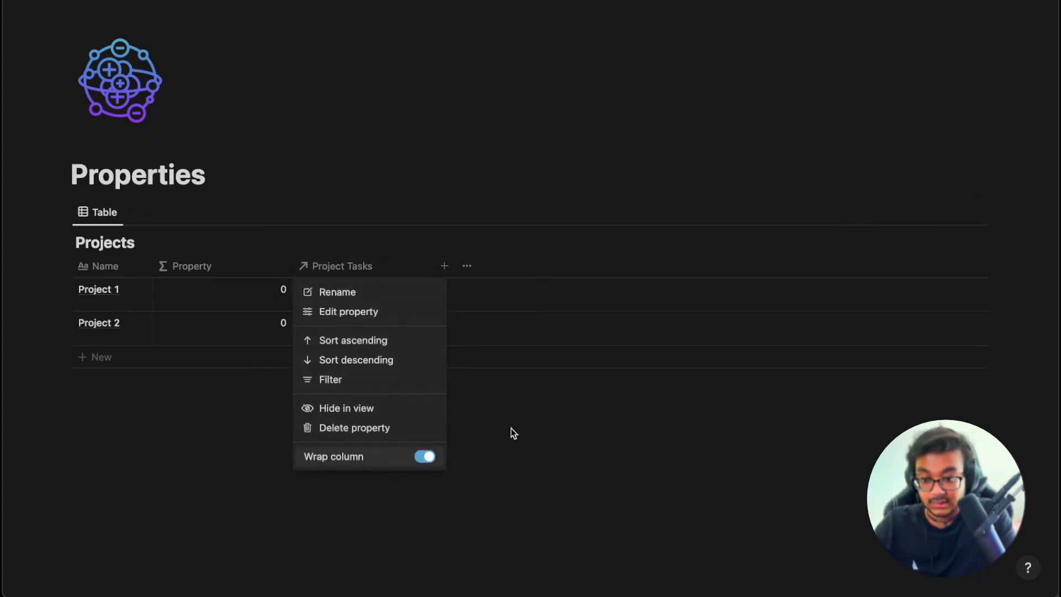
pyautogui.click(512, 434)
pyautogui.moveTo(432, 266); pyautogui.dragTo(478, 267)
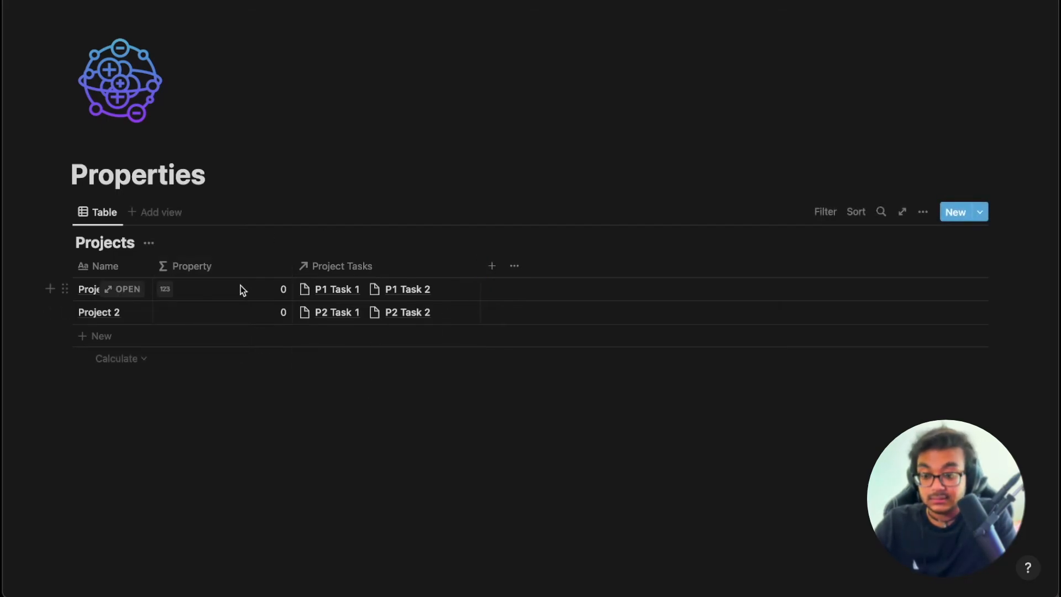
# Delete the Projects table's Property column, then return to the Title page.
pyautogui.click(232, 270)
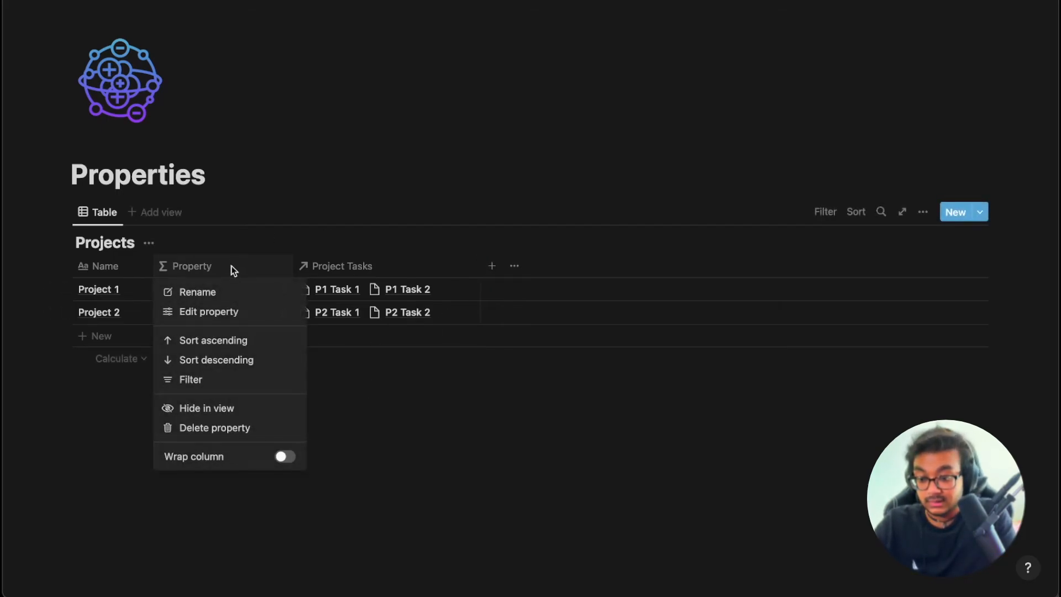
pyautogui.click(228, 431)
pyautogui.click(514, 283)
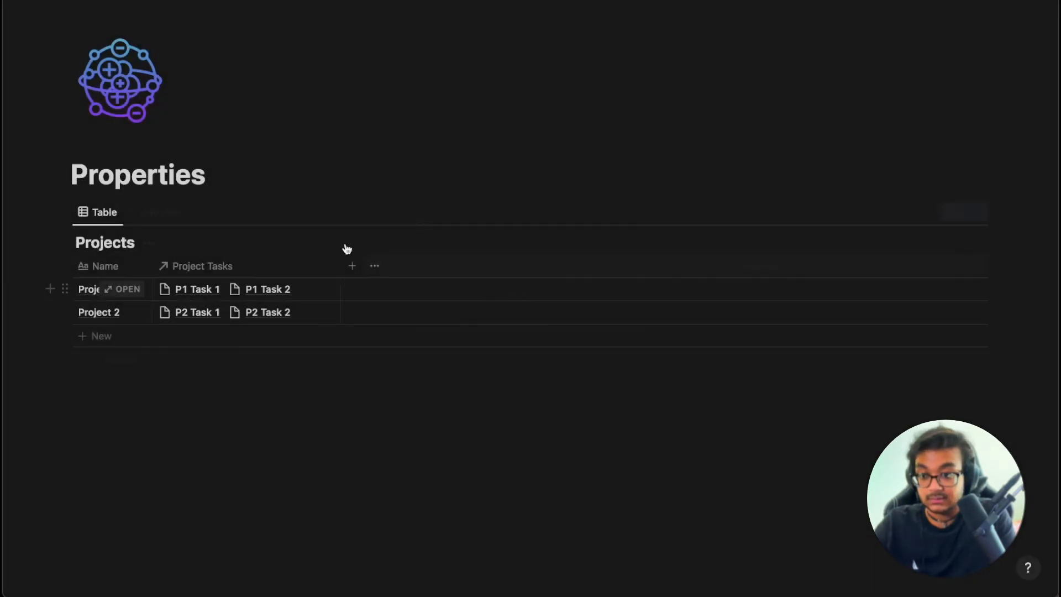
pyautogui.moveTo(78, 86)
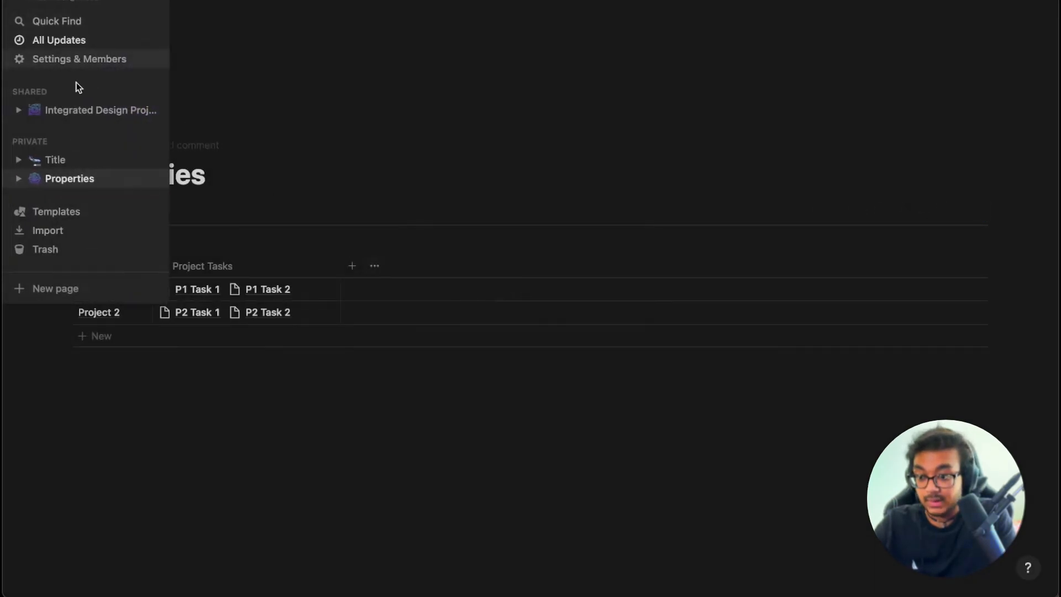
pyautogui.click(72, 160)
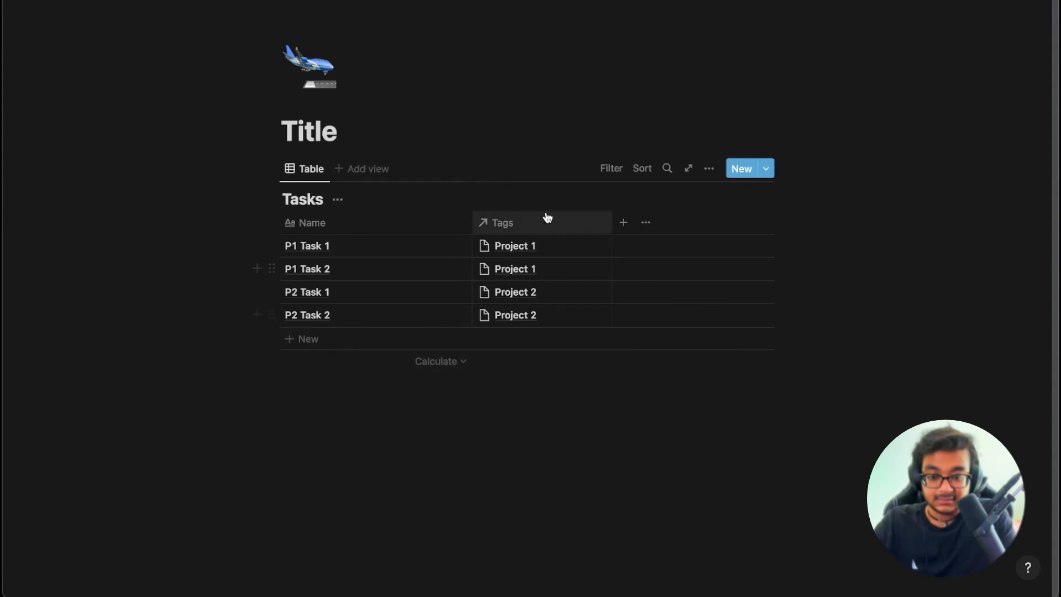
# Add a Number column named 'Time To Finish' to the Tasks table.
pyautogui.click(623, 221)
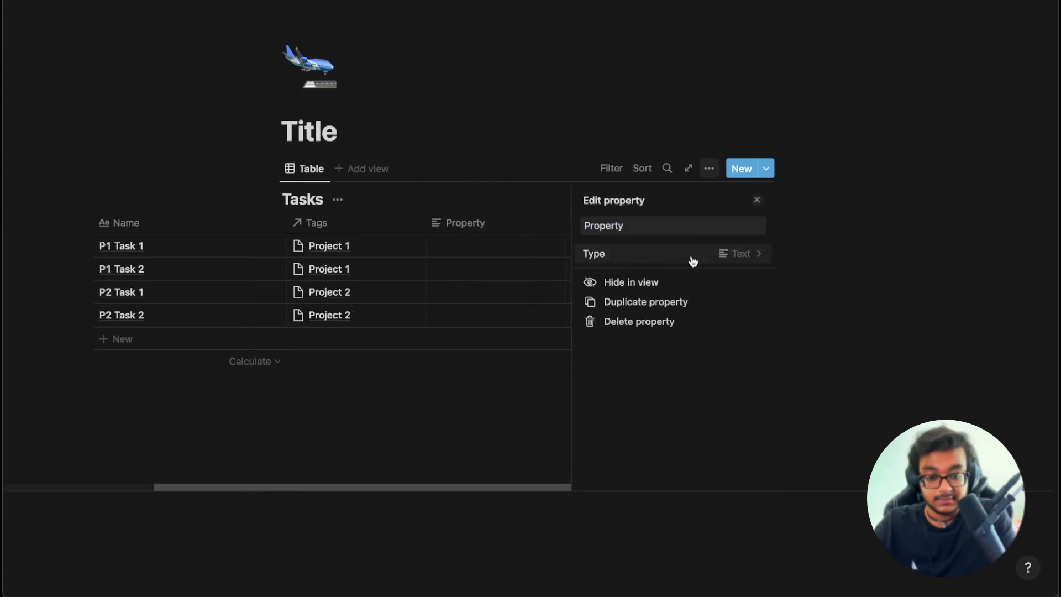
pyautogui.click(694, 255)
pyautogui.click(630, 234)
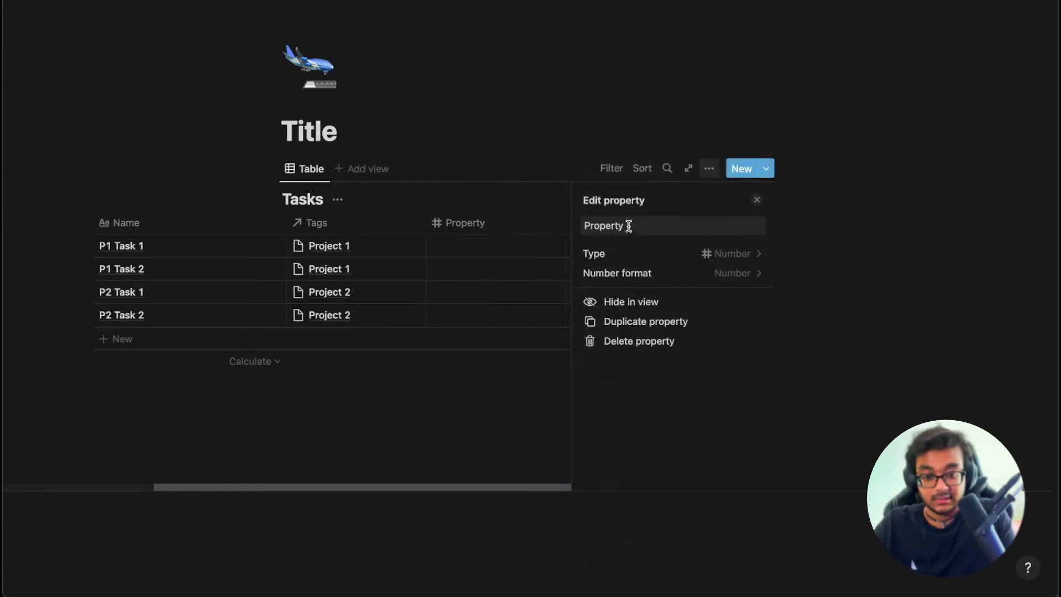
pyautogui.click(513, 227)
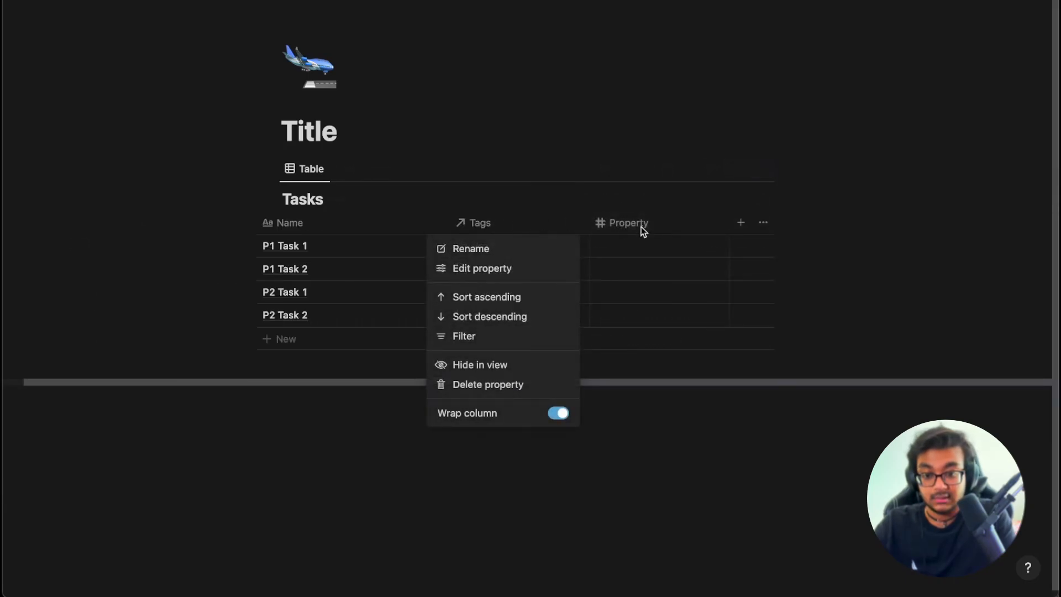
pyautogui.click(542, 246)
pyautogui.write('Time')
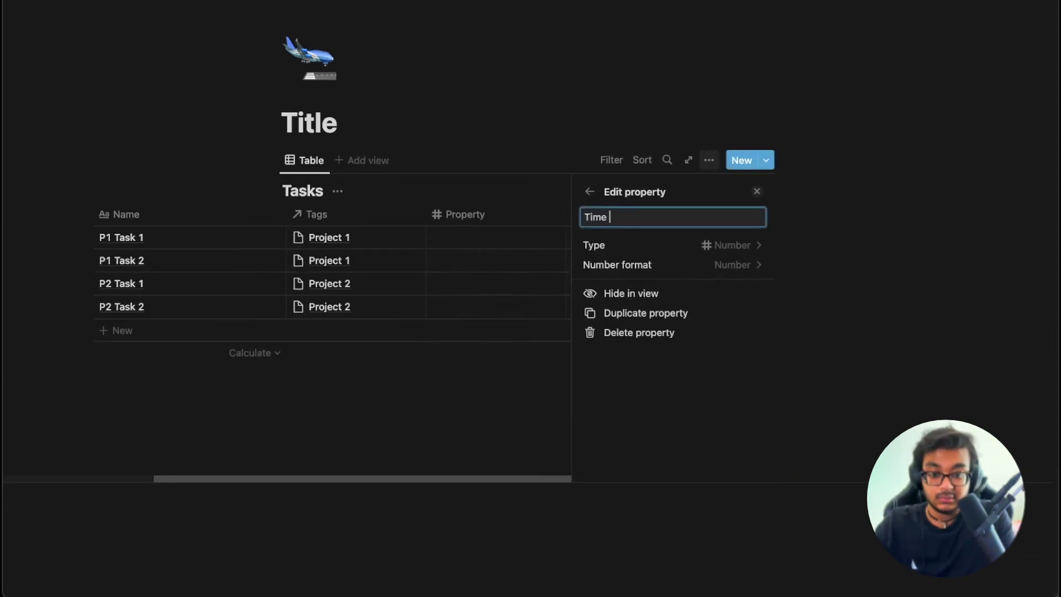
pyautogui.write(' To Finish')
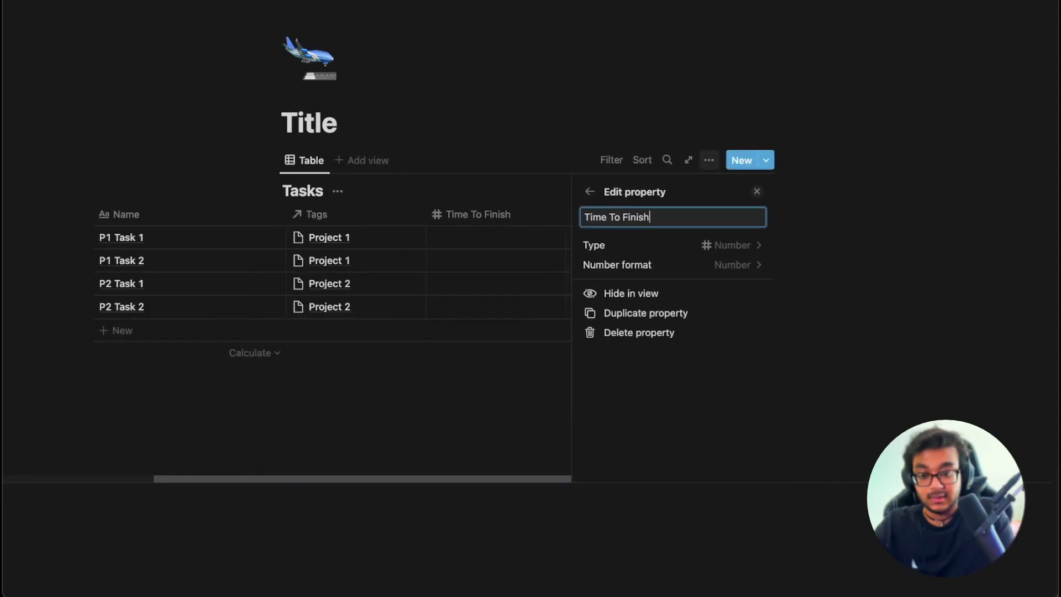
# Move Time To Finish between Name and Tags and rename it 'Time To Finish (Days)'.
pyautogui.click(475, 217)
pyautogui.click(653, 216)
pyautogui.moveTo(669, 217); pyautogui.dragTo(488, 220)
pyautogui.click(487, 220)
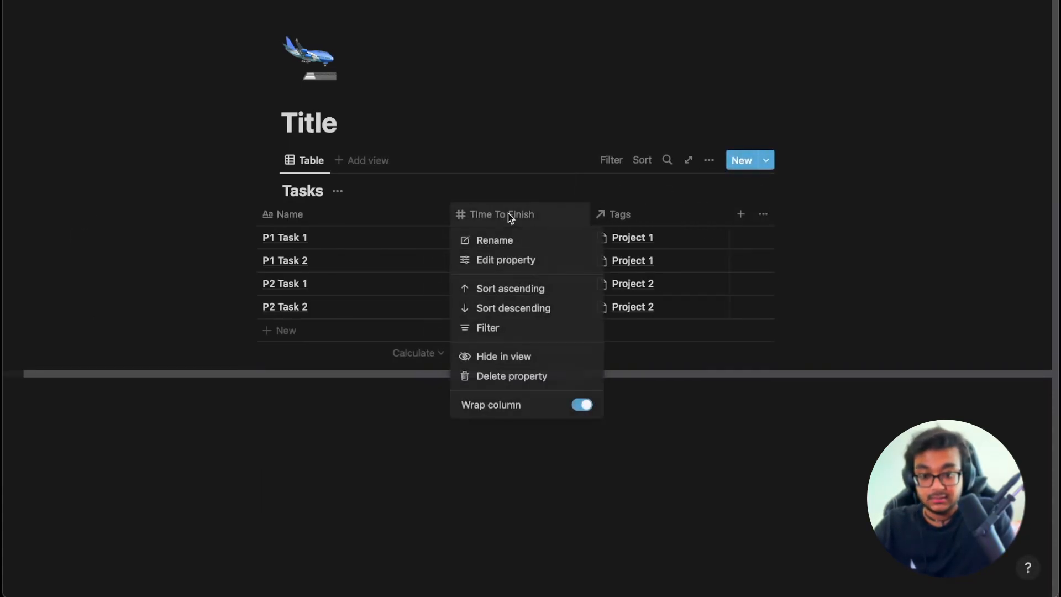
pyautogui.click(531, 256)
pyautogui.click(722, 218)
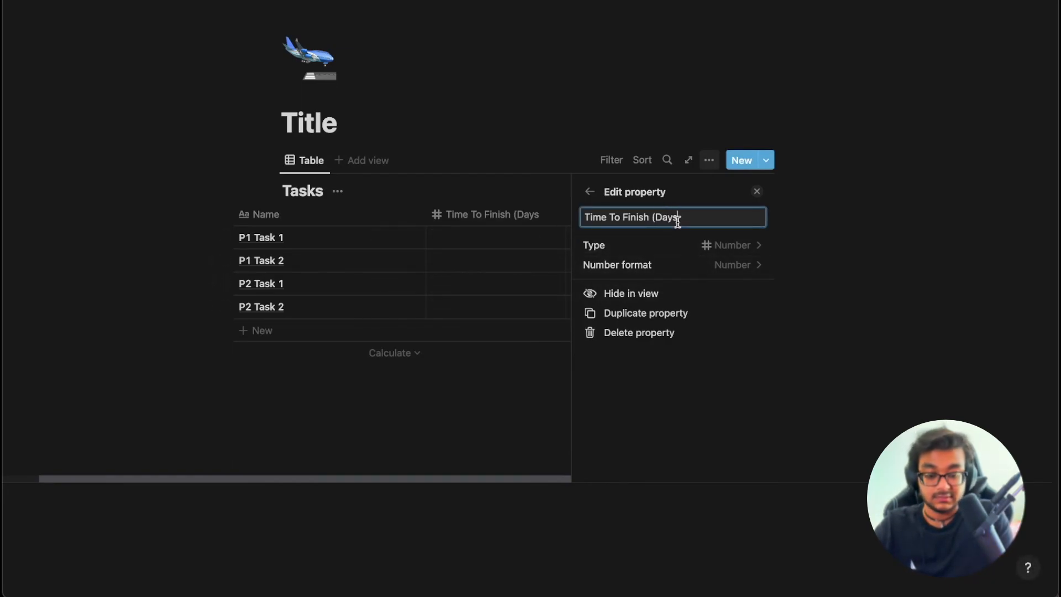
# Enter task times of 1, 2, 2.5 and 1.5 days for the four tasks.
pyautogui.click(514, 238)
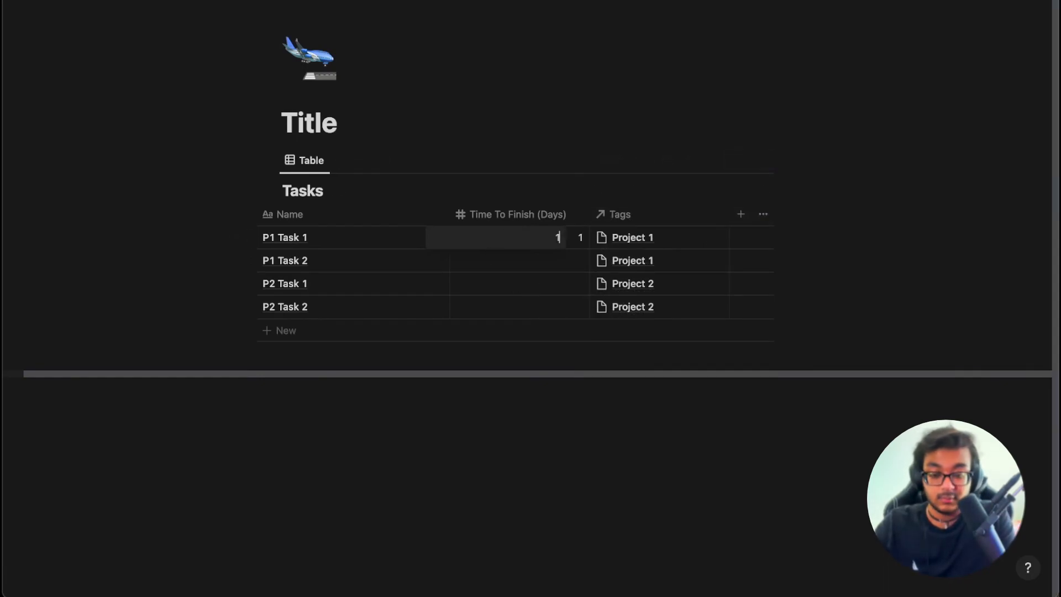
pyautogui.click(529, 257)
pyautogui.click(529, 261)
pyautogui.write('2')
pyautogui.press('Return')
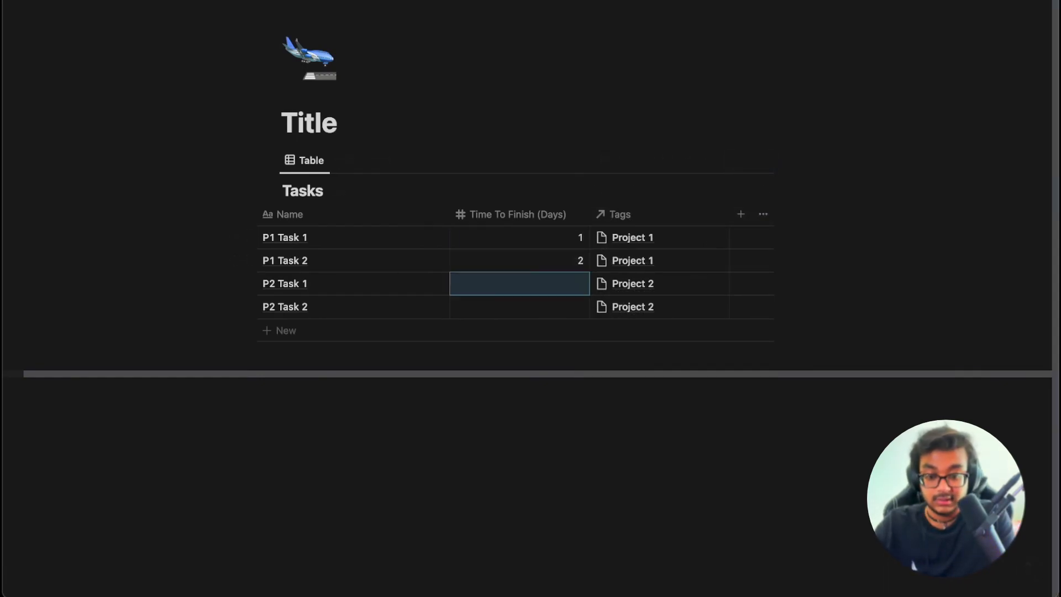
pyautogui.write('2')
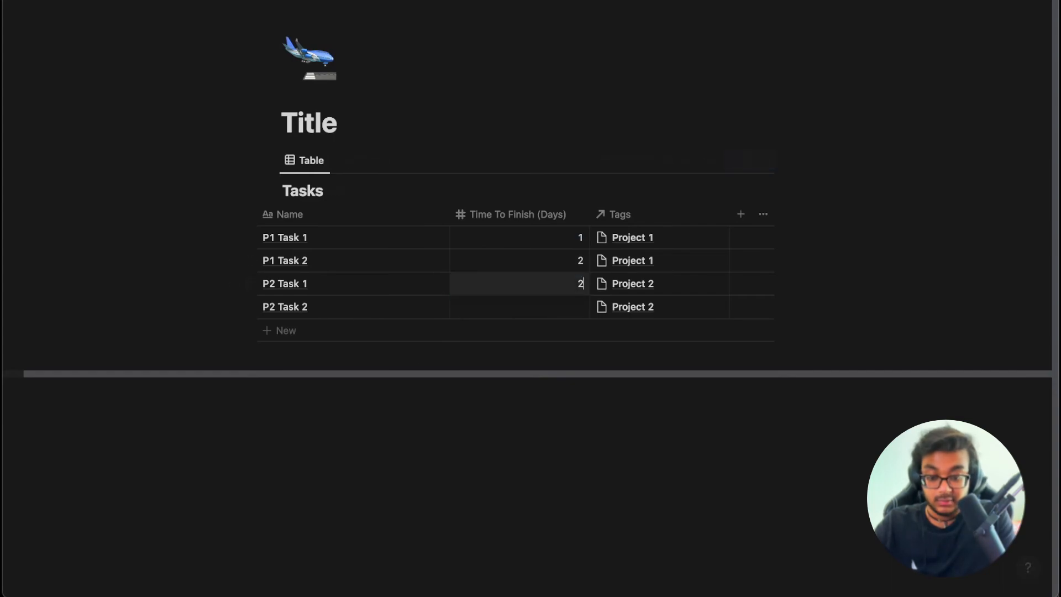
pyautogui.write('.4')
pyautogui.press('BackSpace')
pyautogui.write('5')
pyautogui.press('Return')
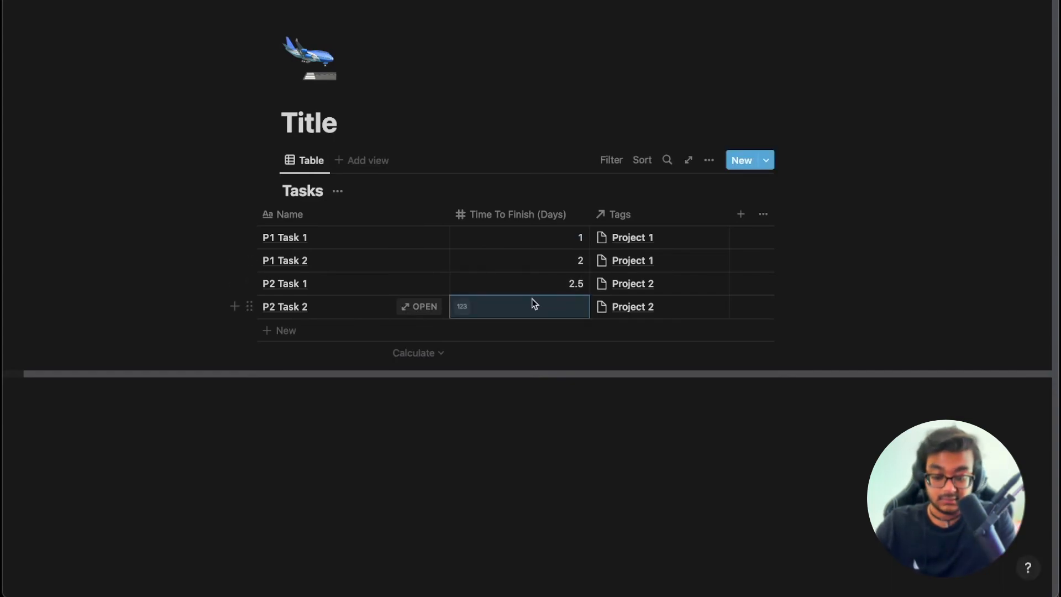
pyautogui.write('1.5')
pyautogui.press('Return')
# Add a new Rollup-type column to the Projects table on the Properties page.
pyautogui.moveTo(11, 139)
pyautogui.click(85, 185)
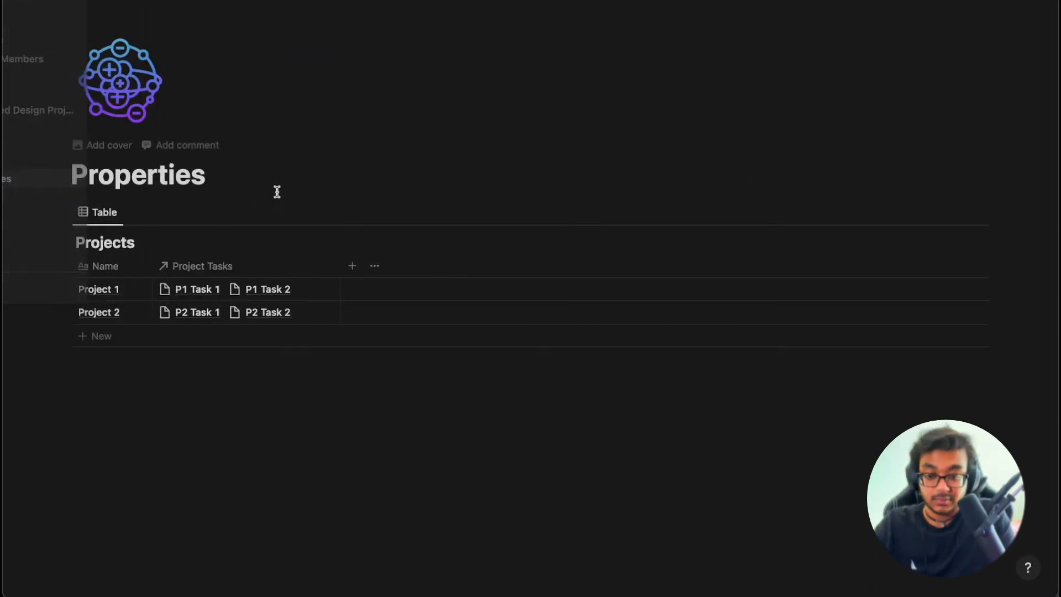
pyautogui.click(352, 266)
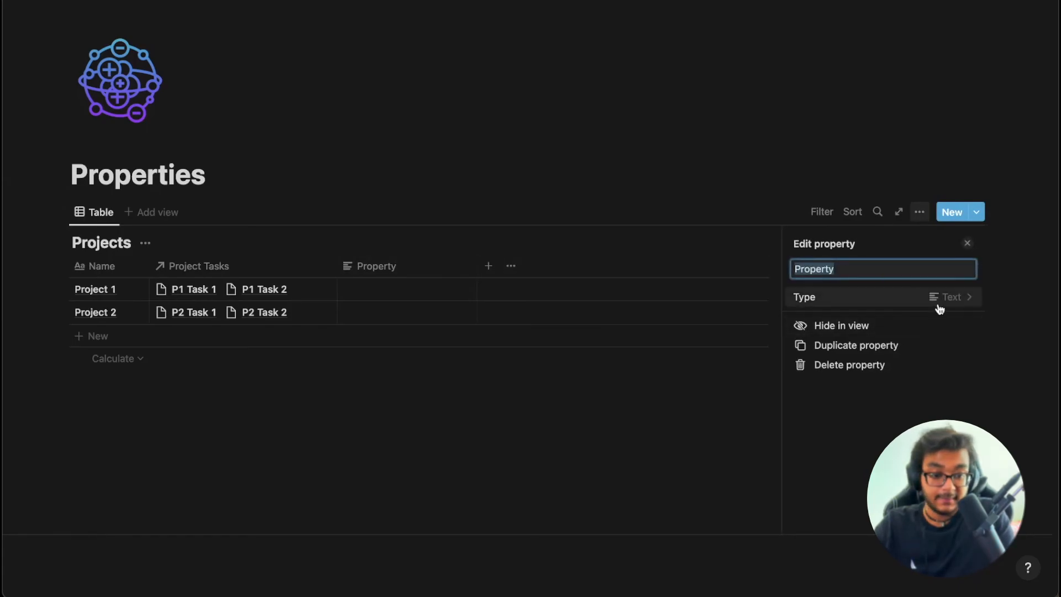
pyautogui.click(940, 306)
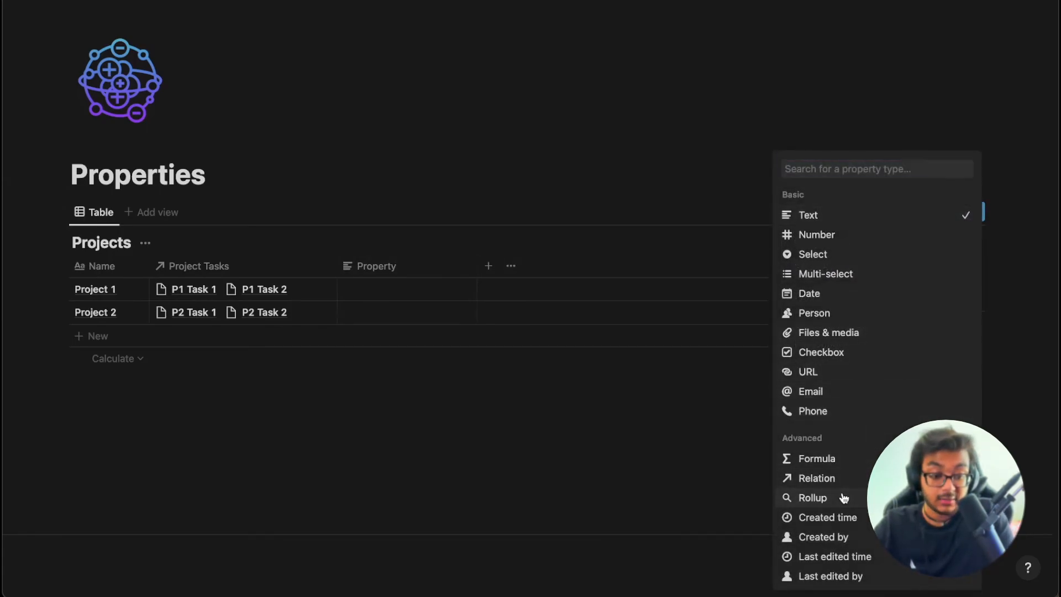
pyautogui.click(844, 499)
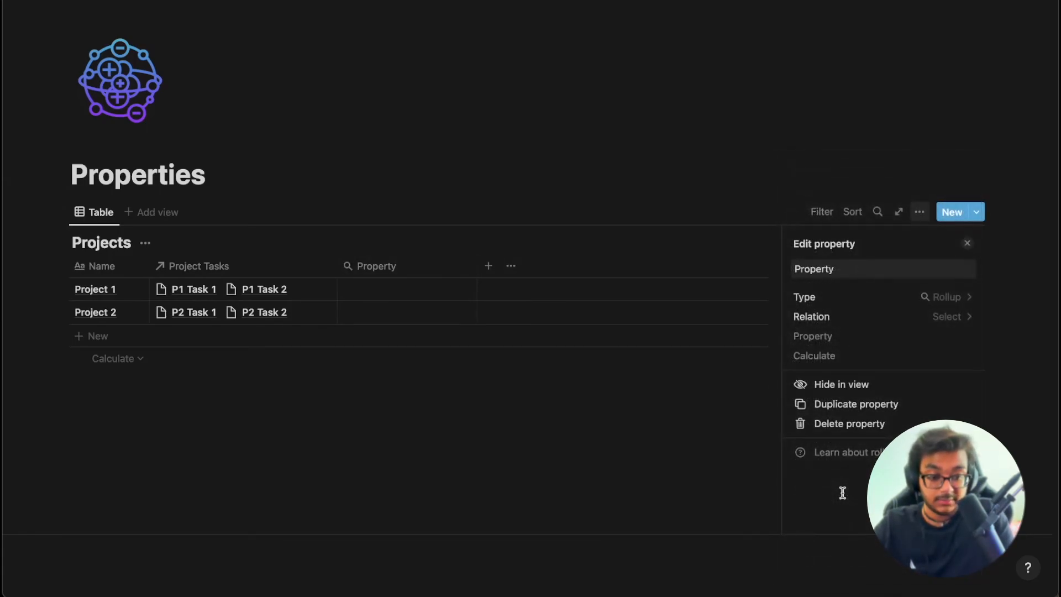
pyautogui.click(951, 304)
pyautogui.click(1024, 308)
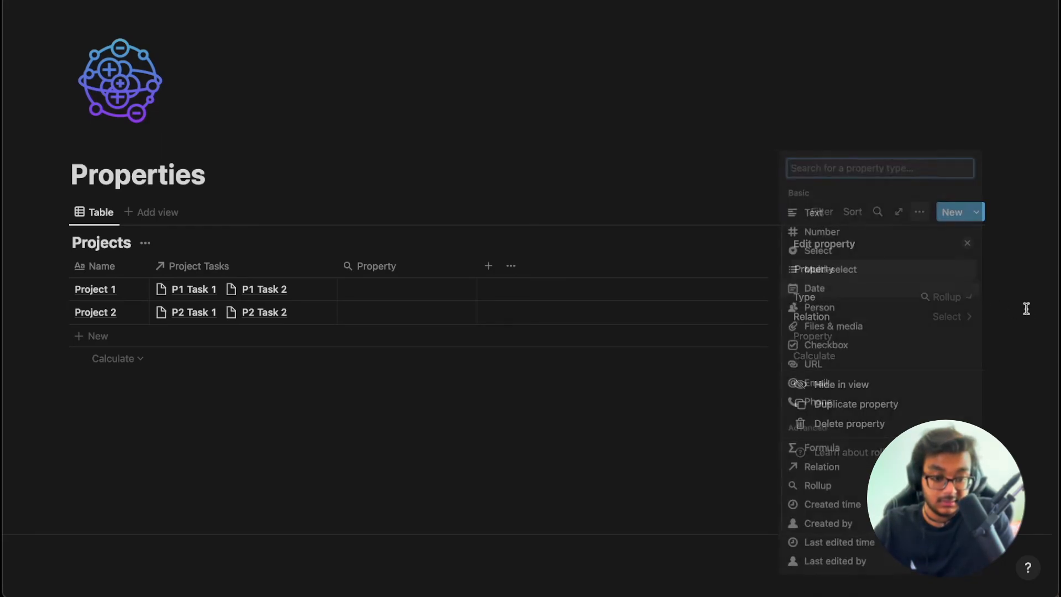
# Configure the rollup to sum Time To Finish (Days) through the Project Tasks relation.
pyautogui.click(961, 321)
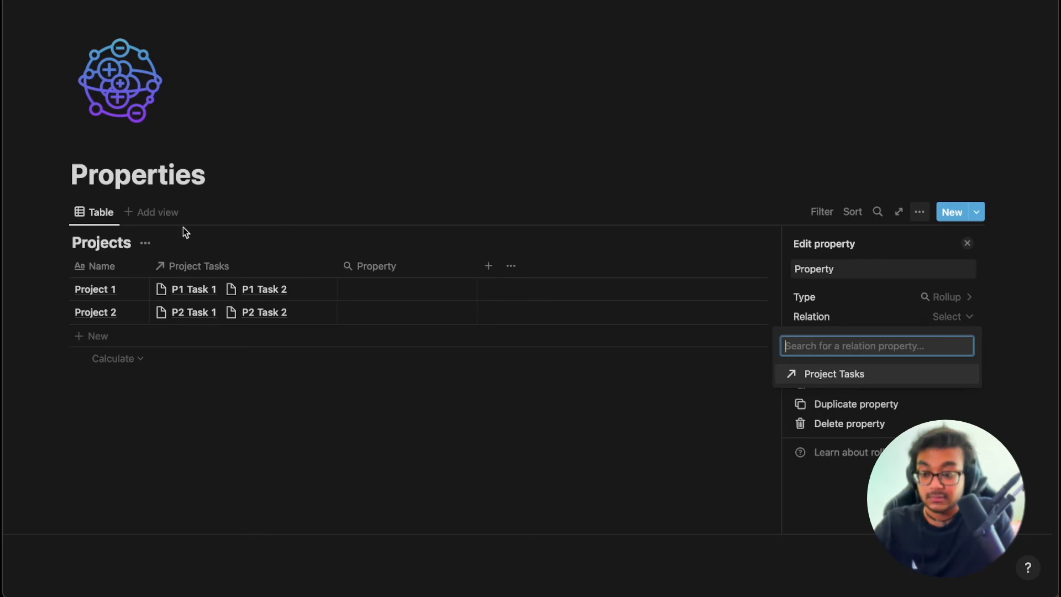
pyautogui.click(844, 375)
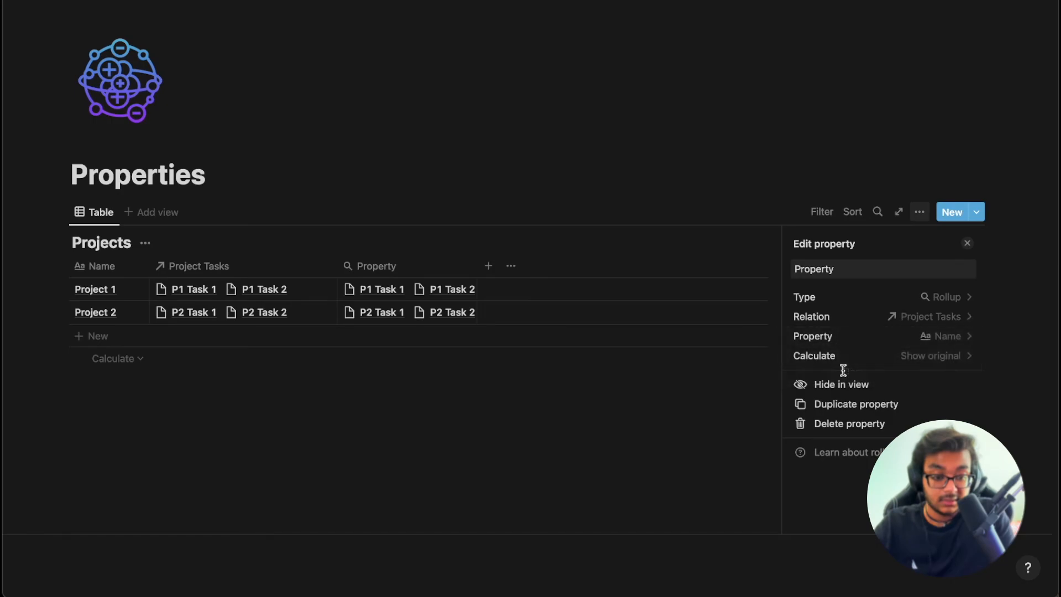
pyautogui.click(959, 340)
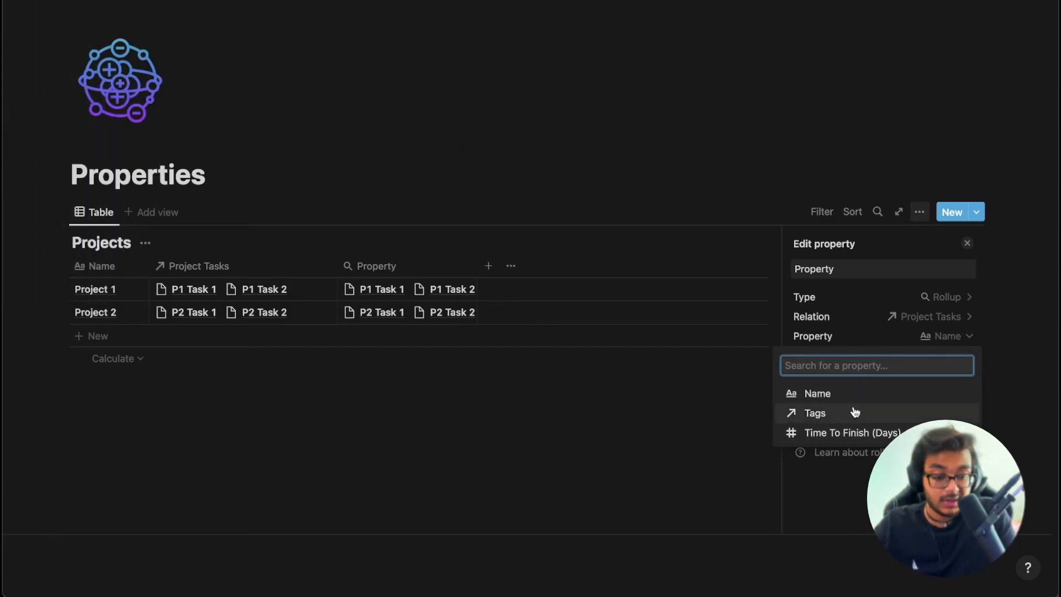
pyautogui.click(847, 432)
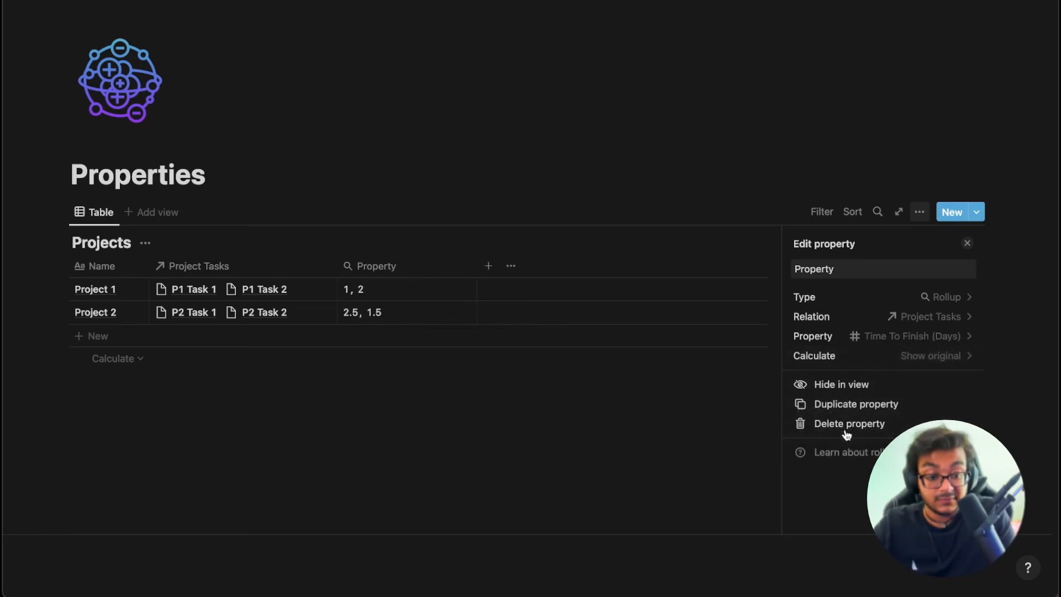
pyautogui.click(939, 355)
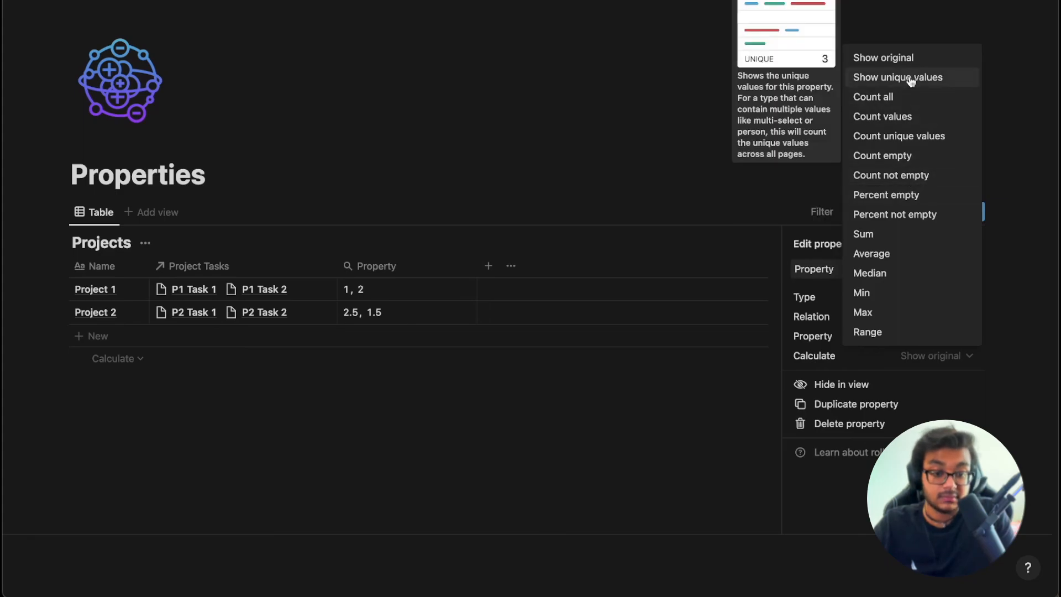
pyautogui.click(880, 235)
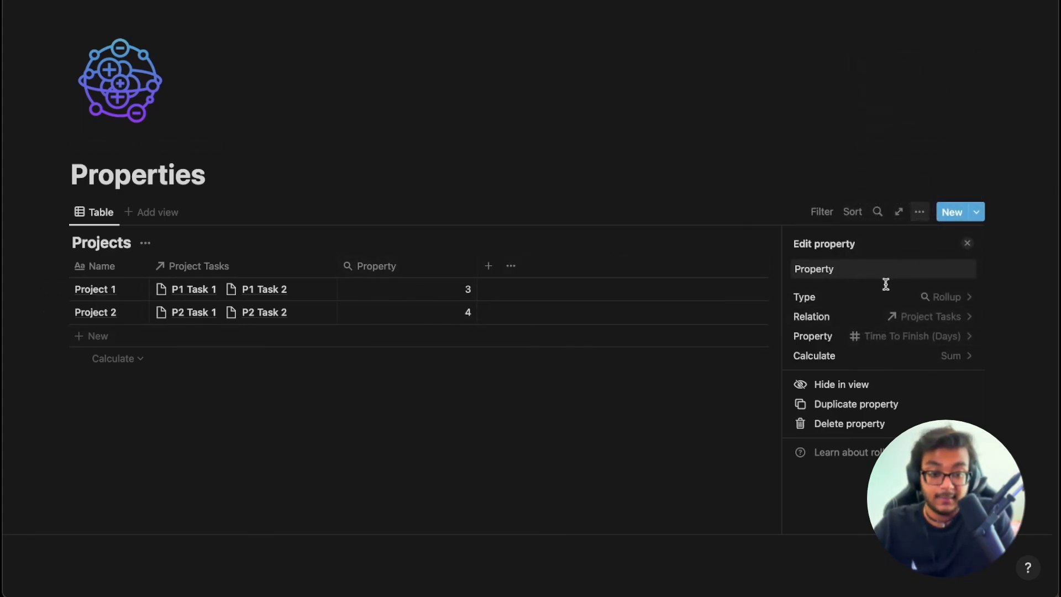
# Rename the rollup column 'Total Time To Finish' and widen it to show the full name.
pyautogui.click(876, 275)
pyautogui.press('super+a')
pyautogui.press('BackSpace')
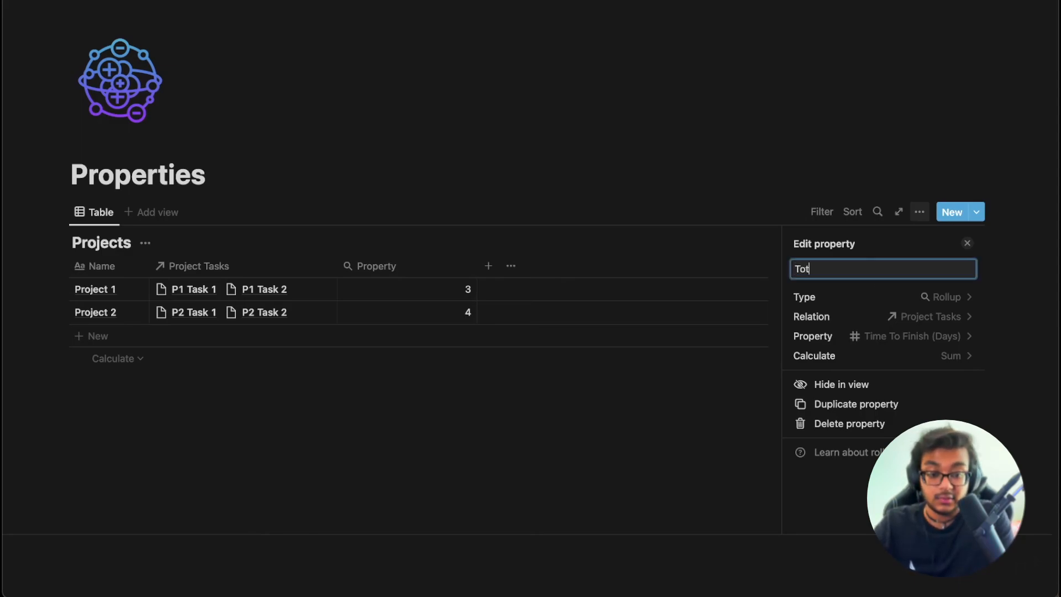
pyautogui.write('Total Time To FInis')
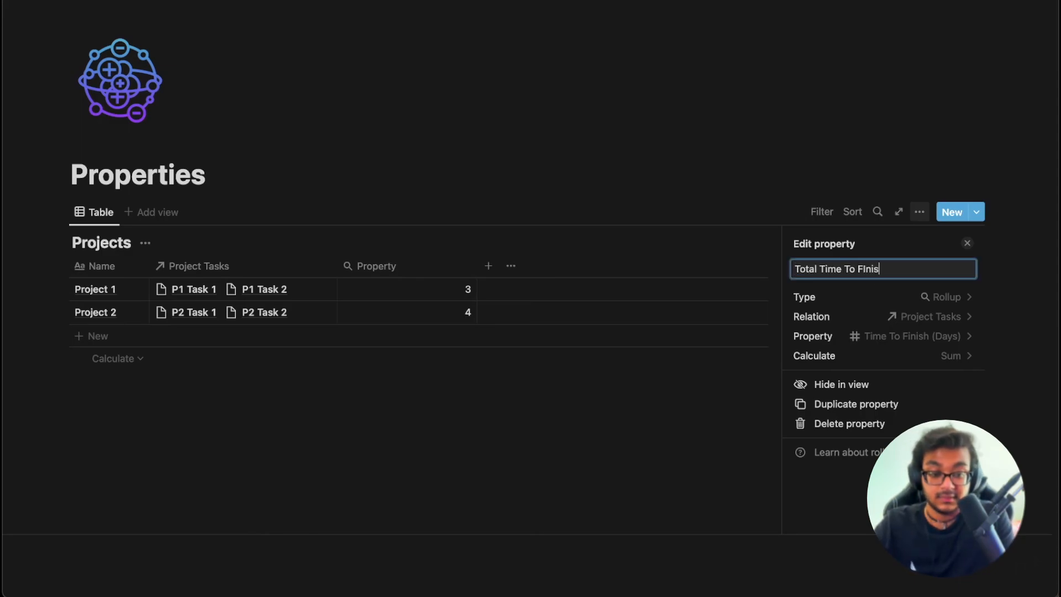
pyautogui.write('h (Days')
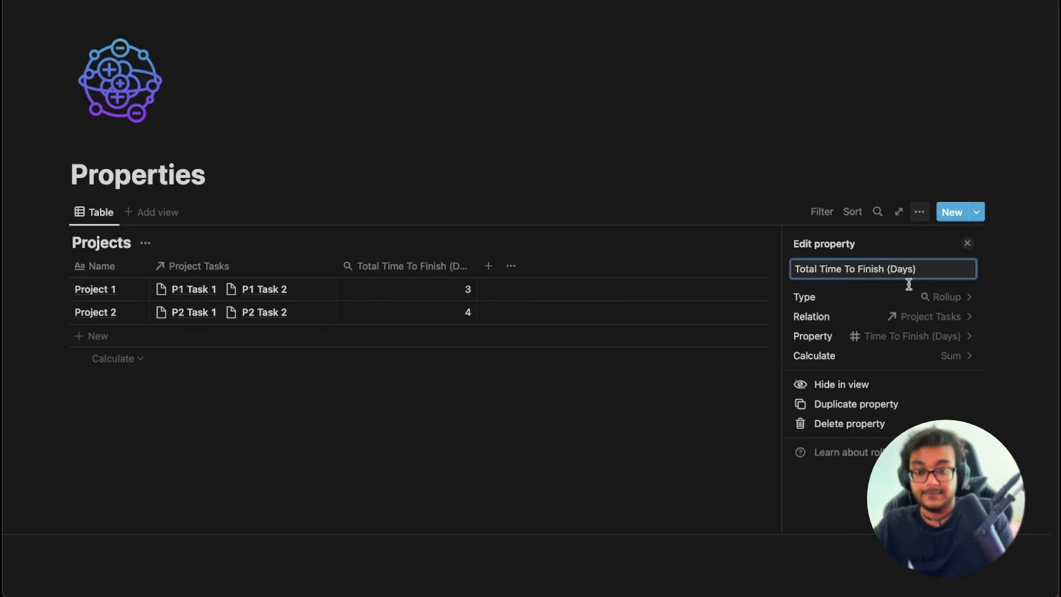
pyautogui.moveTo(477, 266); pyautogui.dragTo(497, 265)
pyautogui.click(496, 384)
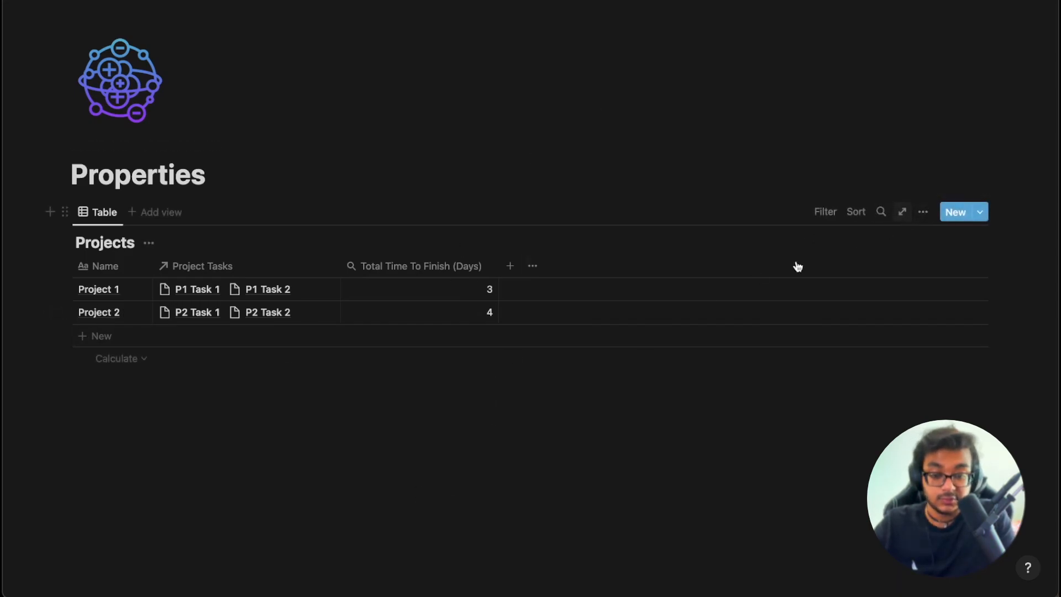
# Add another property column after Total Time To Finish (Days) and show its type choices.
pyautogui.click(511, 266)
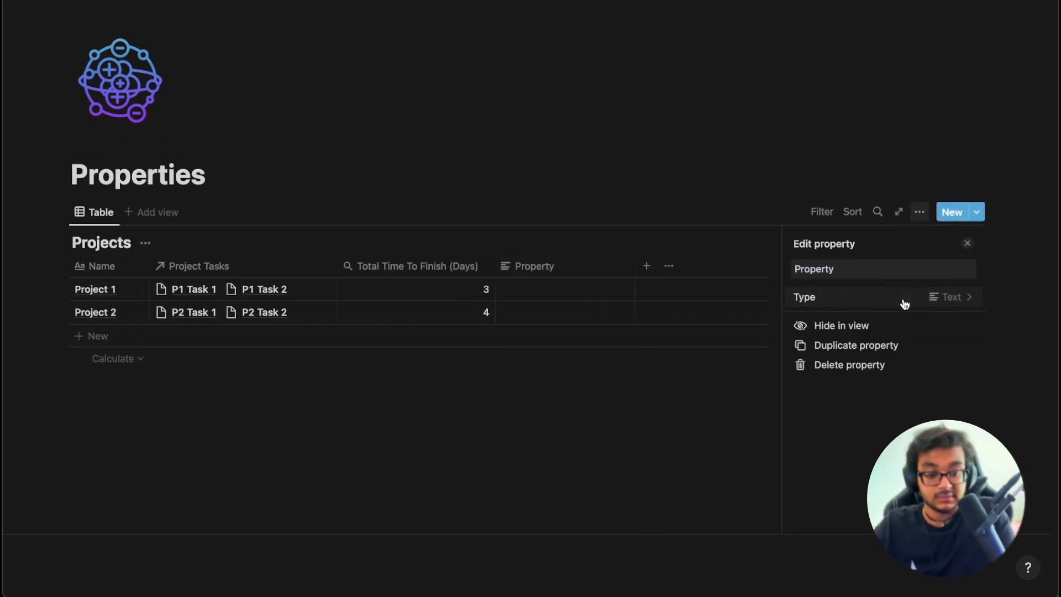
pyautogui.click(904, 299)
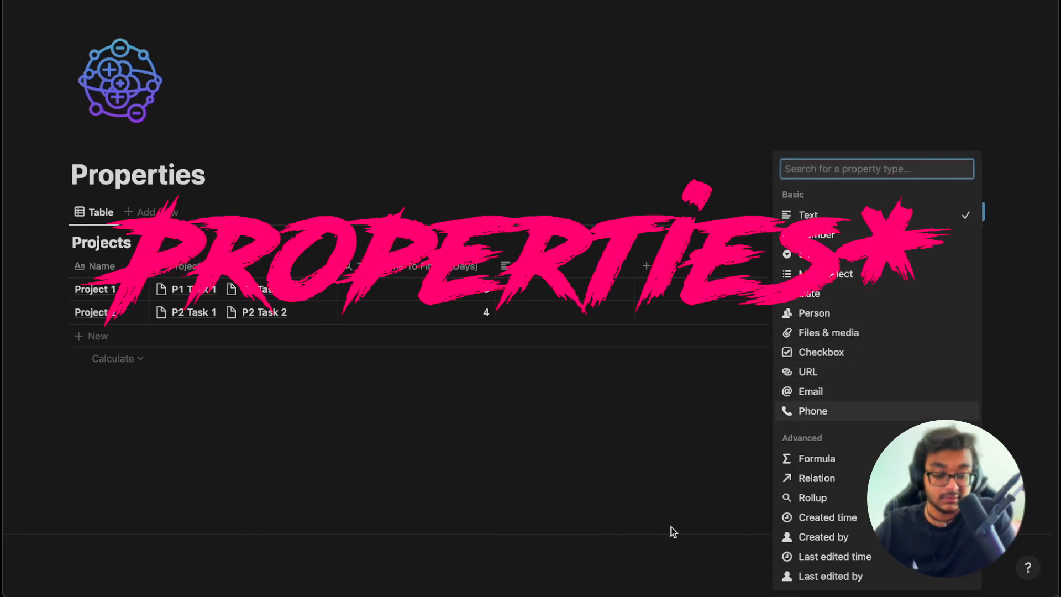